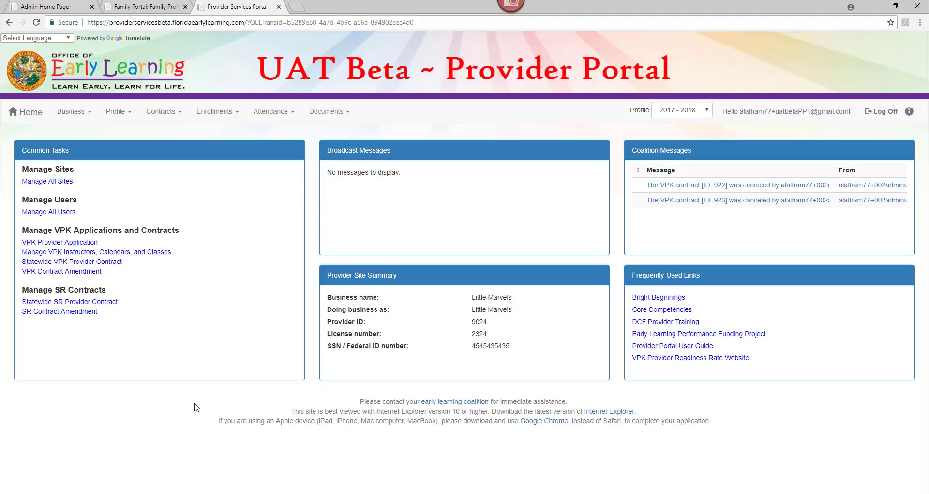
Step: Open the Request/Change Enrollment page for VPK enrollments
{"action": "left_click", "coordinate": [216, 115]}
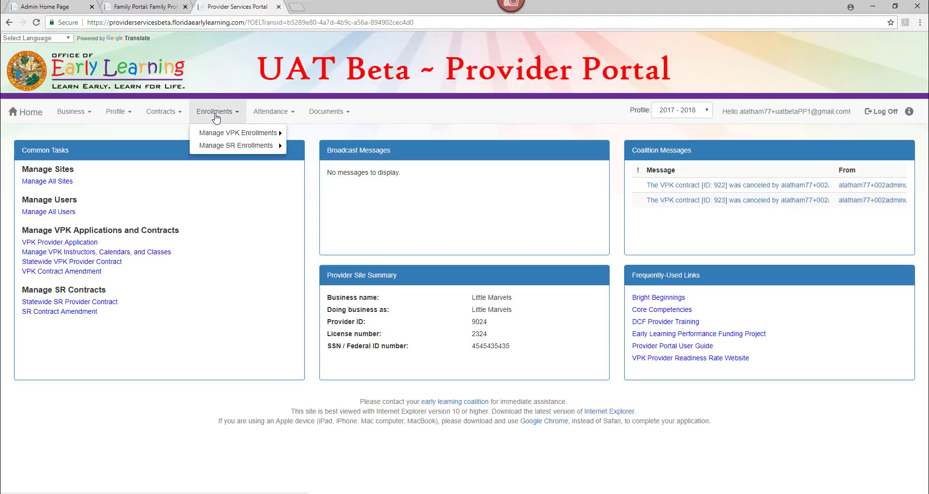
{"action": "mouse_move", "coordinate": [220, 137]}
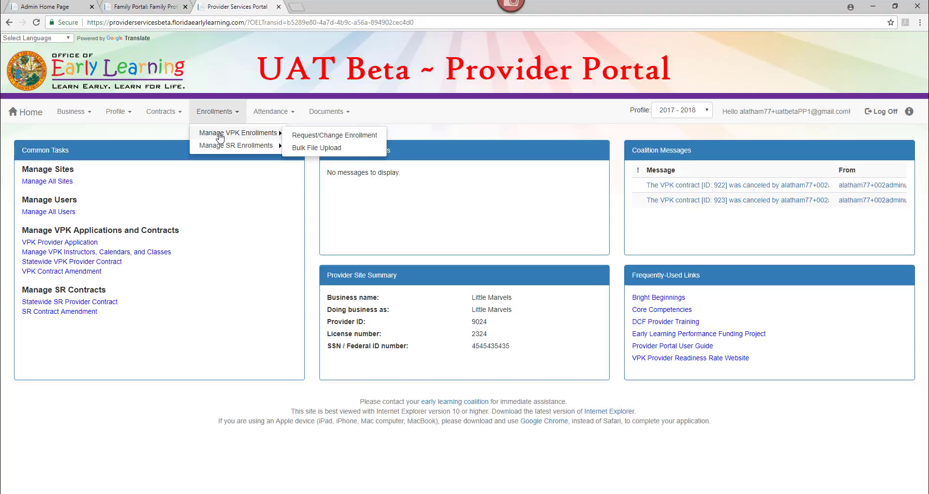
{"action": "left_click", "coordinate": [294, 137]}
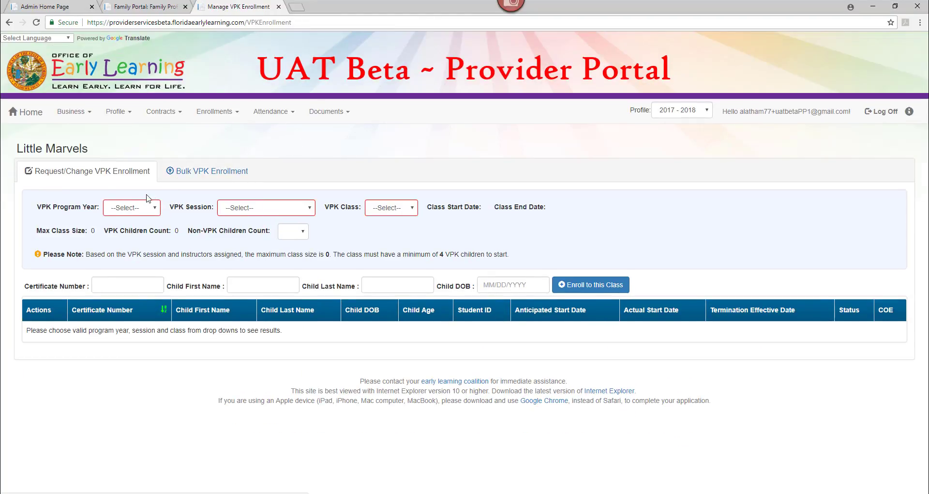
Step: Show the enrollments for program year 2018-2019, session School-year (540 hours), class AF18 - X-Men
{"action": "left_click", "coordinate": [139, 209]}
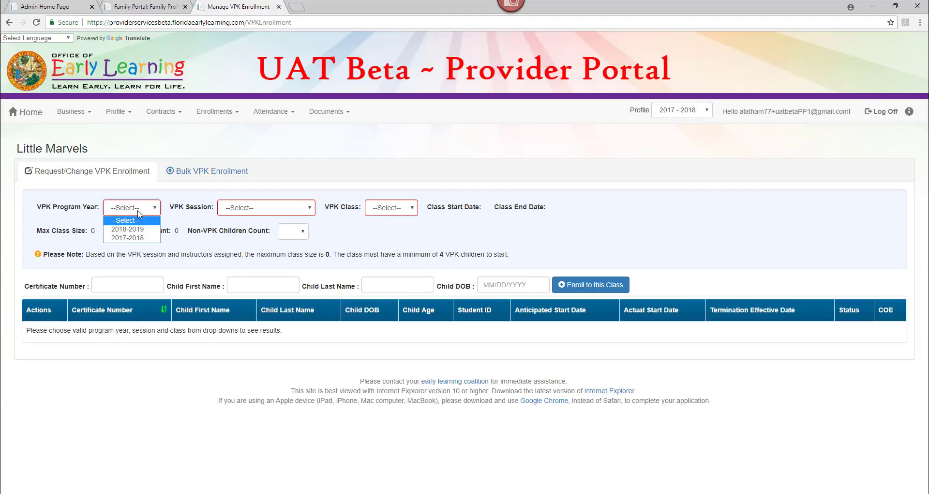
{"action": "left_click", "coordinate": [139, 229]}
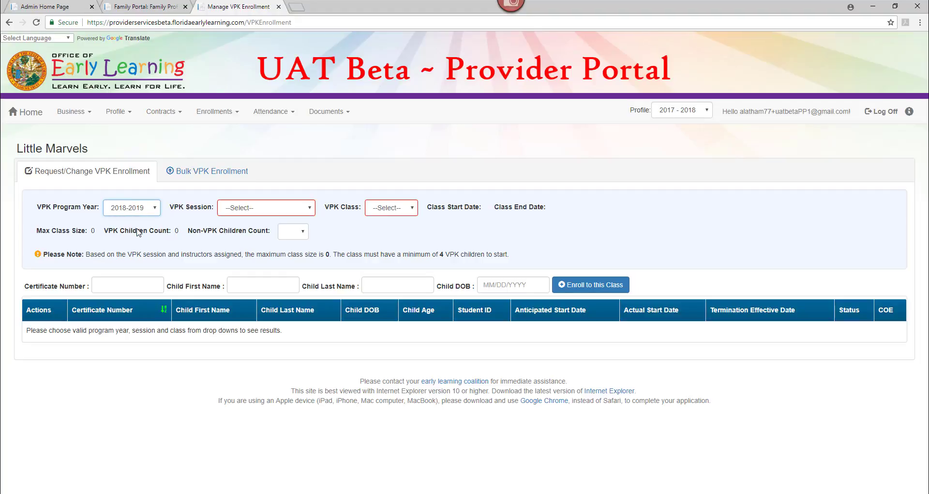
{"action": "left_click", "coordinate": [237, 211]}
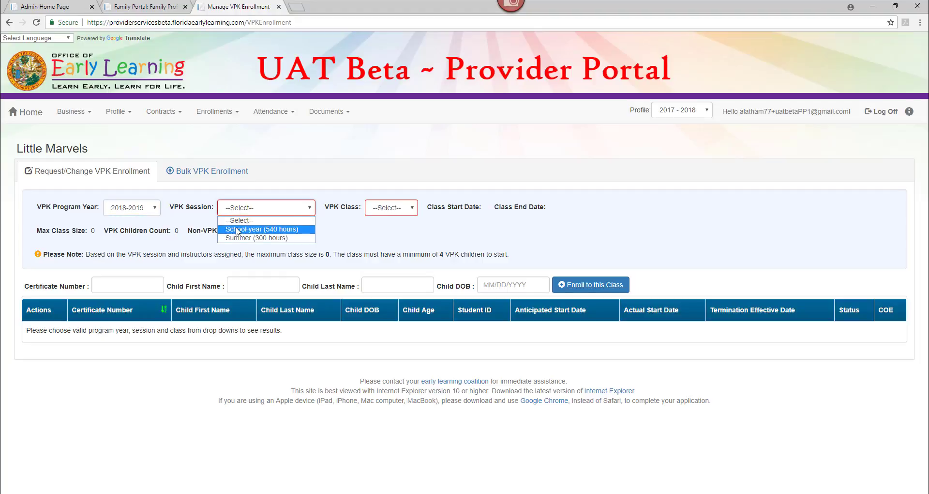
{"action": "left_click", "coordinate": [238, 229]}
{"action": "left_click", "coordinate": [399, 212]}
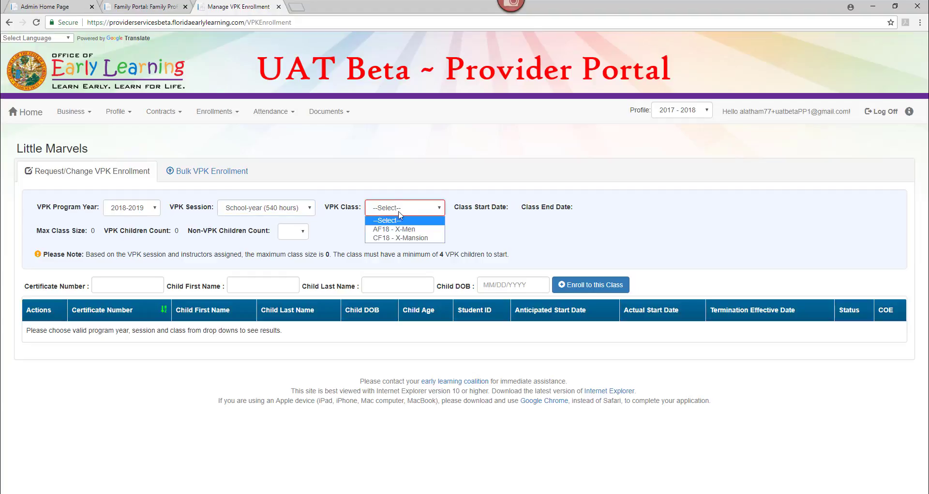
{"action": "left_click", "coordinate": [428, 232]}
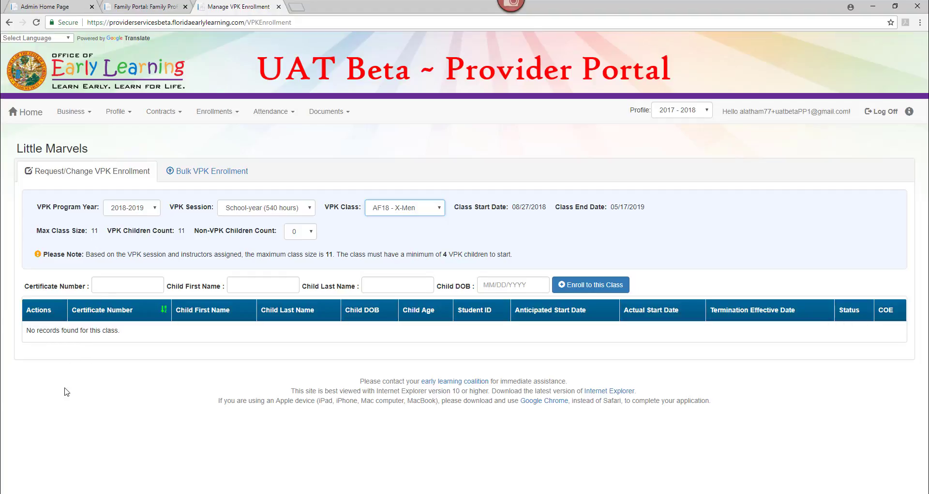
Step: Download the CSV file template from Bulk VPK Enrollment and open it in Excel
{"action": "left_click", "coordinate": [172, 190]}
{"action": "left_click", "coordinate": [196, 178]}
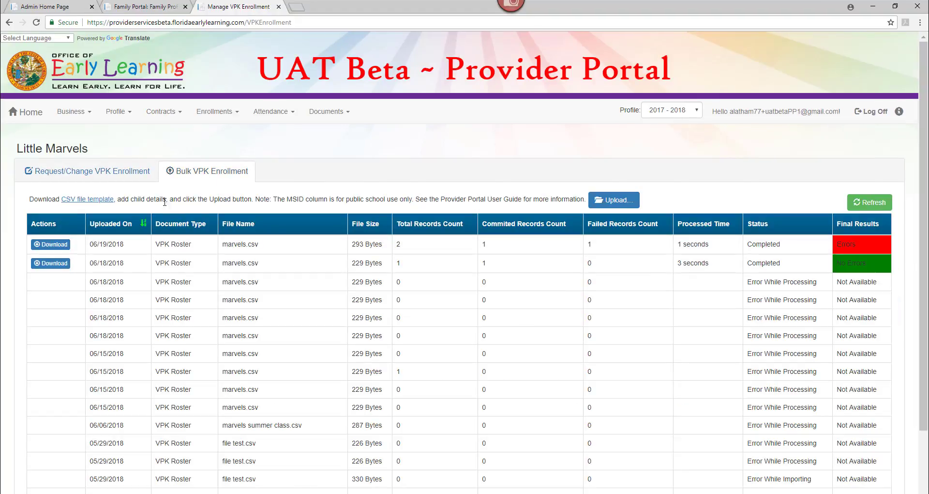
{"action": "left_click", "coordinate": [96, 200]}
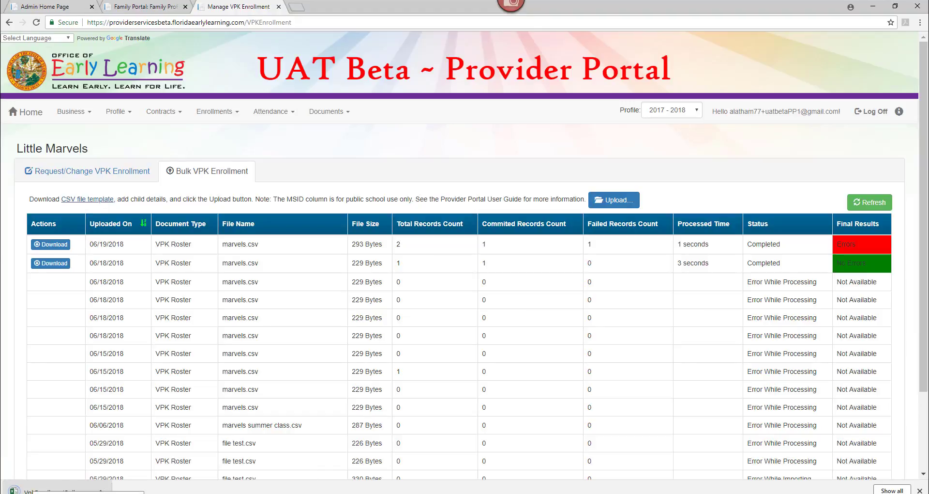
{"action": "left_click", "coordinate": [34, 490]}
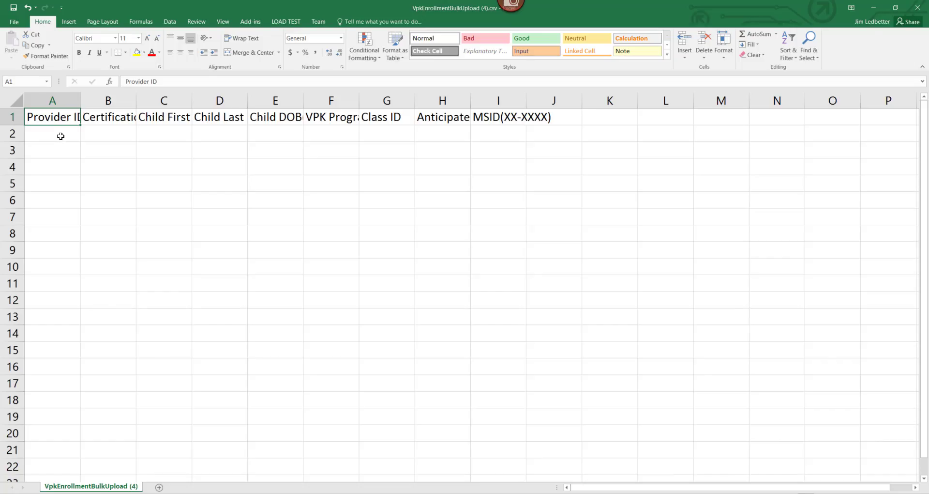
Step: Look up the provider ID in the portal's Provider Site Summary and enter it in cell A2 of the Excel template
{"action": "left_click", "coordinate": [60, 136]}
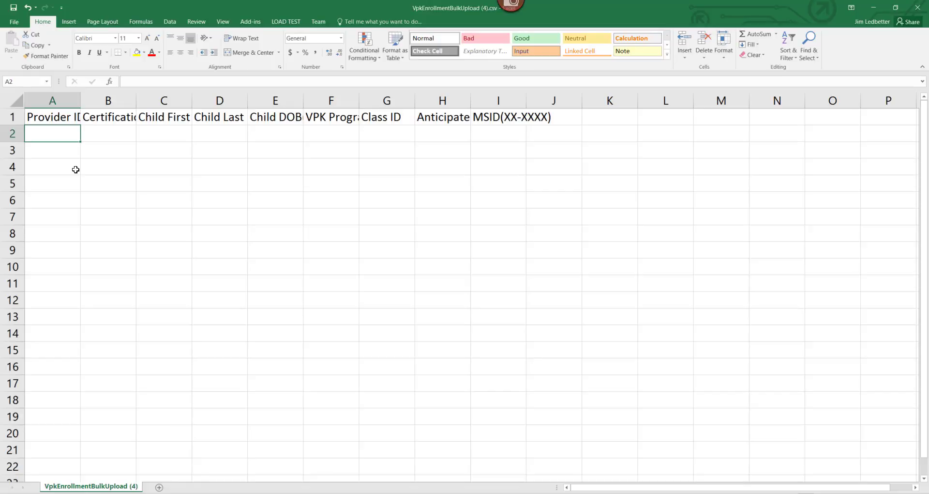
{"action": "left_click", "coordinate": [874, 7]}
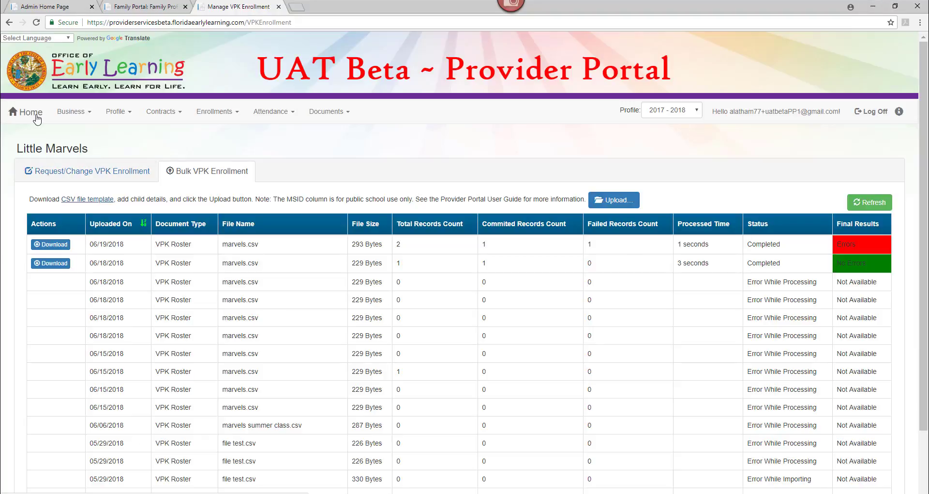
{"action": "left_click", "coordinate": [38, 118]}
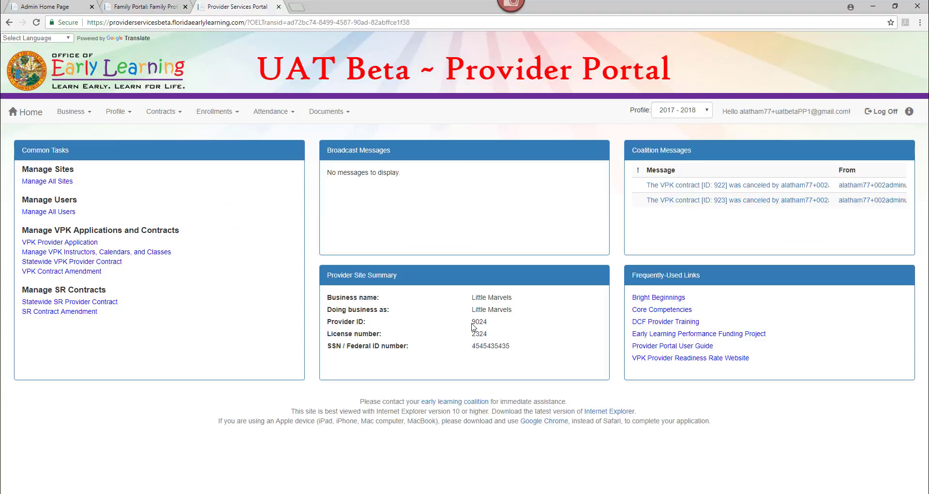
{"action": "left_click_drag", "start_coordinate": [472, 322], "coordinate": [489, 326]}
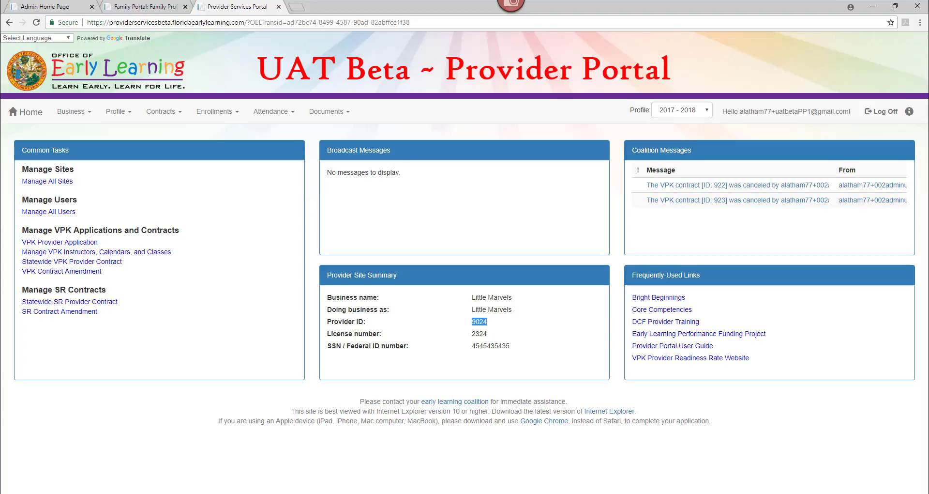
{"action": "key", "text": "alt+Tab"}
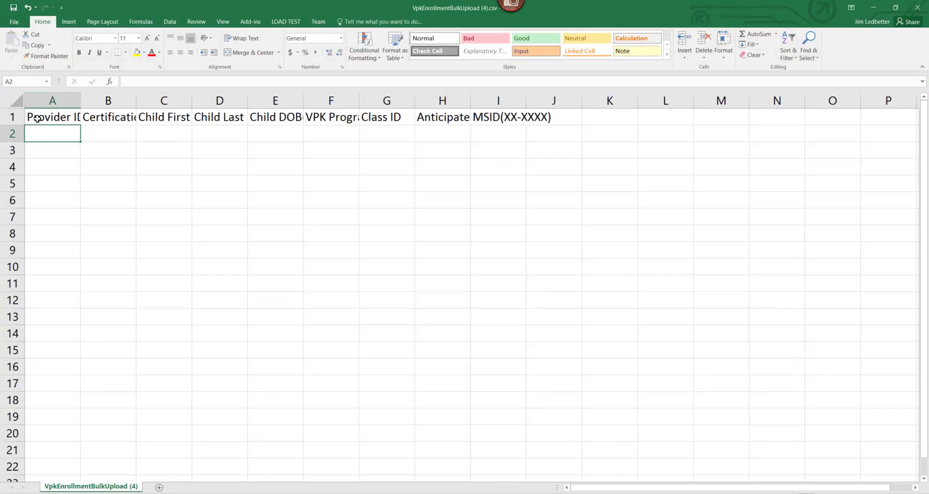
{"action": "type", "text": "9024"}
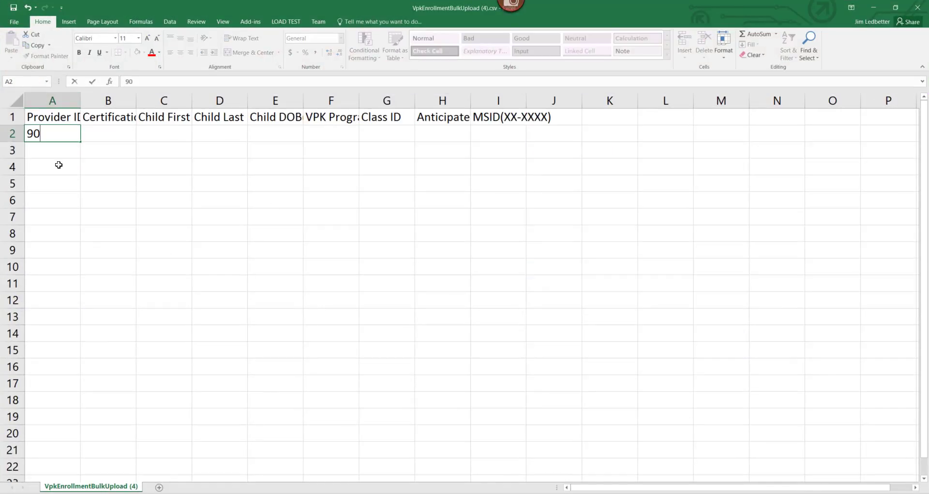
{"action": "left_click", "coordinate": [116, 120]}
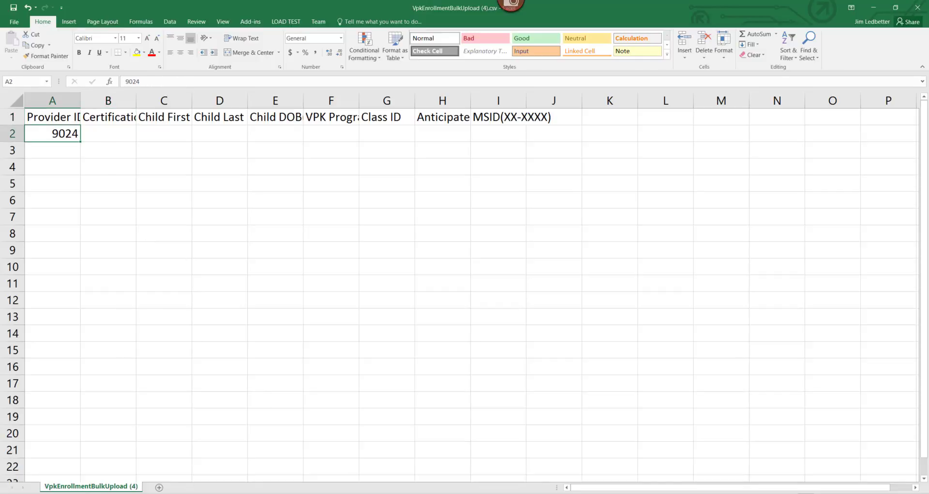
Step: Switch to the Family Portal in Chrome, download the first listed child's eligibility certificate, and open the PDF enlarged for reading
{"action": "key", "text": "alt+Tab"}
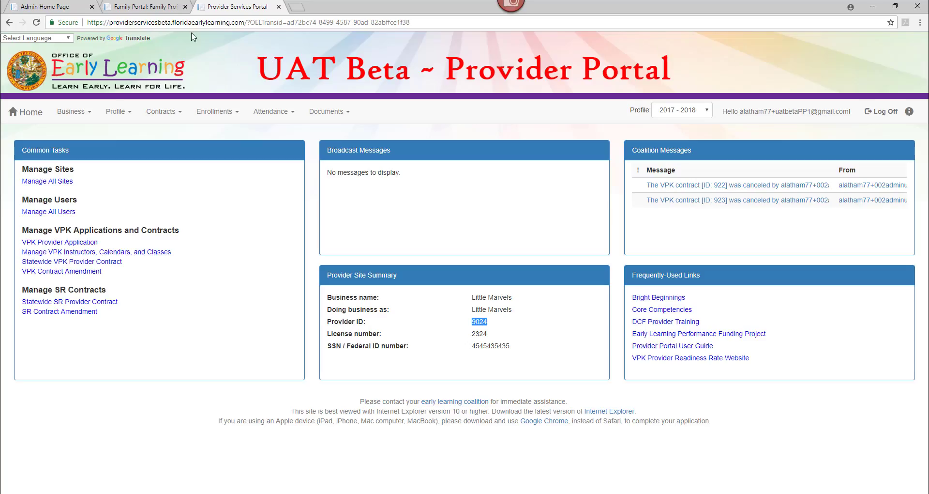
{"action": "left_click", "coordinate": [162, 7]}
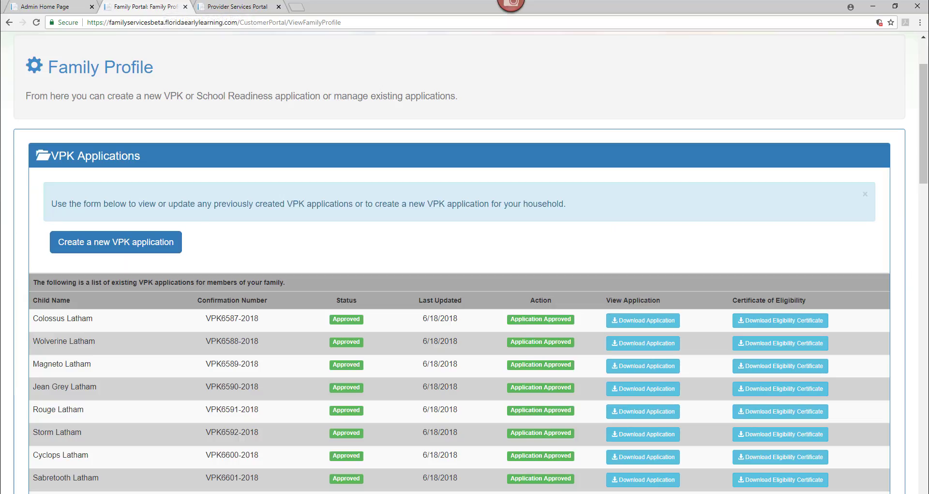
{"action": "left_click", "coordinate": [777, 327]}
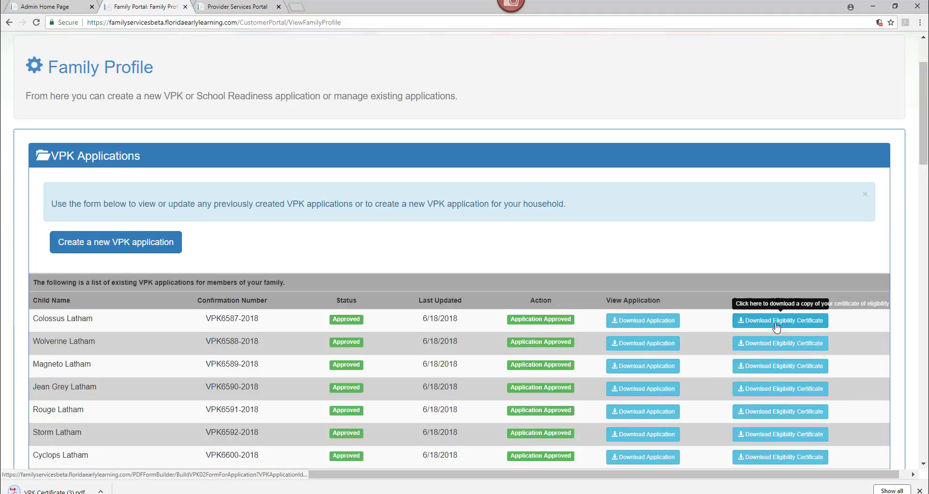
{"action": "left_click", "coordinate": [39, 490]}
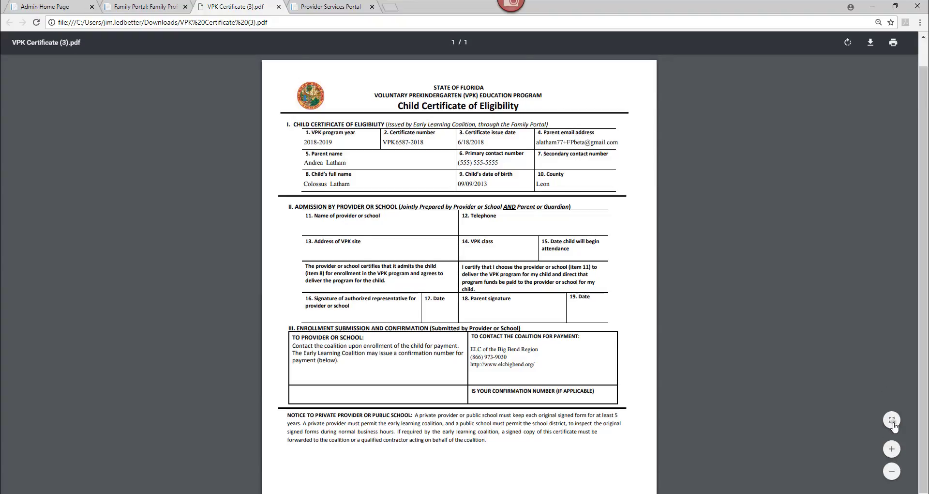
{"action": "left_click", "coordinate": [894, 425]}
{"action": "left_click", "coordinate": [894, 422]}
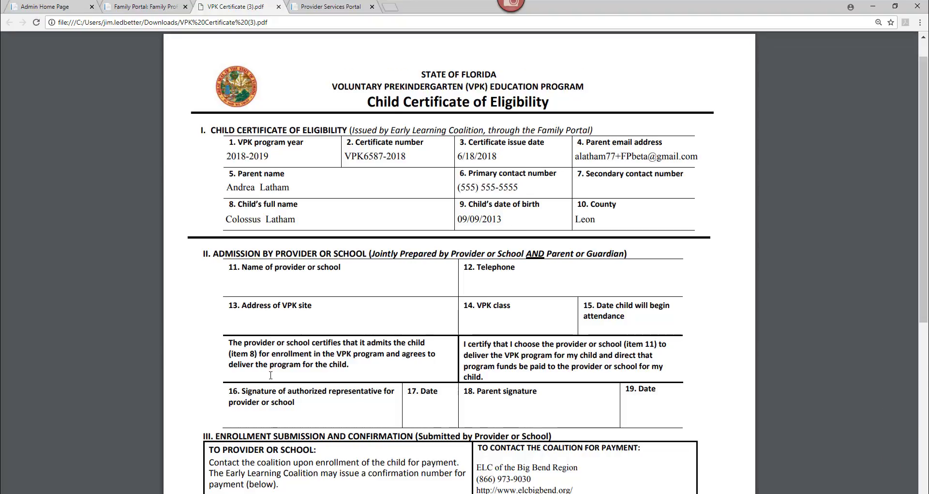
Step: Copy the certificate number from the eligibility PDF into cell B2 of the Excel template
{"action": "left_click", "coordinate": [272, 493]}
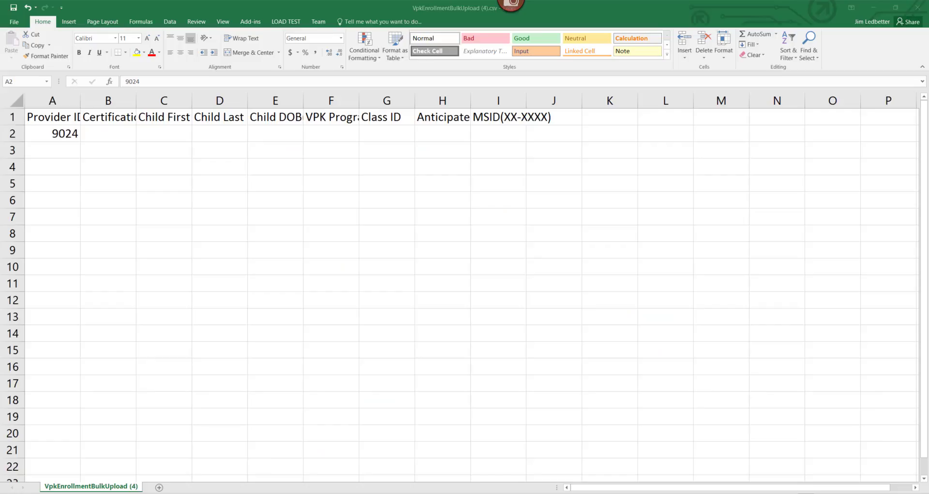
{"action": "left_click", "coordinate": [108, 134]}
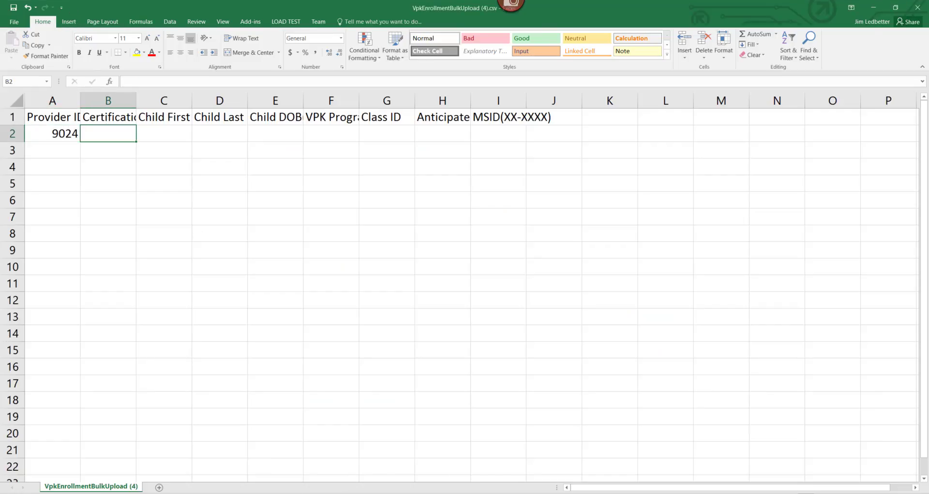
{"action": "left_click", "coordinate": [226, 493]}
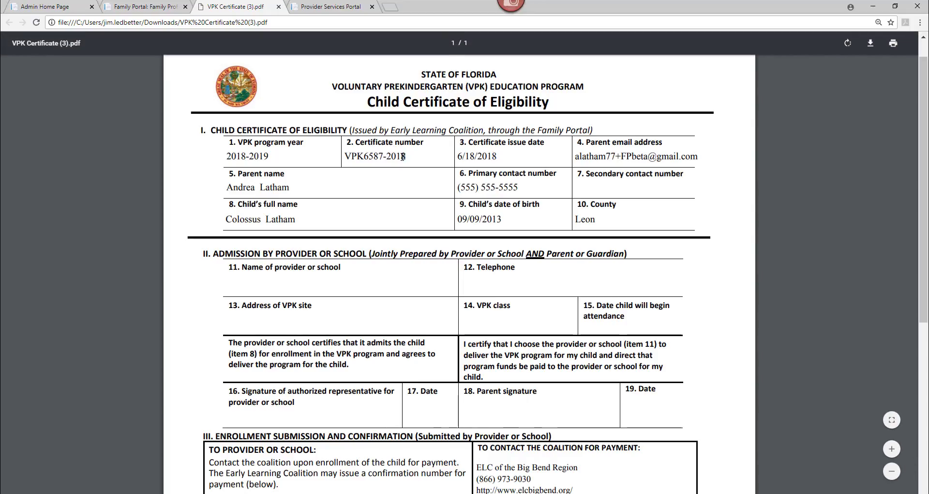
{"action": "left_click_drag", "start_coordinate": [402, 156], "coordinate": [350, 157]}
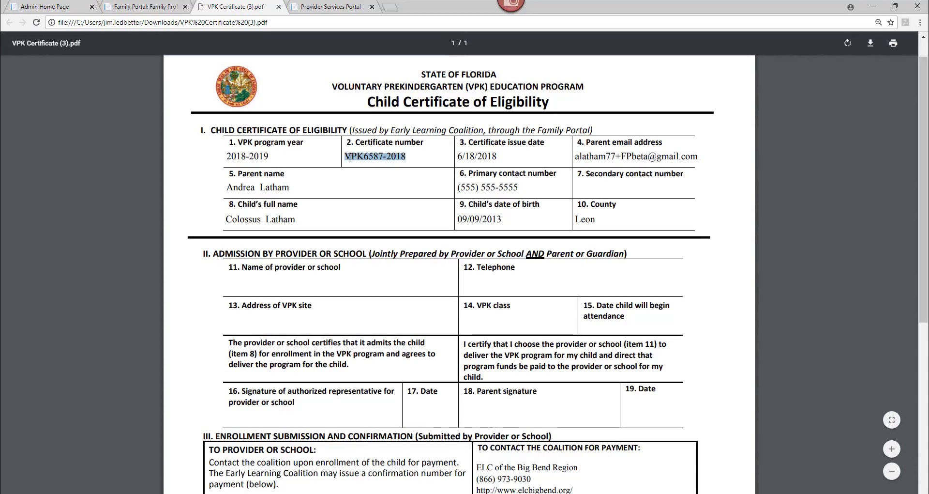
{"action": "right_click", "coordinate": [350, 158]}
{"action": "left_click", "coordinate": [367, 164]}
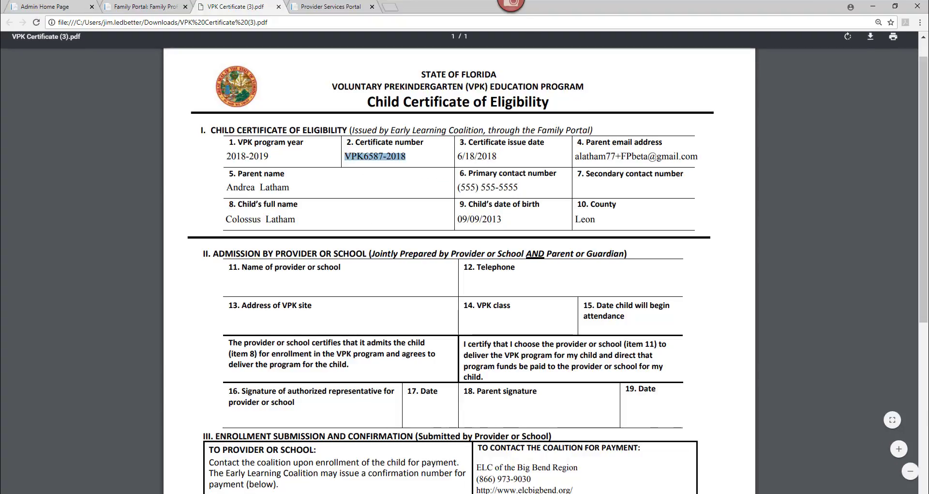
{"action": "mouse_move", "coordinate": [224, 493]}
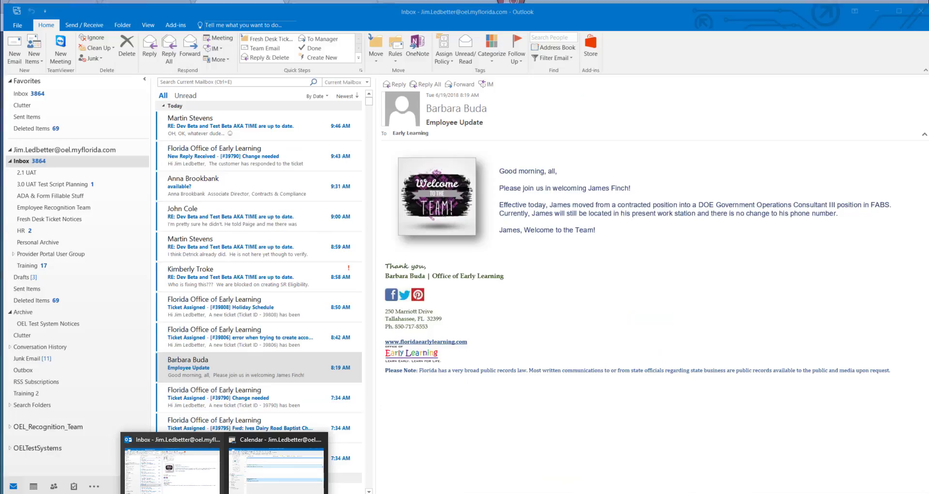
{"action": "mouse_move", "coordinate": [272, 493]}
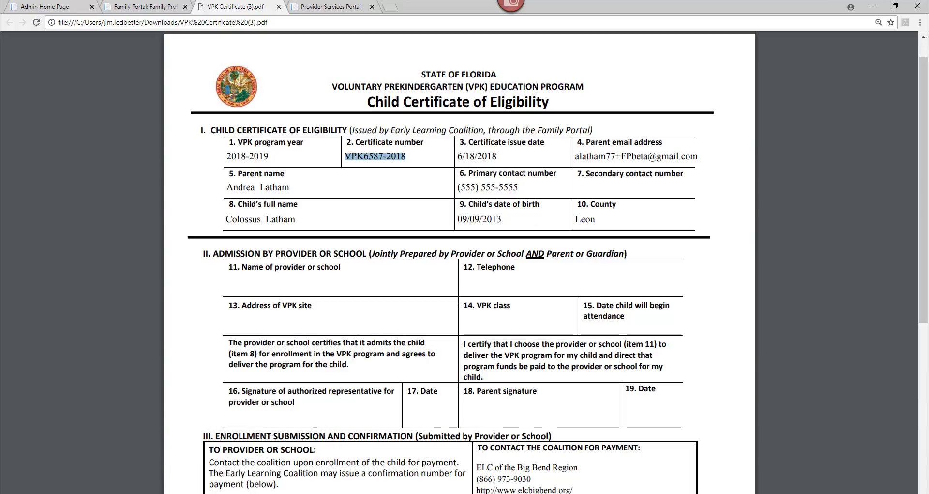
{"action": "left_click", "coordinate": [271, 467]}
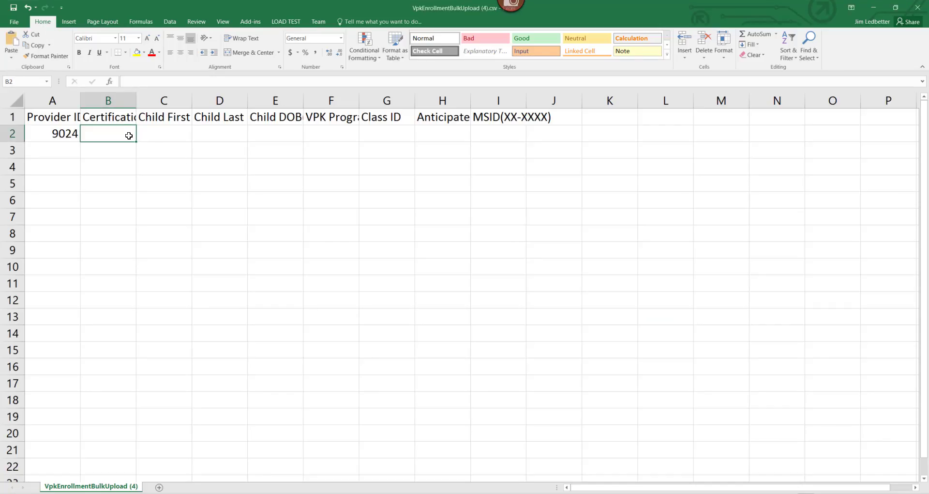
{"action": "key", "text": "ctrl+v"}
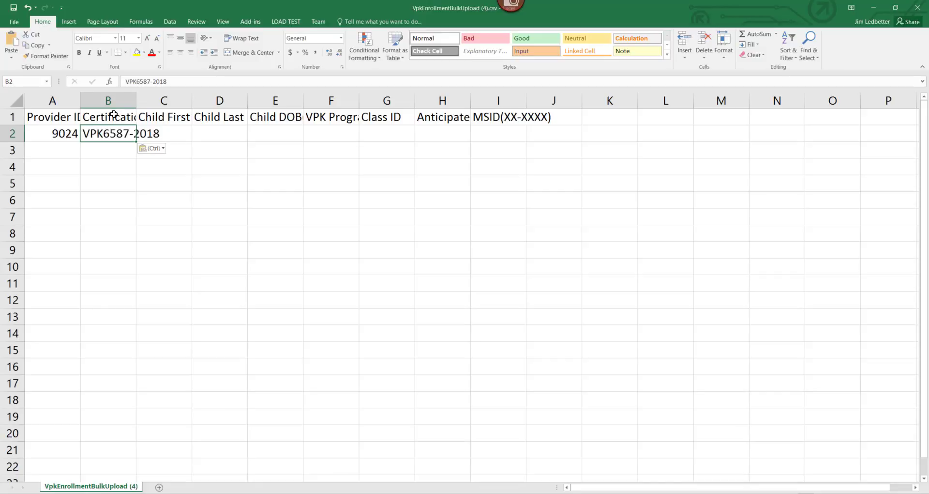
Step: Auto-fit all column widths in the sheet to their headings and select cell C2 under Child First Name
{"action": "left_click", "coordinate": [17, 102]}
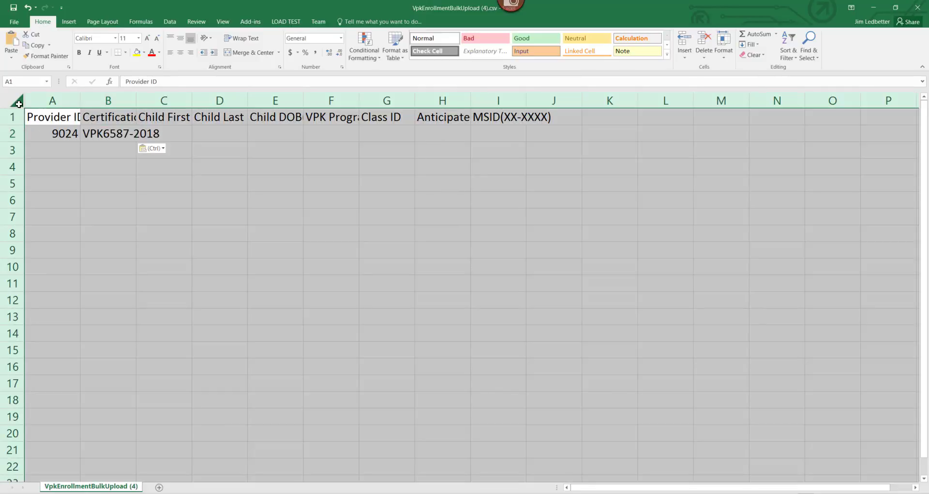
{"action": "double_click", "coordinate": [80, 101]}
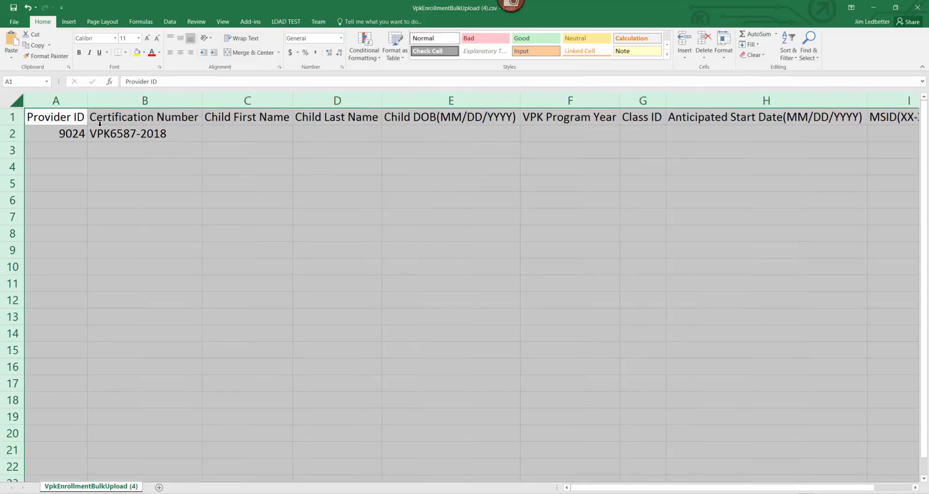
{"action": "left_click", "coordinate": [266, 135]}
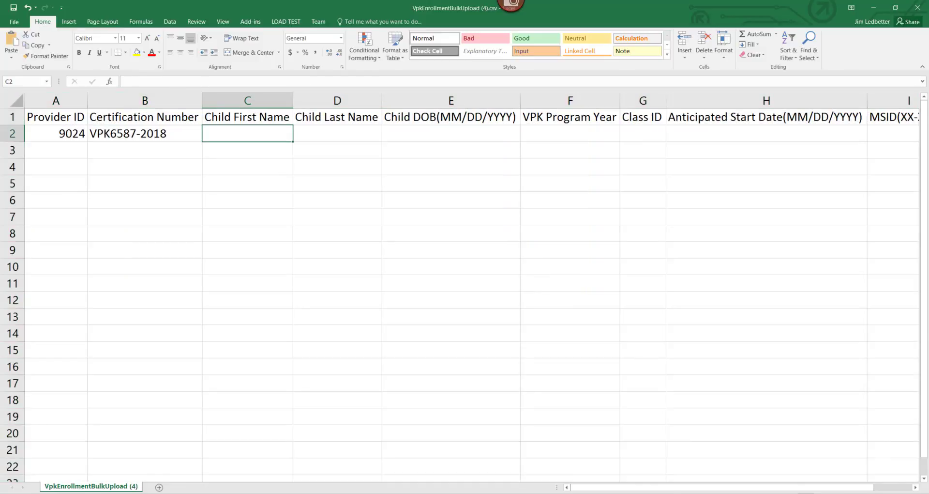
Step: Copy the child's first name from the eligibility PDF in Chrome into Excel cell C2 and enter the child's last name in D2
{"action": "key", "text": "alt+Tab"}
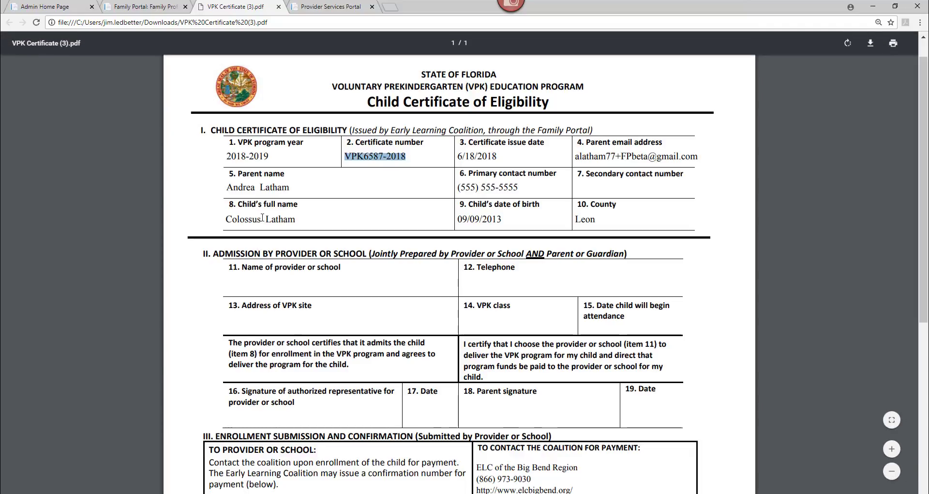
{"action": "left_click_drag", "start_coordinate": [261, 221], "coordinate": [231, 219]}
{"action": "right_click", "coordinate": [230, 219]}
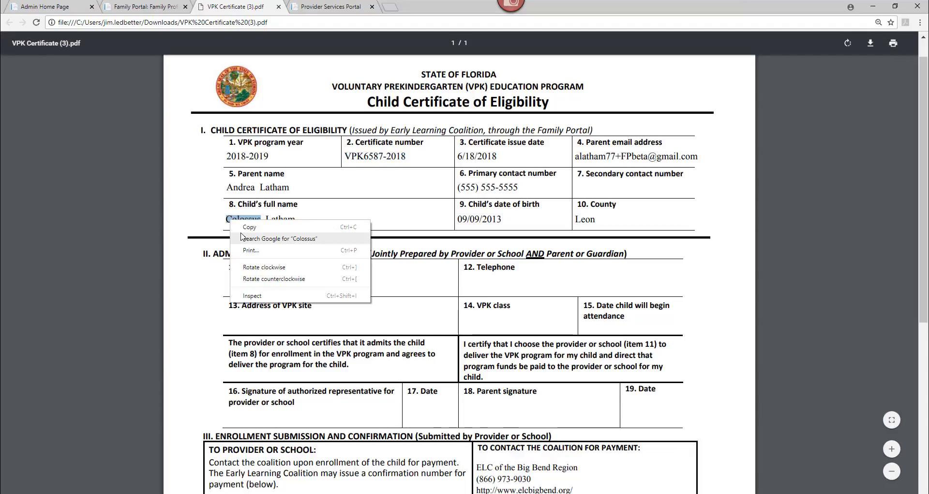
{"action": "left_click", "coordinate": [257, 226]}
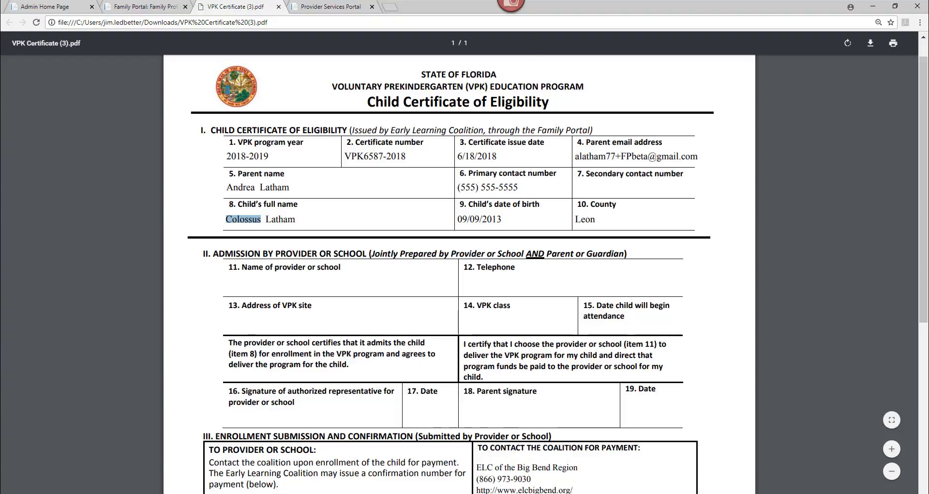
{"action": "key", "text": "alt+Tab"}
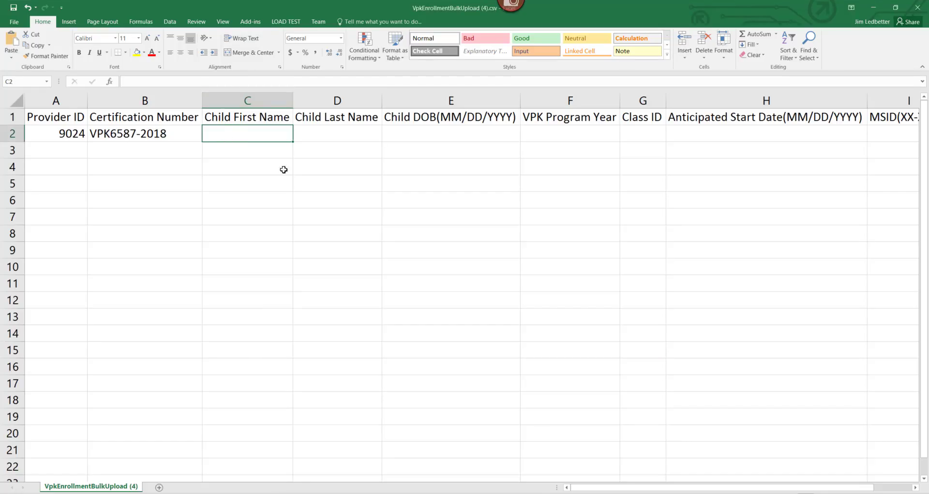
{"action": "key", "text": "ctrl+v"}
{"action": "left_click", "coordinate": [330, 130]}
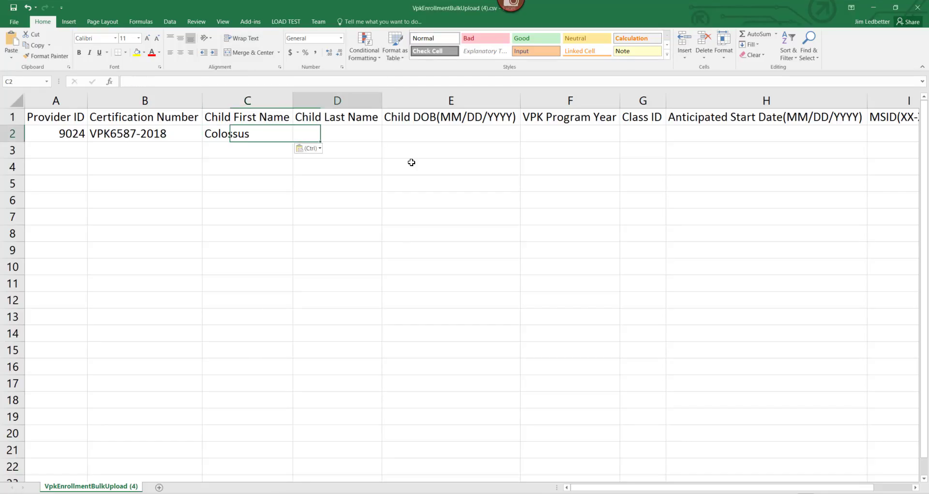
{"action": "type", "text": "Latham"}
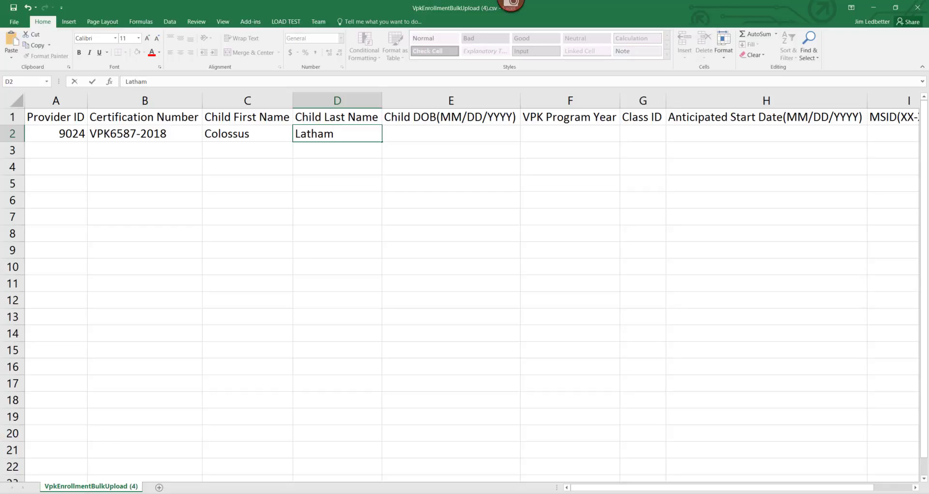
Step: Copy the child's date of birth from the certificate PDF in Chrome into cell E2 of the Excel template
{"action": "key", "text": "alt+Tab"}
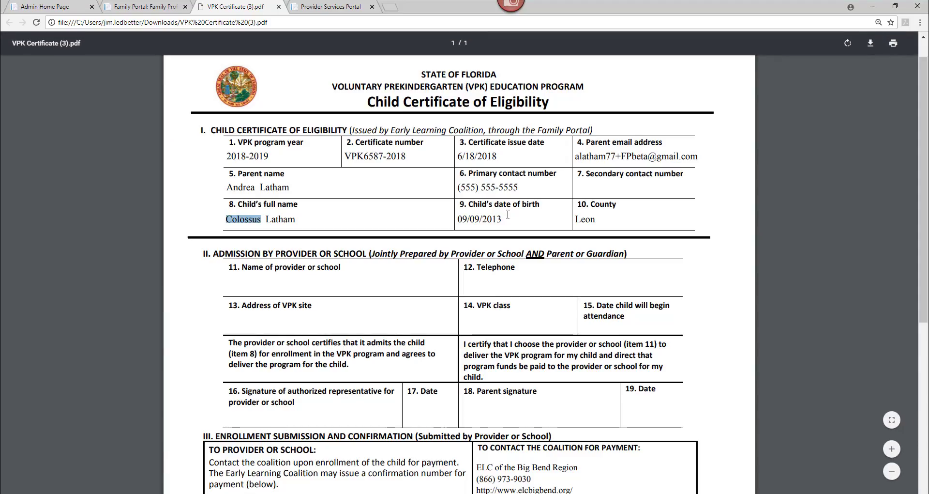
{"action": "left_click_drag", "start_coordinate": [502, 219], "coordinate": [457, 219]}
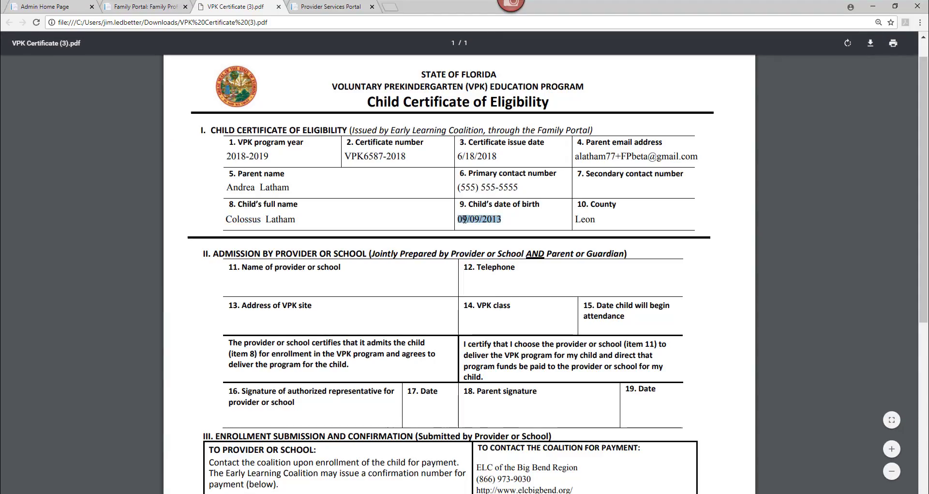
{"action": "right_click", "coordinate": [465, 219]}
{"action": "left_click", "coordinate": [482, 228]}
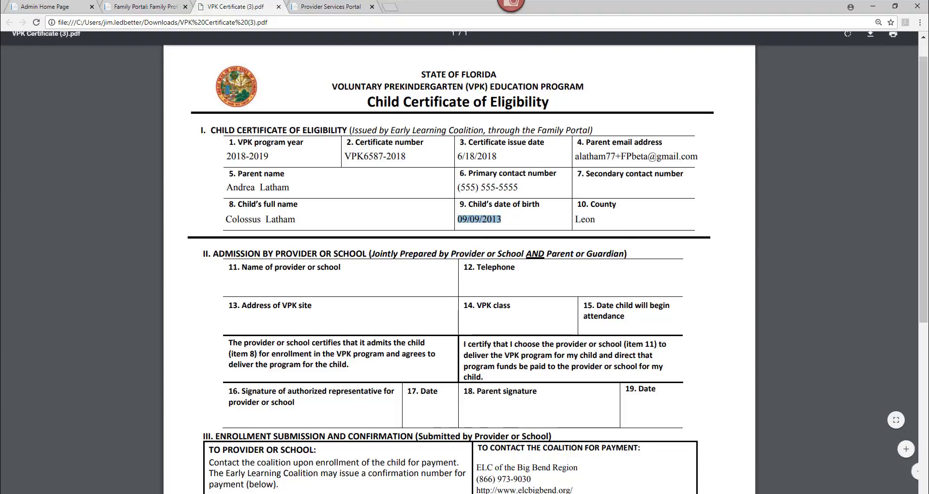
{"action": "left_click", "coordinate": [273, 493]}
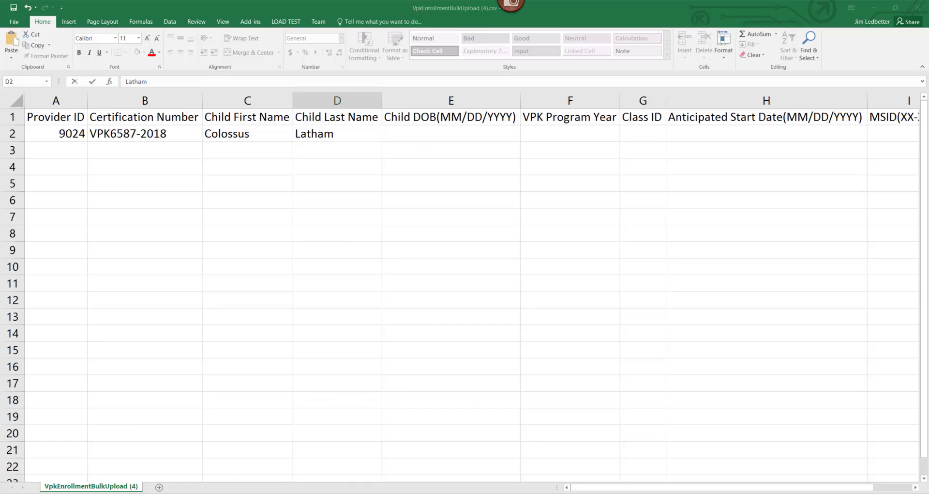
{"action": "left_click", "coordinate": [408, 129]}
{"action": "key", "text": "ctrl+v"}
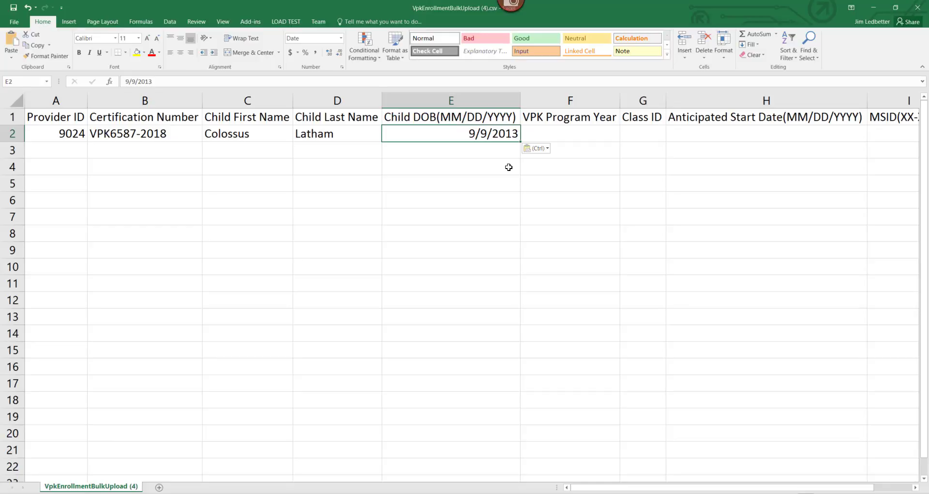
Step: Check the VPK program year on the certificate PDF and enter 2018 in cell F2 of the Excel template
{"action": "key", "text": "Tab"}
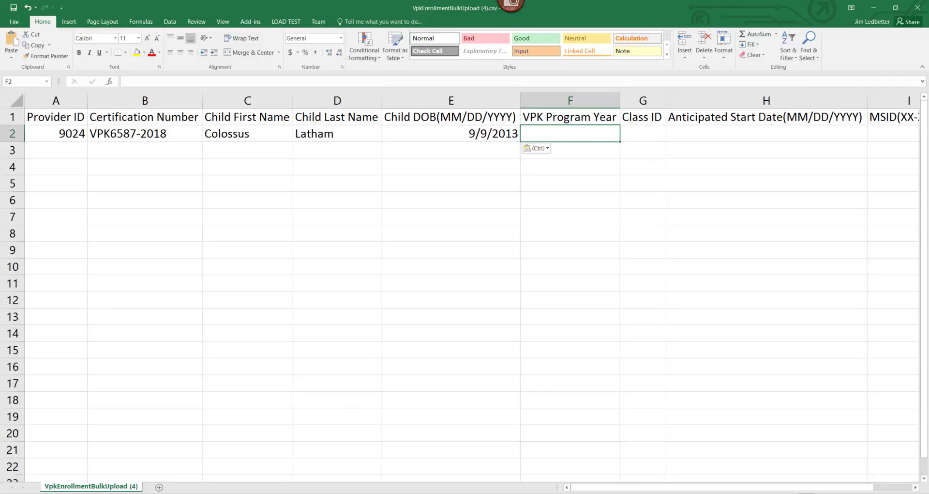
{"action": "key", "text": "alt+Tab"}
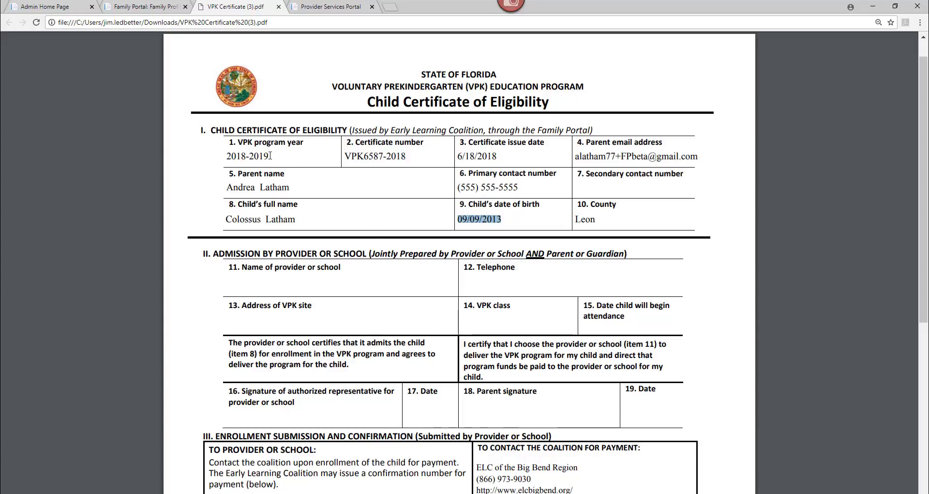
{"action": "left_click_drag", "start_coordinate": [270, 155], "coordinate": [224, 156]}
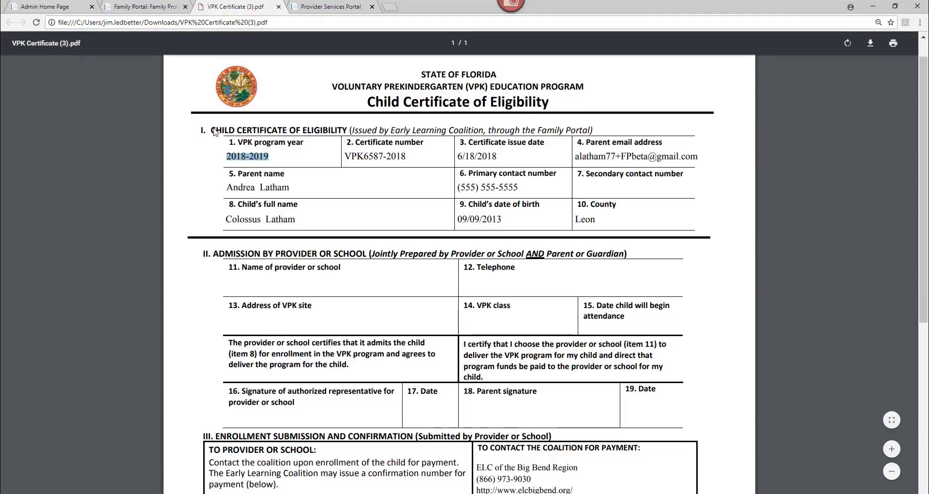
{"action": "key", "text": "alt+Tab"}
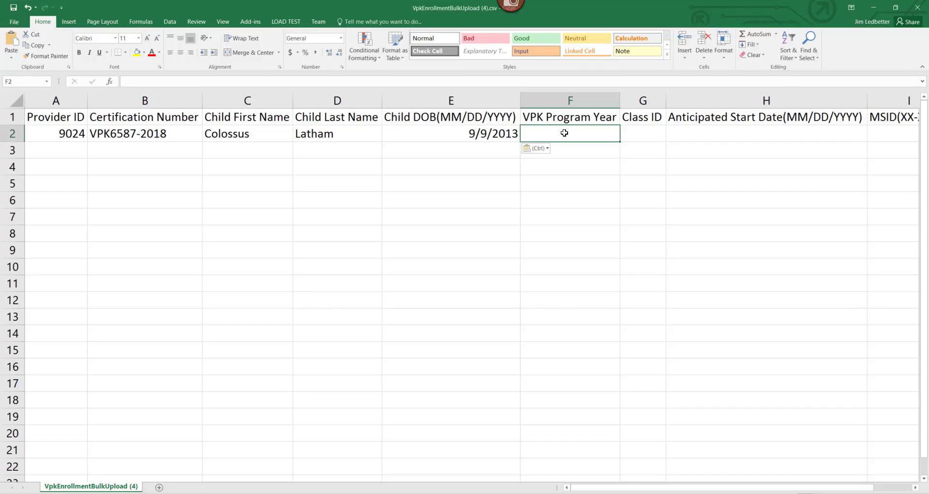
{"action": "type", "text": "2018"}
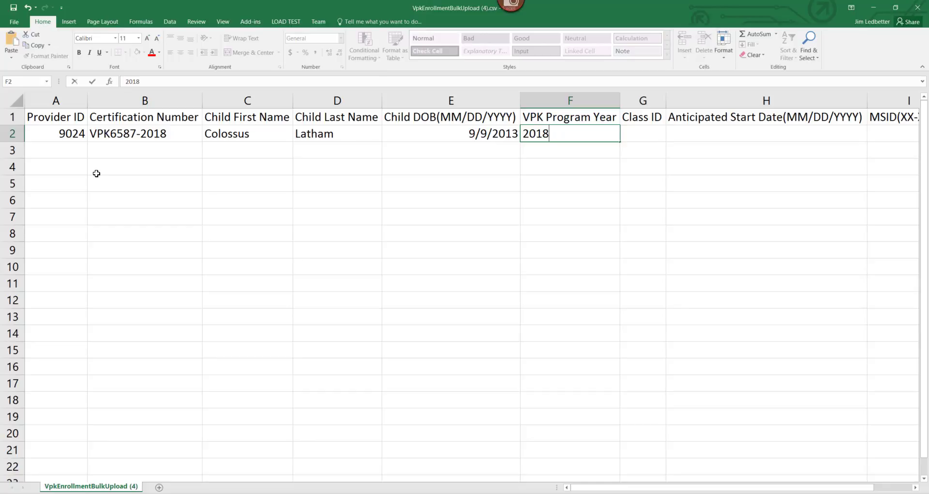
Step: Compare the year suffix of the certification number in B2 with the VPK program year in F2
{"action": "left_click", "coordinate": [160, 143]}
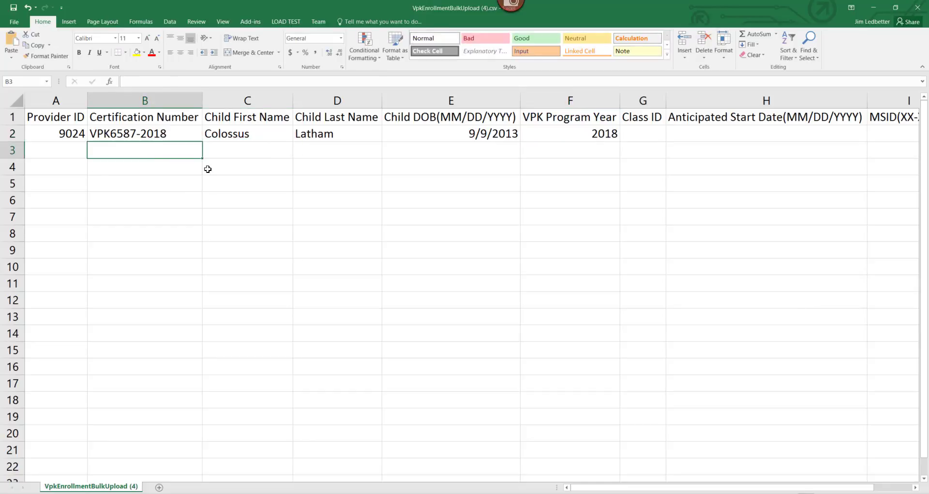
{"action": "key", "text": "Up"}
{"action": "left_click_drag", "start_coordinate": [153, 81], "coordinate": [168, 81]}
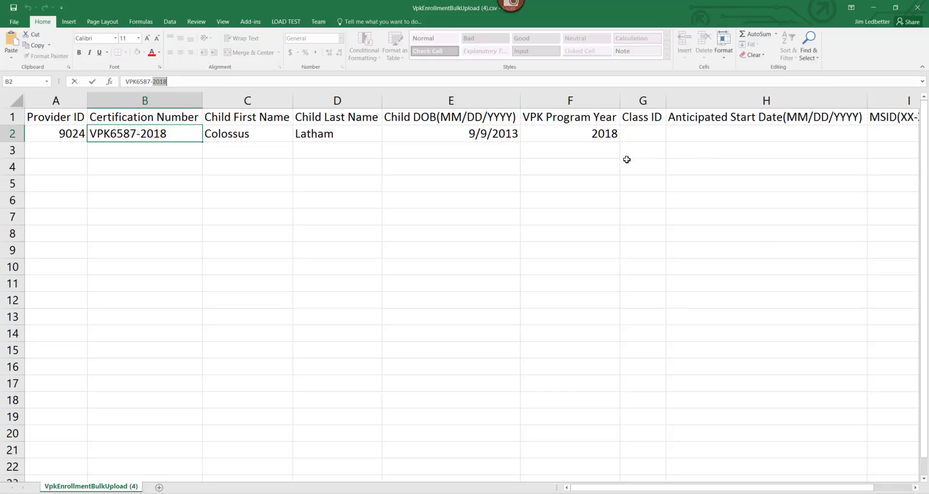
{"action": "left_click", "coordinate": [604, 134]}
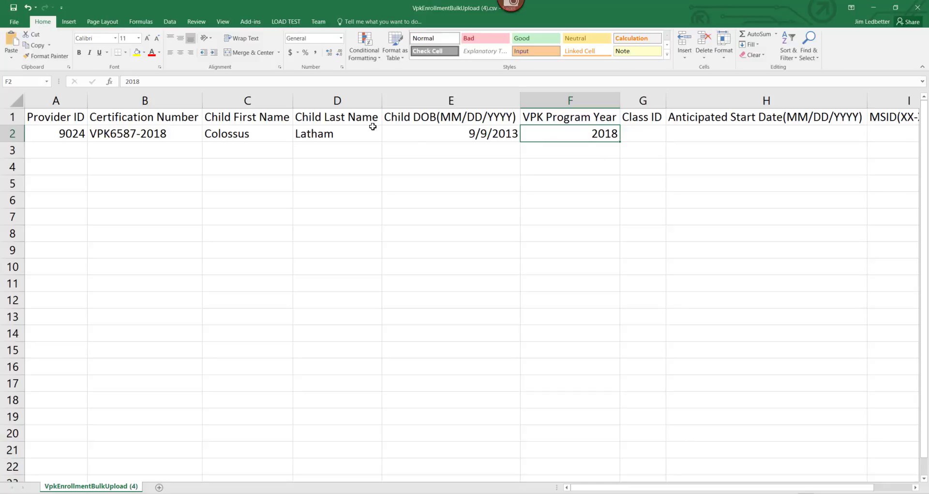
{"action": "left_click", "coordinate": [150, 137]}
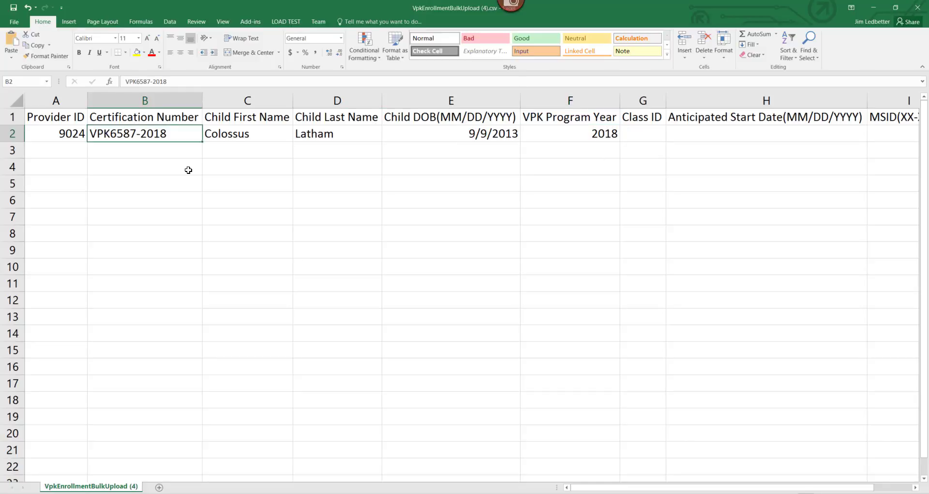
{"action": "left_click", "coordinate": [573, 139]}
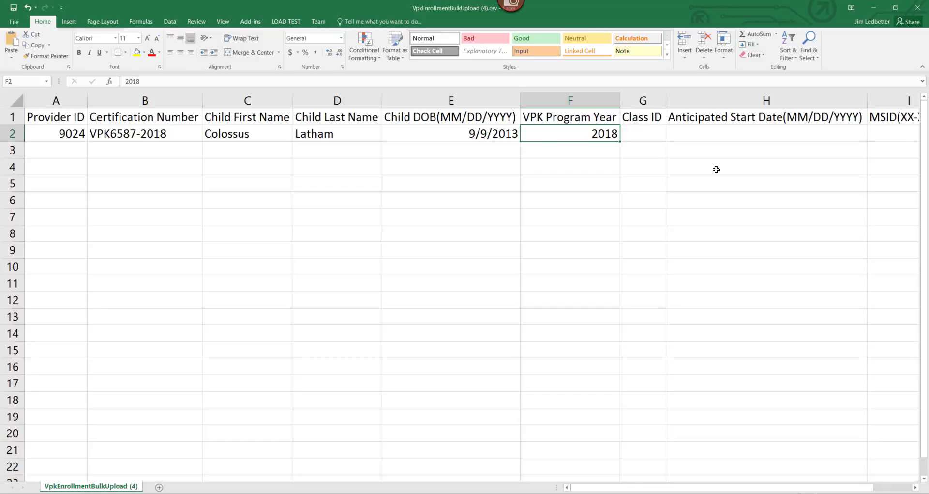
{"action": "left_click", "coordinate": [137, 136]}
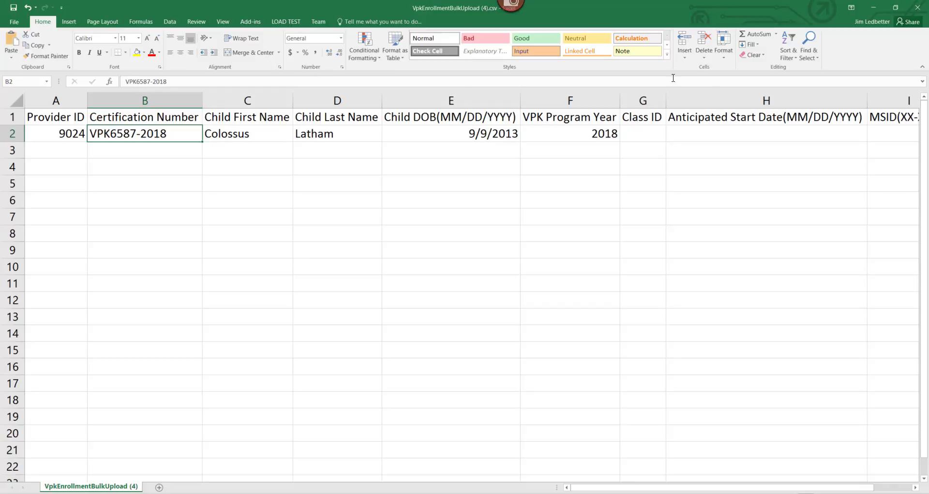
{"action": "left_click", "coordinate": [594, 138]}
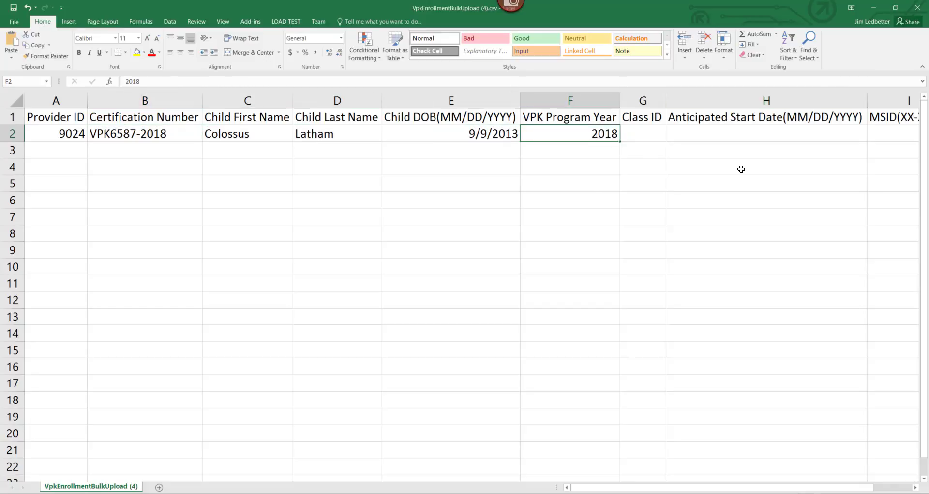
Step: Select the Class ID cell G2, switch to the Provider Portal in Chrome, and open its VPK enrollment management page
{"action": "key", "text": "Tab"}
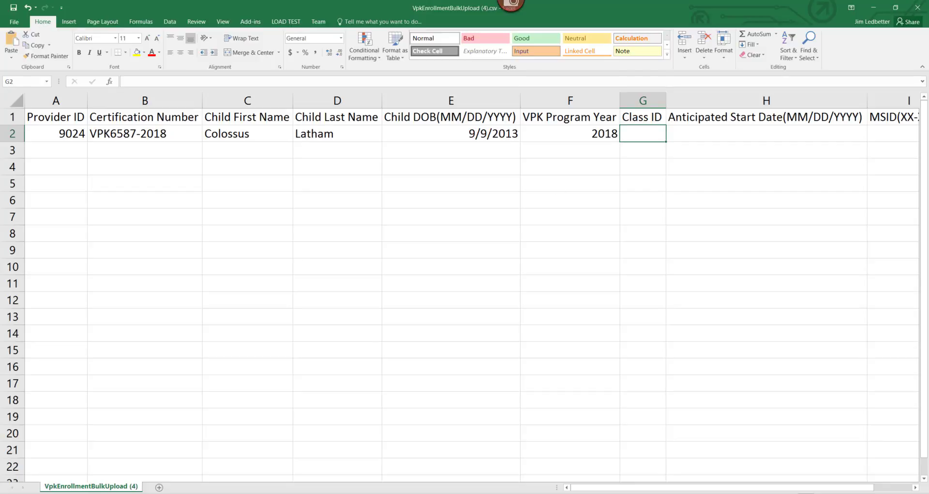
{"action": "key", "text": "alt+Tab"}
{"action": "left_click", "coordinate": [219, 114]}
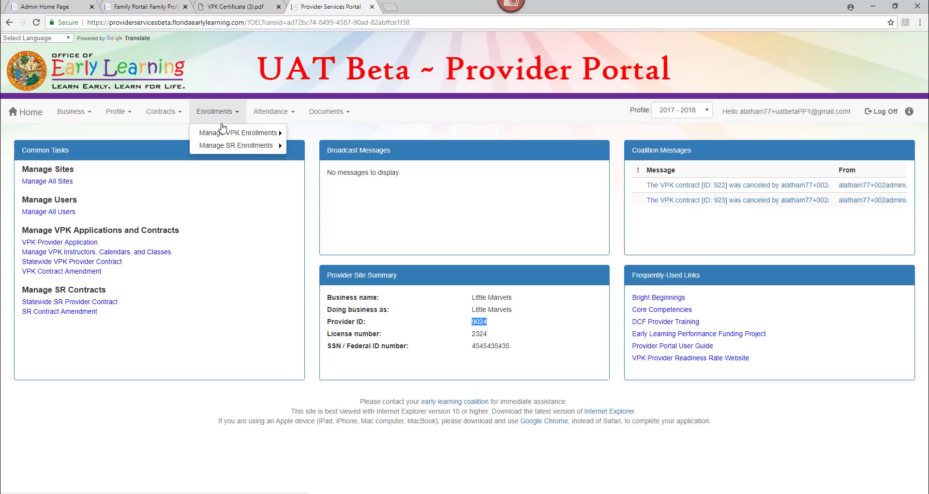
{"action": "left_click", "coordinate": [221, 132]}
{"action": "left_click", "coordinate": [310, 135]}
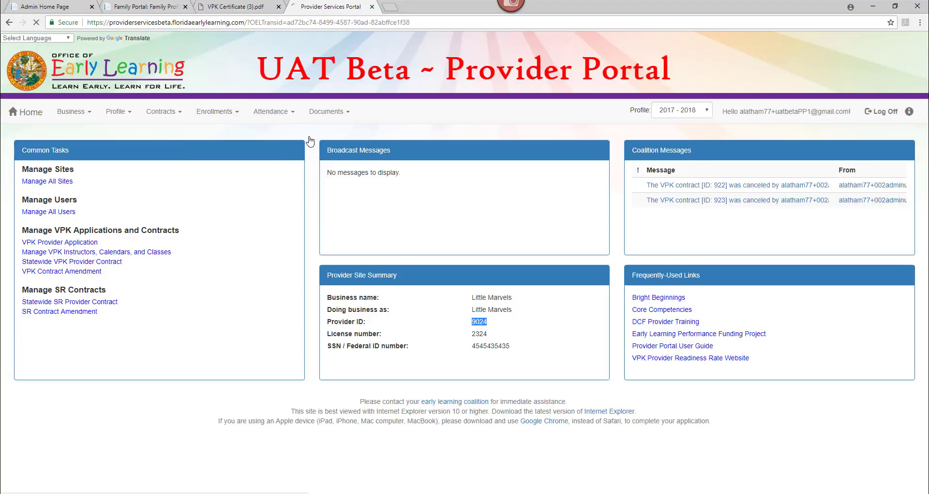
Step: Choose program year 2018-2019, session School-year (540 hours), and class AF18 - X-Men for the VPK enrollment
{"action": "left_click", "coordinate": [121, 208]}
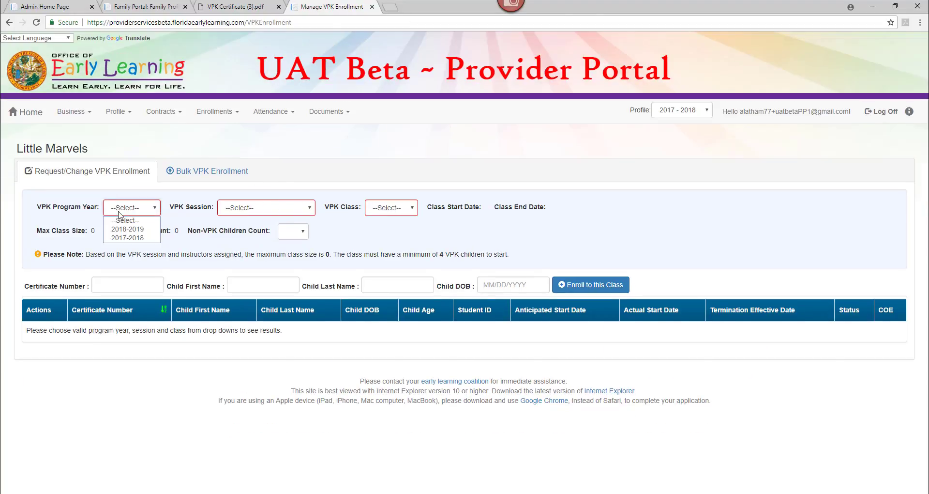
{"action": "left_click", "coordinate": [122, 229]}
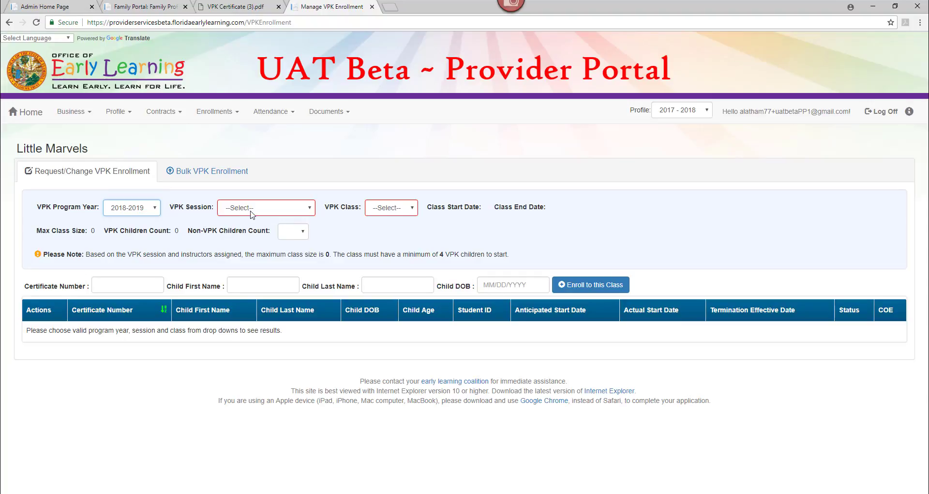
{"action": "left_click", "coordinate": [252, 208]}
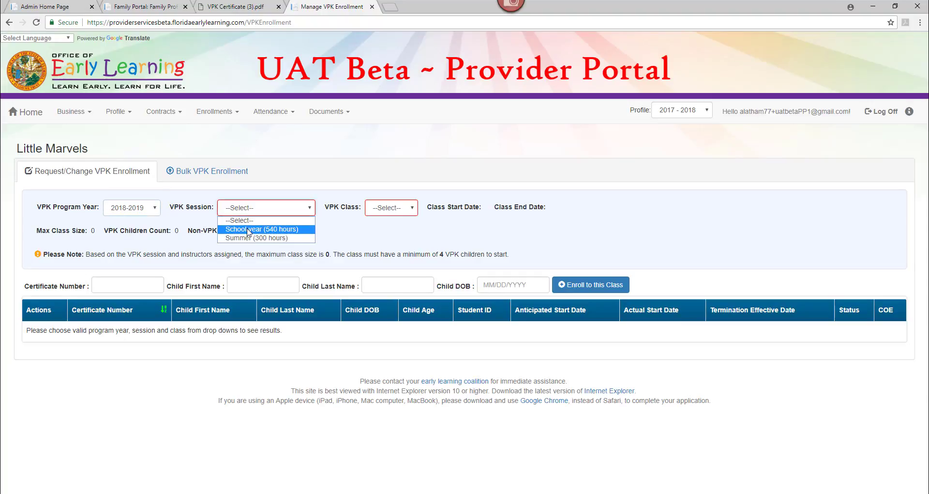
{"action": "left_click", "coordinate": [249, 227]}
{"action": "left_click", "coordinate": [397, 208]}
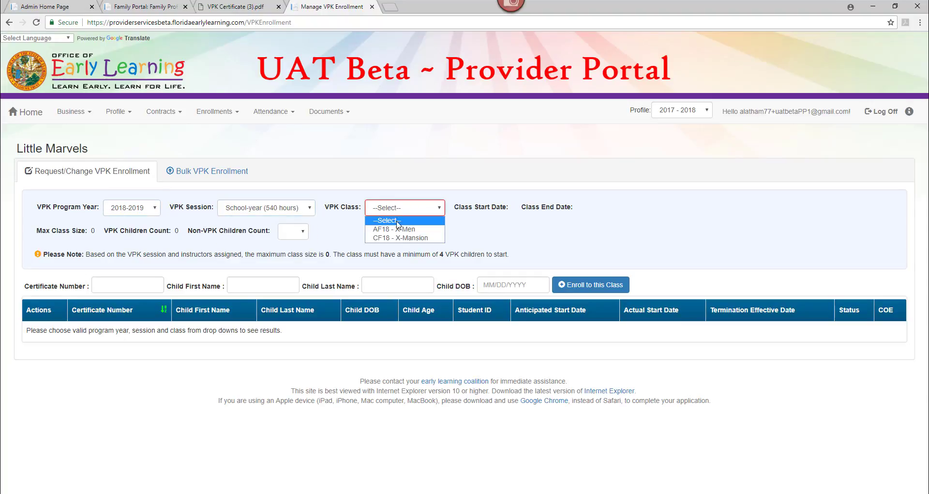
{"action": "left_click", "coordinate": [398, 232]}
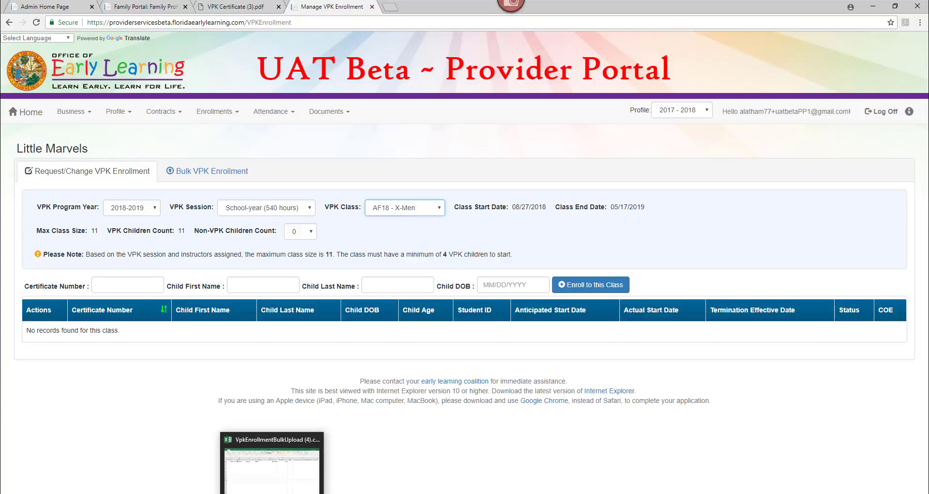
Step: Return to the Excel template and enter AF18 as the Class ID in cell G2
{"action": "left_click", "coordinate": [272, 493]}
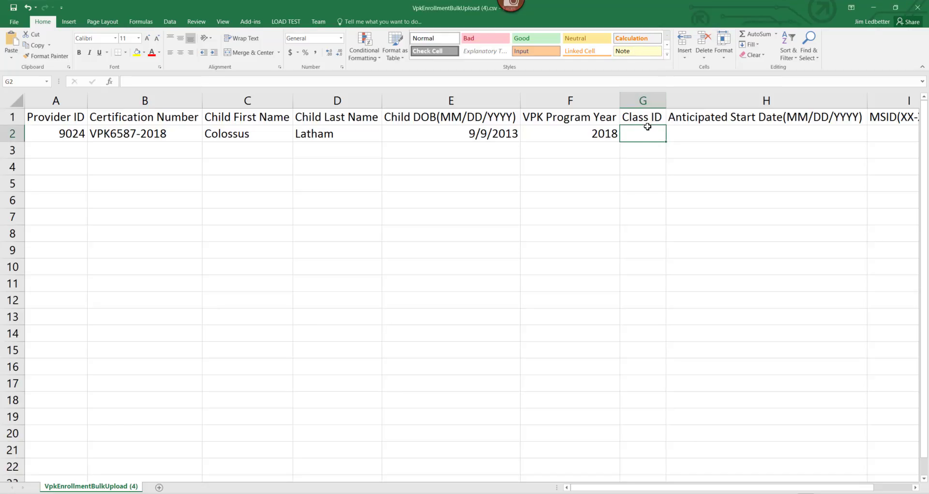
{"action": "type", "text": "AF"}
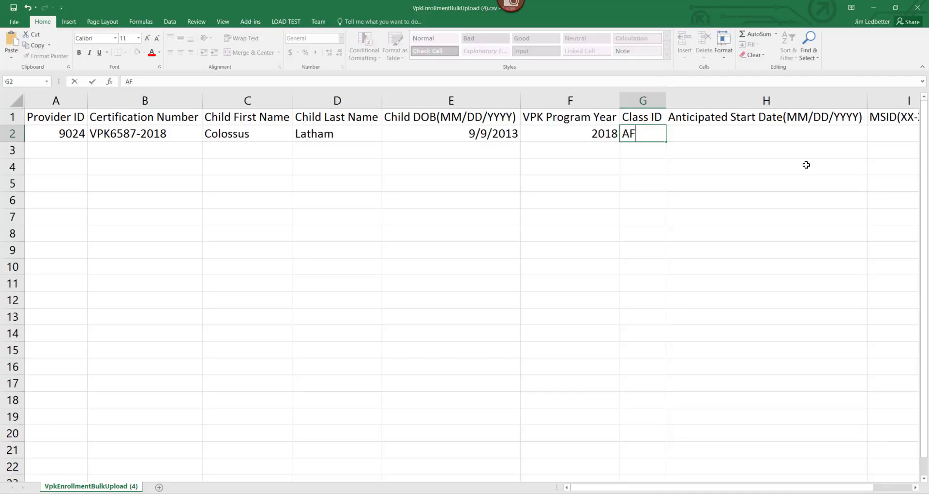
{"action": "type", "text": "18"}
{"action": "key", "text": "Tab"}
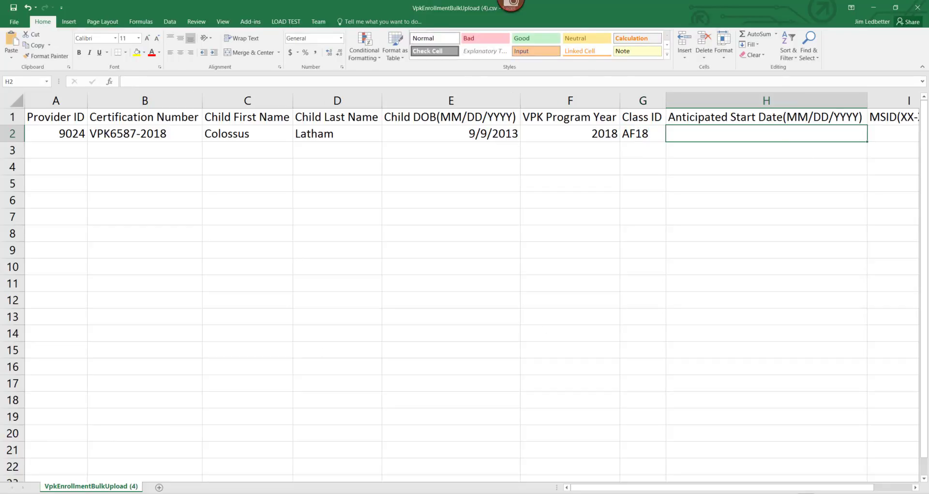
Step: Look up the AF18 class start date in the Provider Portal and enter 8/27/2018 as the Anticipated Start Date in H2 of the Excel template
{"action": "left_click", "coordinate": [150, 493]}
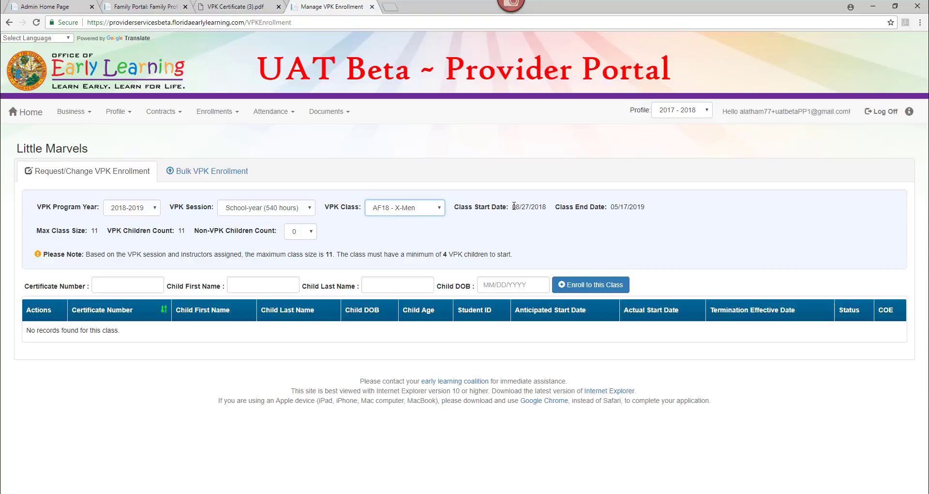
{"action": "left_click_drag", "start_coordinate": [514, 207], "coordinate": [546, 207]}
{"action": "key", "text": "alt+Tab"}
{"action": "left_click", "coordinate": [795, 134]}
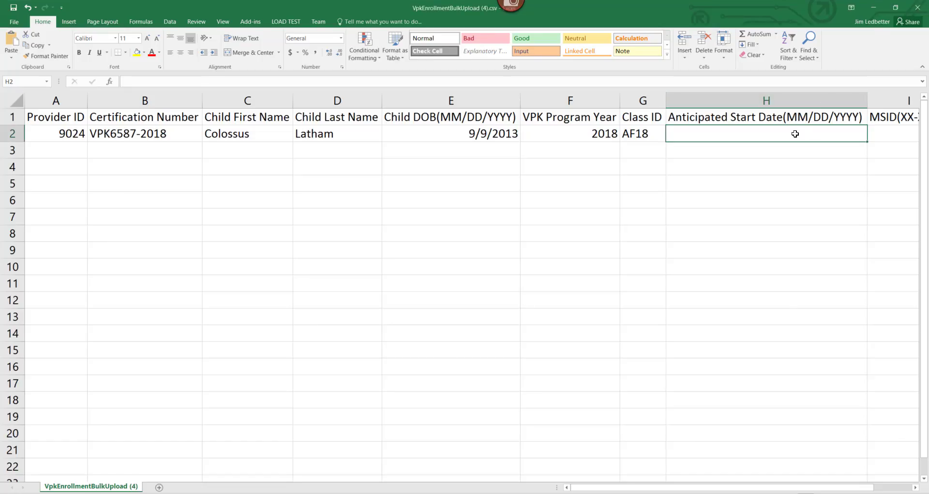
{"action": "type", "text": "8/27/"}
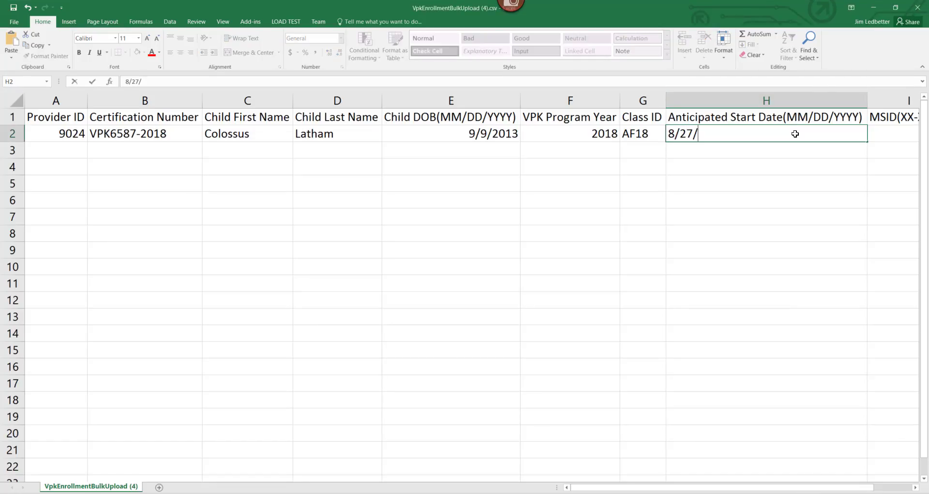
{"action": "type", "text": "2018"}
{"action": "left_click", "coordinate": [826, 193]}
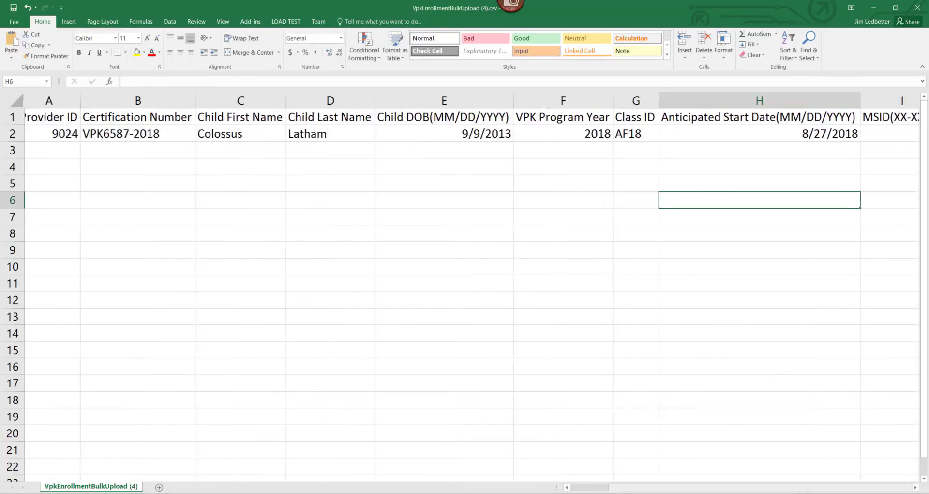
Step: Examine the MSID(XX-XXXX) column header in I1 and its row 2 cell
{"action": "scroll", "coordinate": [842, 319], "scroll_direction": "right", "scroll_amount": 1}
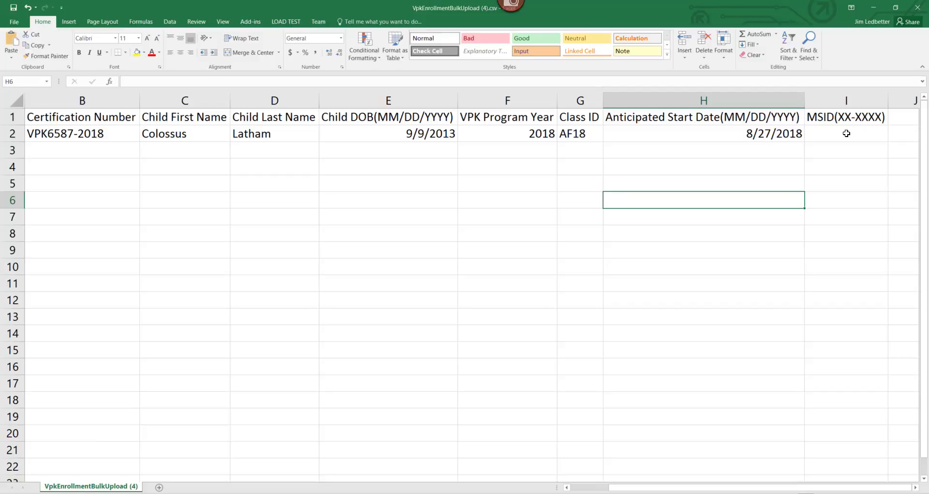
{"action": "left_click", "coordinate": [842, 119]}
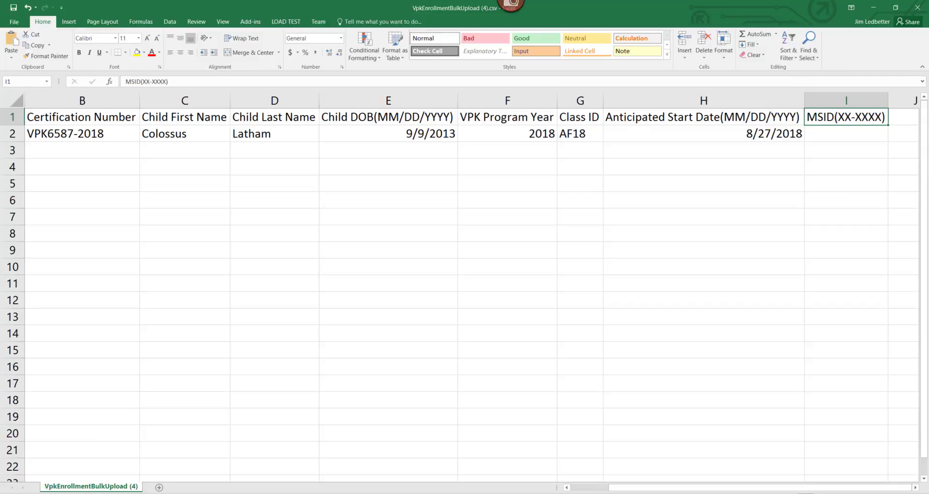
{"action": "left_click", "coordinate": [841, 132]}
Step: Review the row 2 entries across all columns, from Provider ID through the anticipated start date and MSID, and return to A2
{"action": "key", "text": "Left"}
{"action": "key", "text": "Left"}
{"action": "key", "text": "Left"}
{"action": "key", "text": "Left"}
{"action": "key", "text": "Left"}
{"action": "key", "text": "Left"}
{"action": "key", "text": "Left"}
{"action": "key", "text": "Left"}
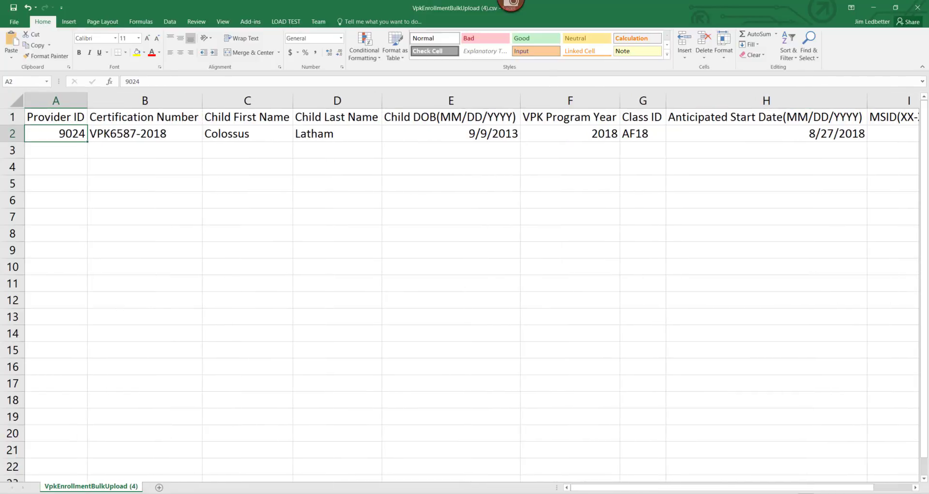
{"action": "key", "text": "Right"}
{"action": "key", "text": "Right"}
{"action": "key", "text": "Right"}
{"action": "key", "text": "Right"}
{"action": "key", "text": "Right"}
{"action": "key", "text": "Right"}
{"action": "key", "text": "Right"}
{"action": "key", "text": "Right"}
{"action": "key", "text": "Right"}
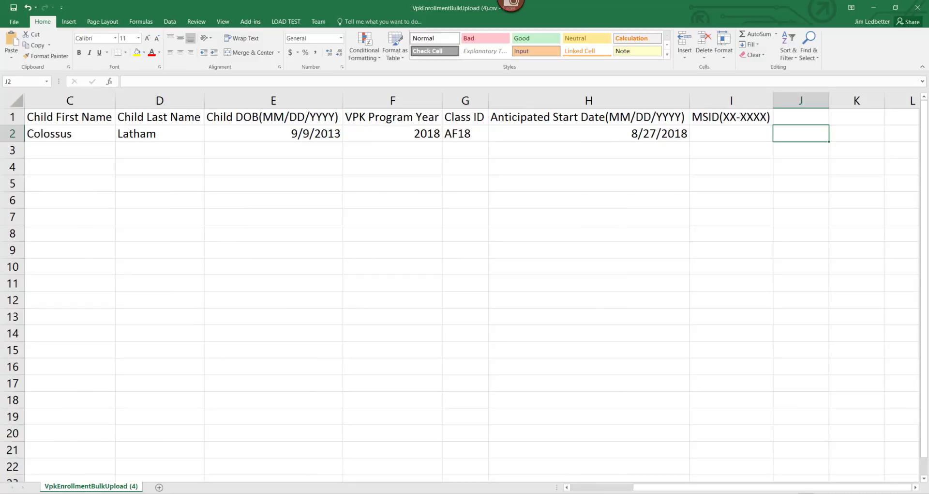
{"action": "key", "text": "Left"}
{"action": "key", "text": "Left"}
{"action": "key", "text": "Left"}
{"action": "key", "text": "Left"}
{"action": "key", "text": "Left"}
{"action": "key", "text": "Left"}
{"action": "key", "text": "Left"}
{"action": "key", "text": "Left"}
{"action": "key", "text": "Left"}
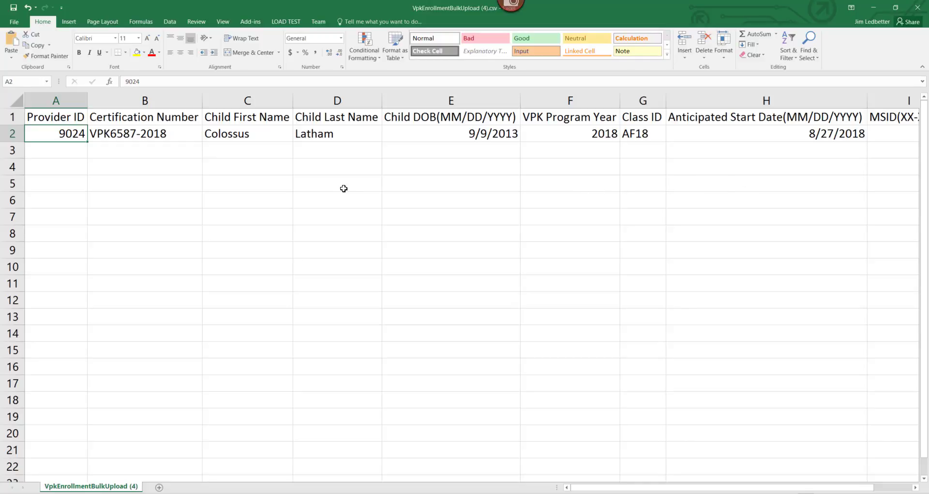
Step: Save the template to the Desktop as "xmen fall class1" in CSV (Comma delimited) format, keeping that format despite possible feature loss
{"action": "left_click", "coordinate": [14, 22]}
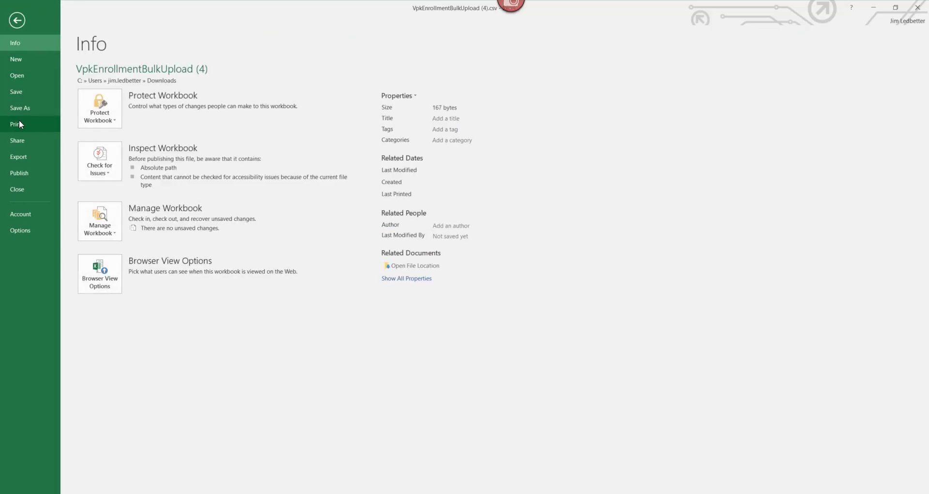
{"action": "left_click", "coordinate": [19, 108]}
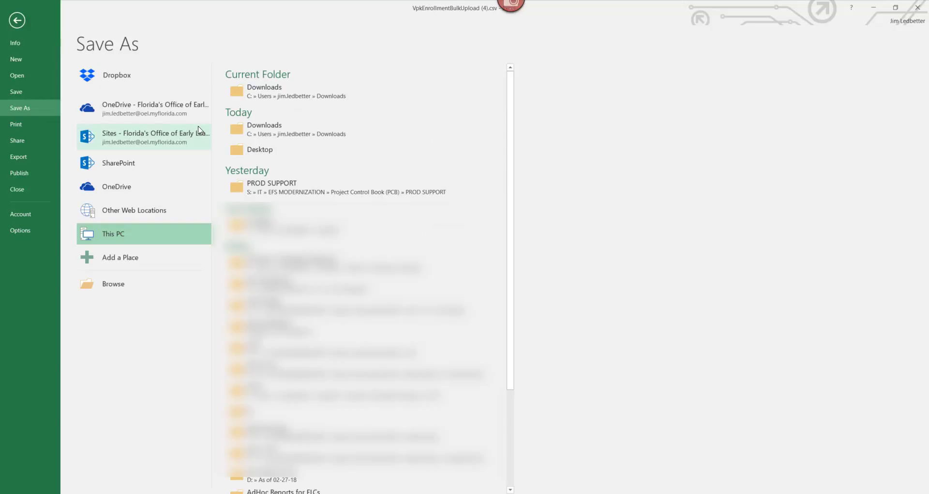
{"action": "left_click", "coordinate": [267, 150]}
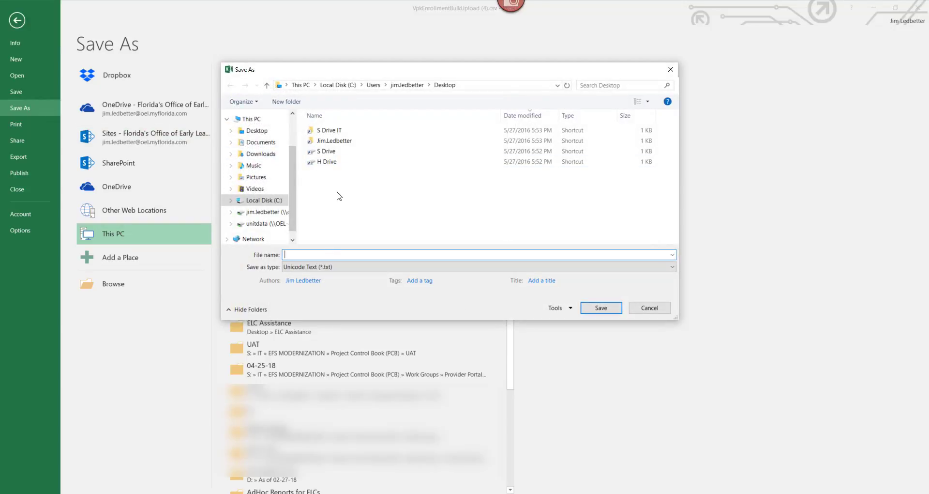
{"action": "left_click", "coordinate": [326, 268]}
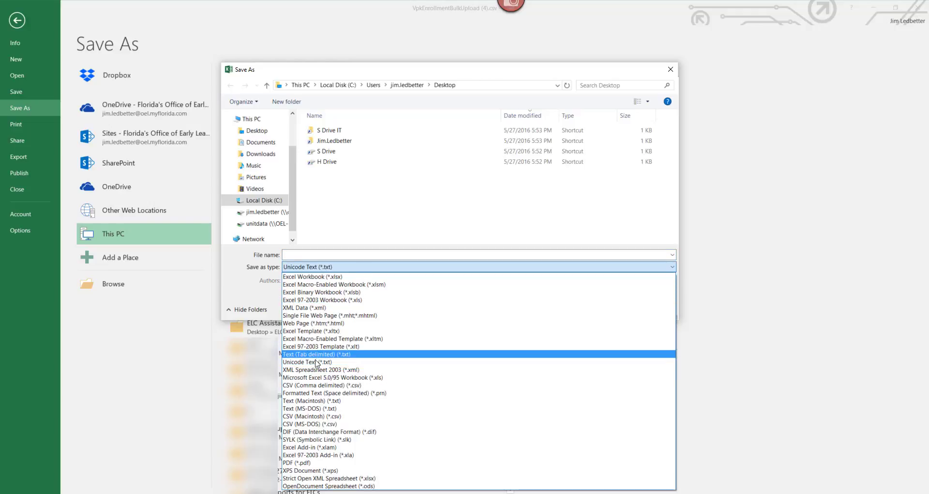
{"action": "left_click", "coordinate": [314, 386]}
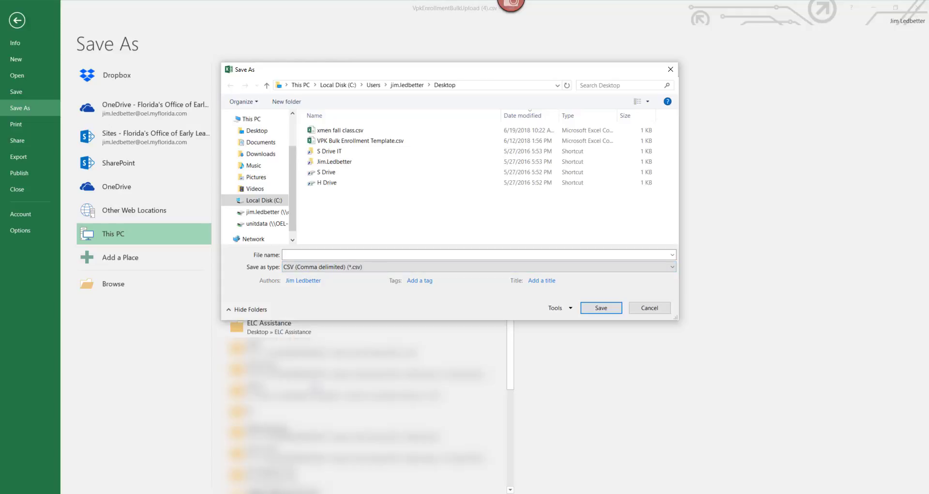
{"action": "left_click", "coordinate": [352, 255]}
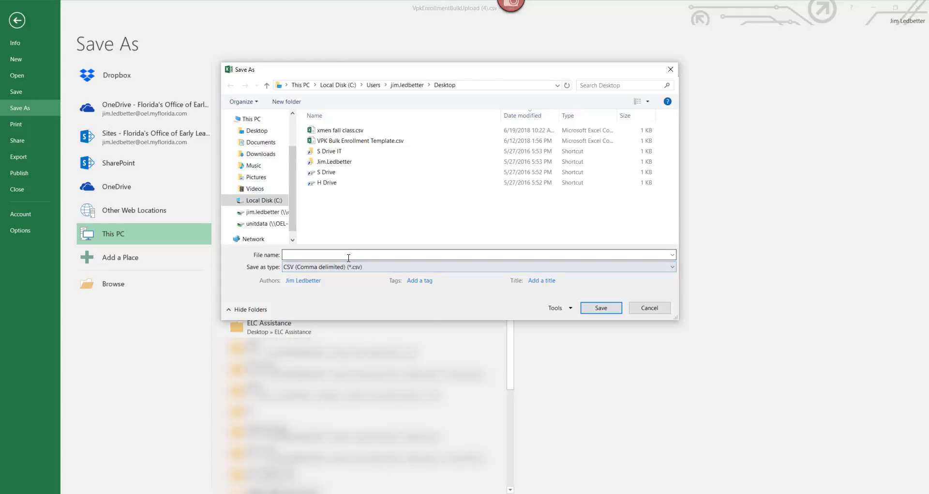
{"action": "type", "text": "xm"}
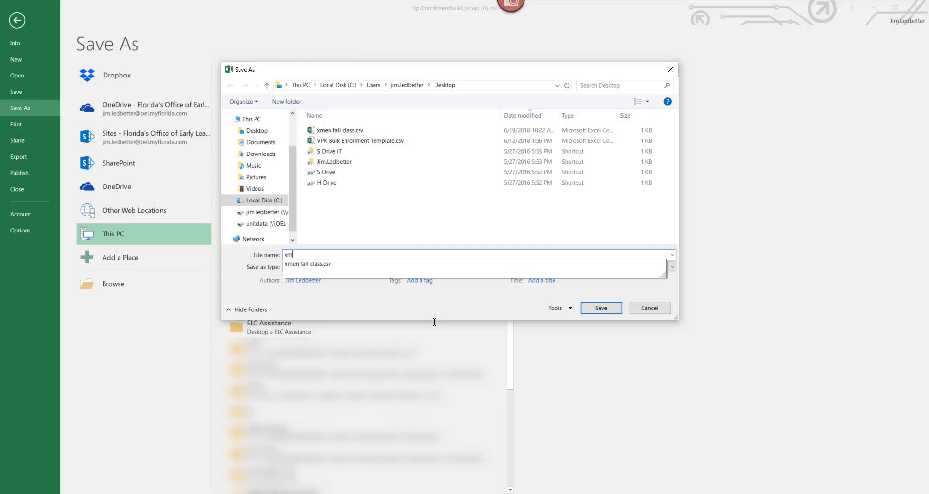
{"action": "type", "text": "en fall class1"}
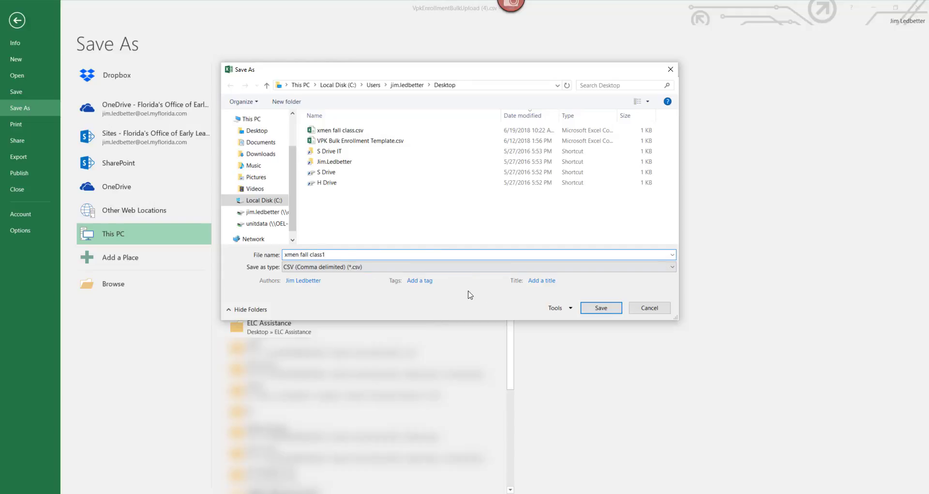
{"action": "left_click", "coordinate": [600, 309]}
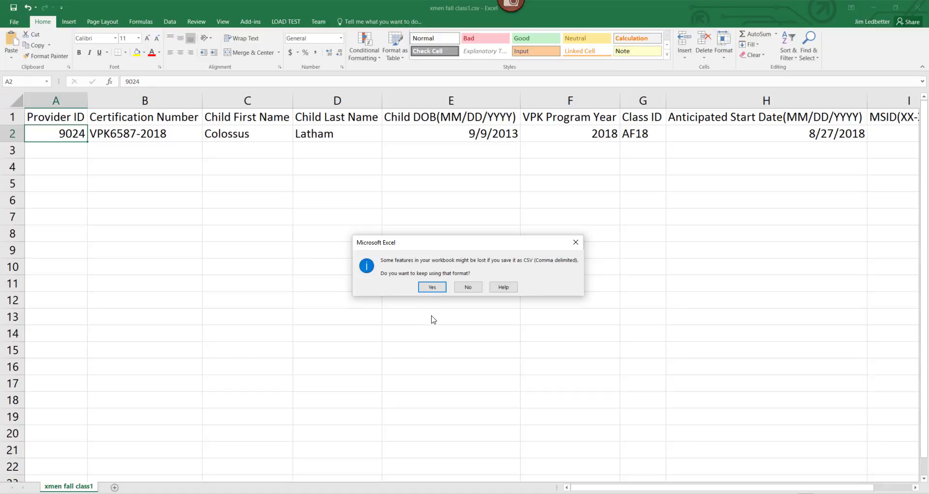
{"action": "left_click", "coordinate": [433, 288]}
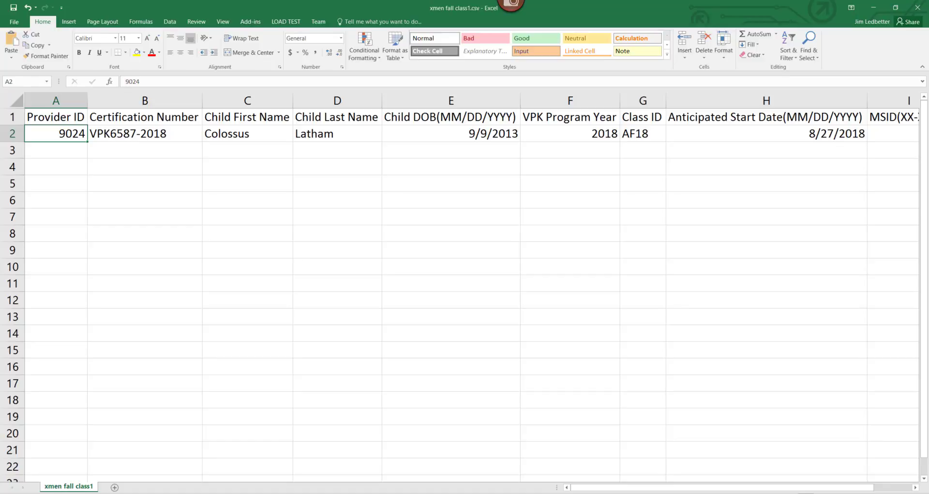
Step: Switch to the Provider Portal in Chrome and examine the single-enrollment fields for certificate number, child first and last name, and date of birth
{"action": "key", "text": "alt+Tab"}
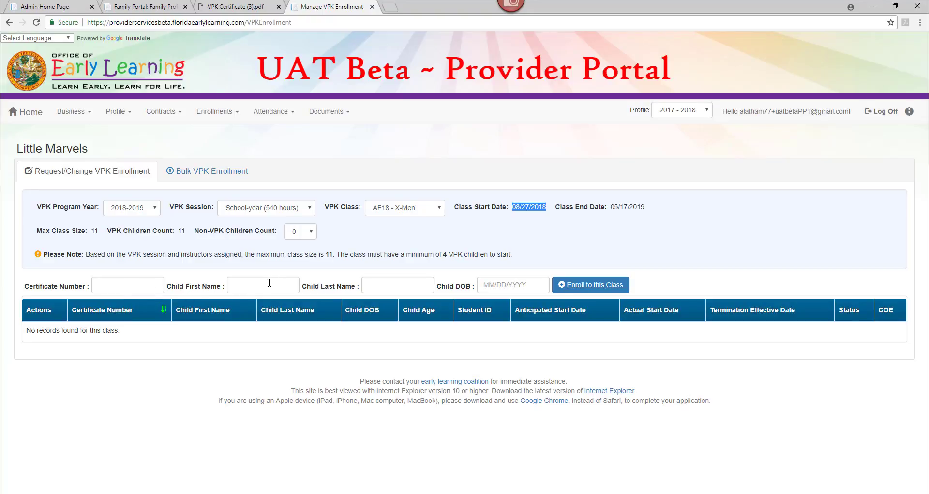
{"action": "left_click", "coordinate": [253, 285]}
{"action": "left_click", "coordinate": [386, 285]}
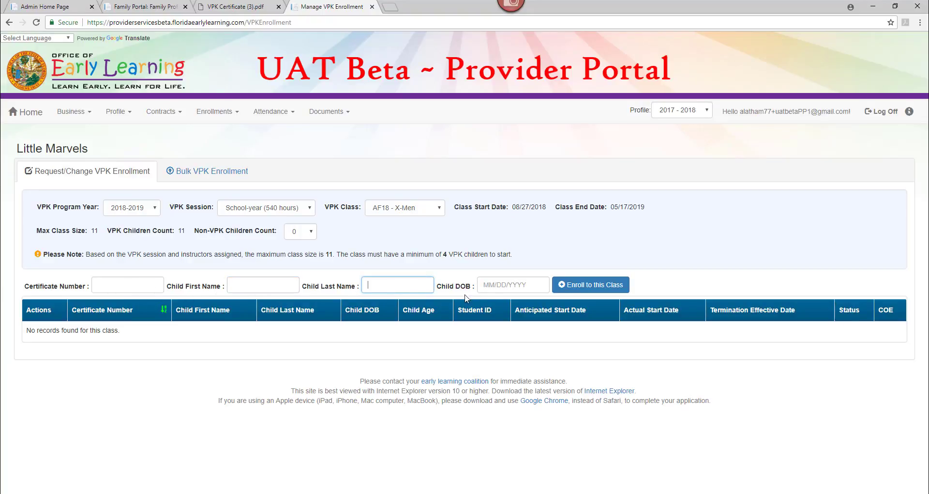
{"action": "left_click", "coordinate": [506, 286]}
{"action": "left_click", "coordinate": [145, 284]}
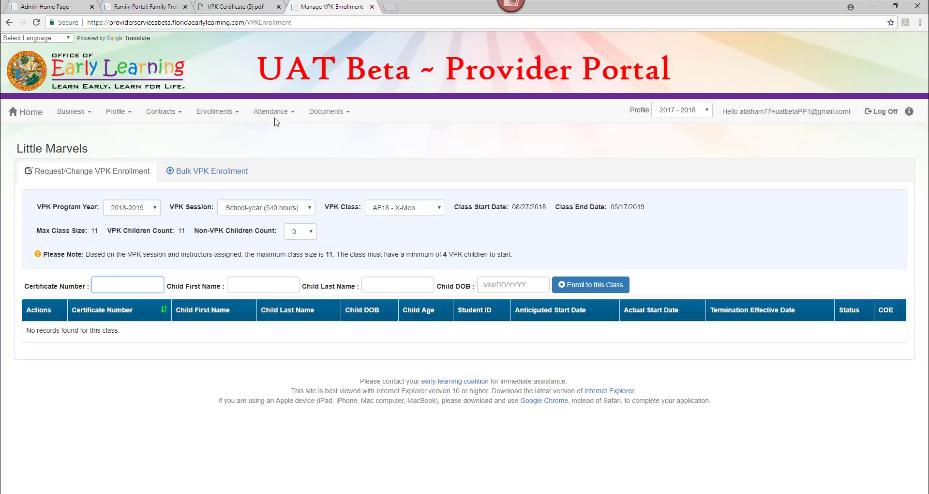
Step: Compare the issue date on the VPK certificate PDF with the anticipated start date in H2 in Excel, and return to the portal's enrollment page in Chrome
{"action": "left_click", "coordinate": [243, 7]}
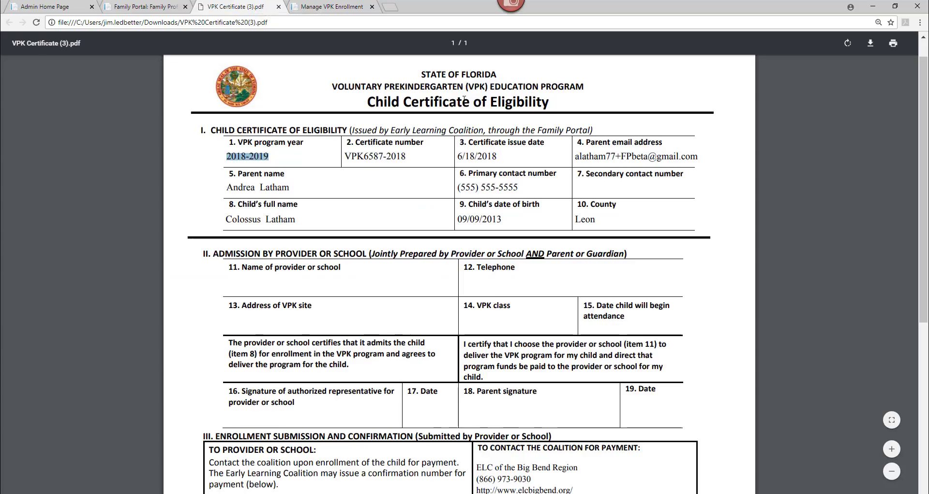
{"action": "left_click_drag", "start_coordinate": [497, 156], "coordinate": [458, 154]}
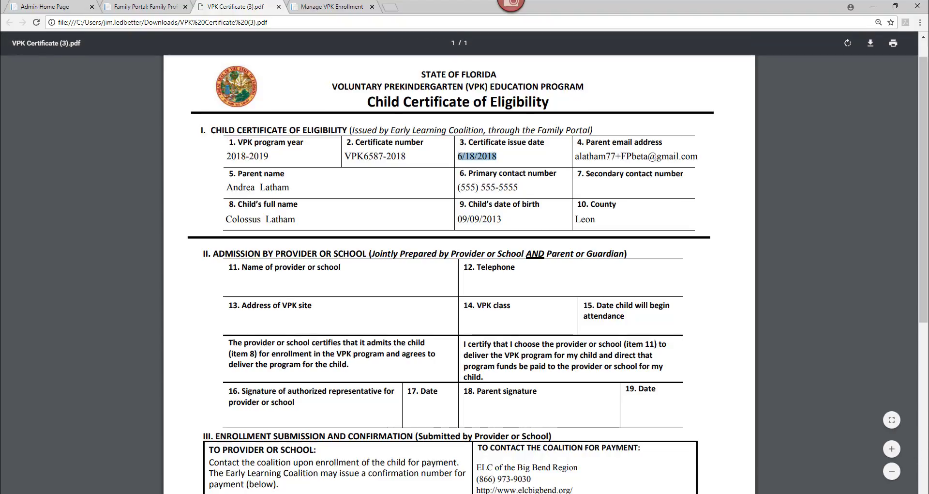
{"action": "key", "text": "alt+Tab"}
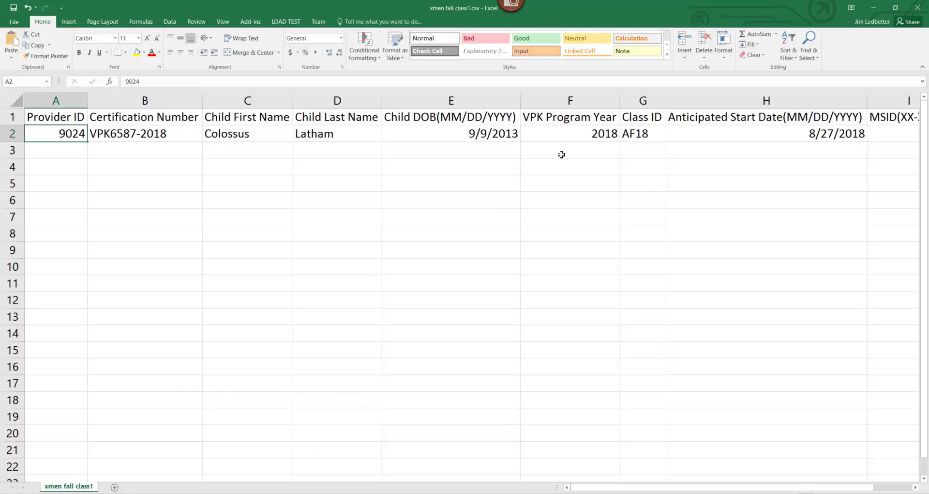
{"action": "left_click", "coordinate": [722, 134]}
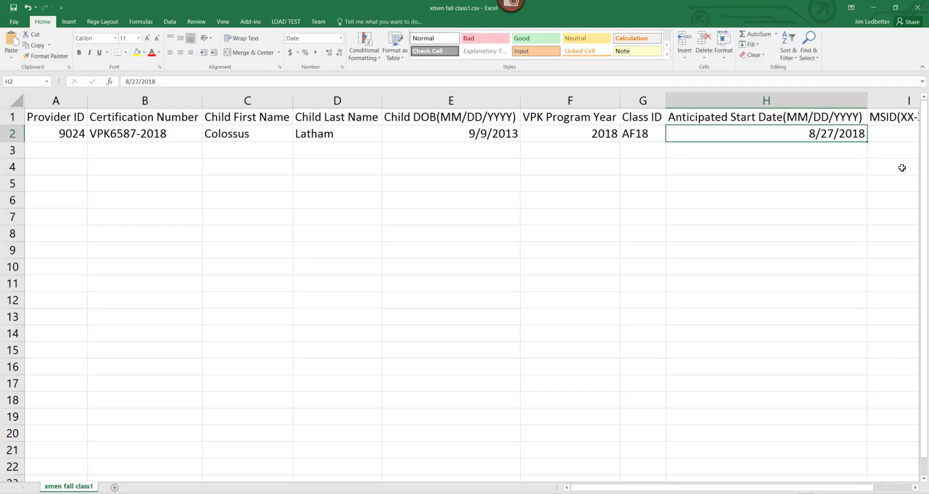
{"action": "left_click", "coordinate": [874, 7]}
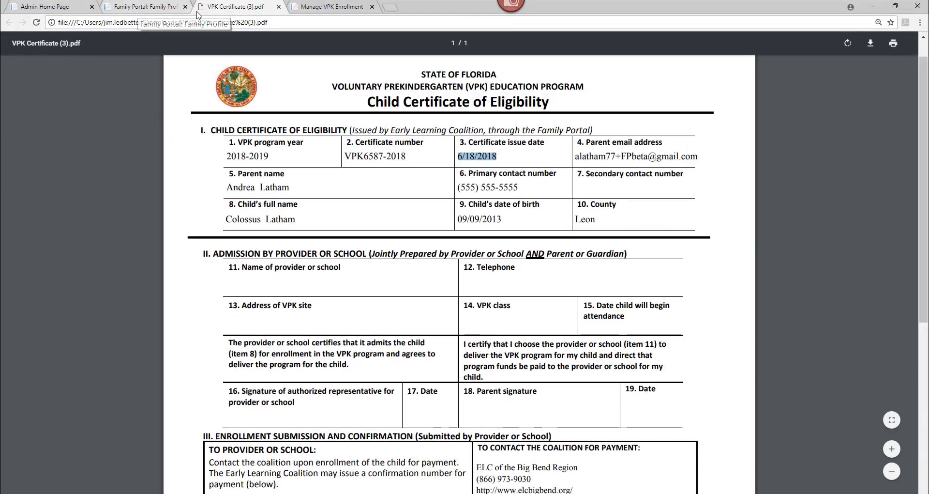
{"action": "left_click", "coordinate": [322, 7]}
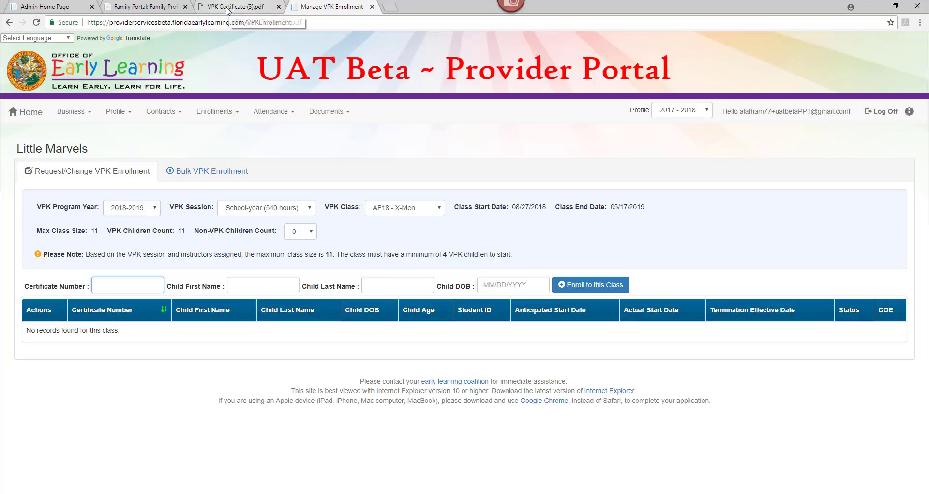
Step: Switch back to Excel and close xmen fall class1.csv, saving its changes over the existing Desktop file
{"action": "key", "text": "alt+Tab"}
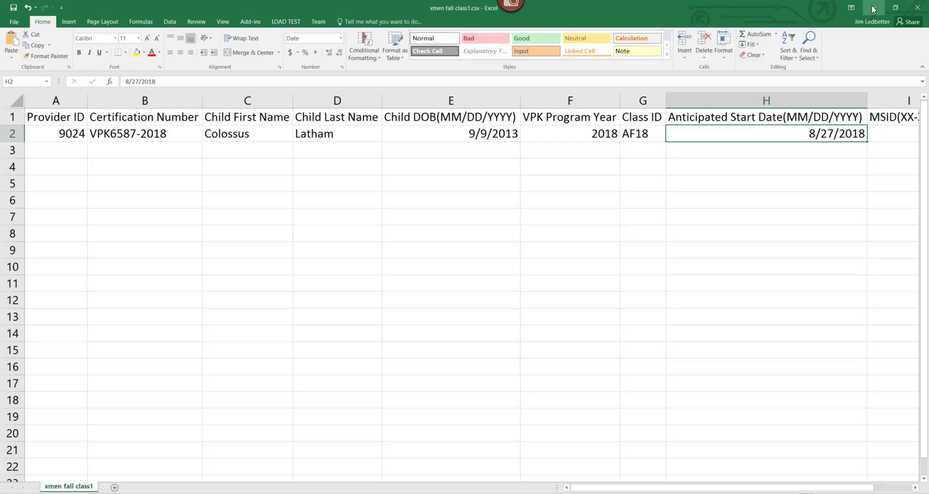
{"action": "left_click", "coordinate": [921, 7]}
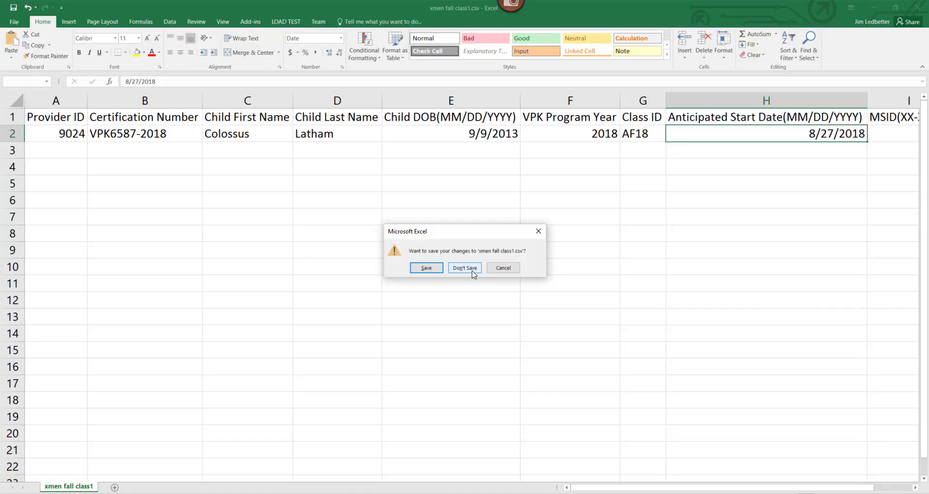
{"action": "left_click", "coordinate": [432, 269]}
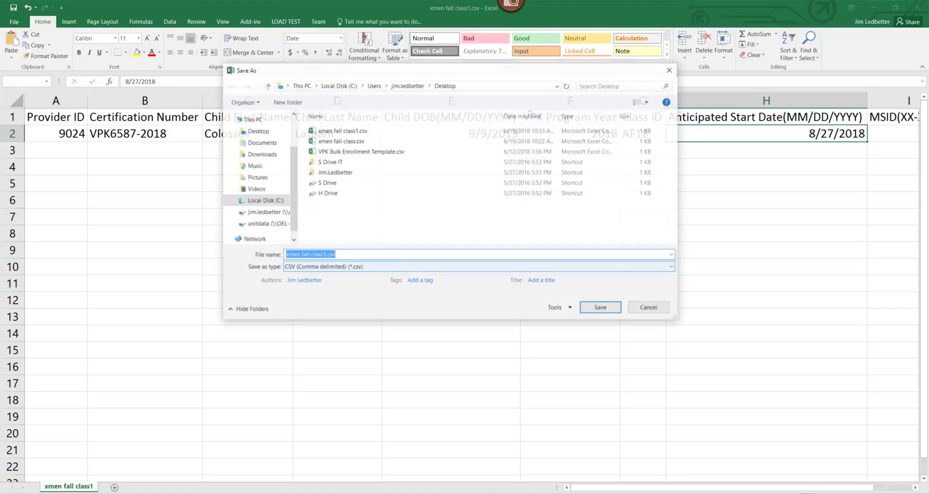
{"action": "left_click", "coordinate": [342, 131]}
{"action": "left_click", "coordinate": [600, 309]}
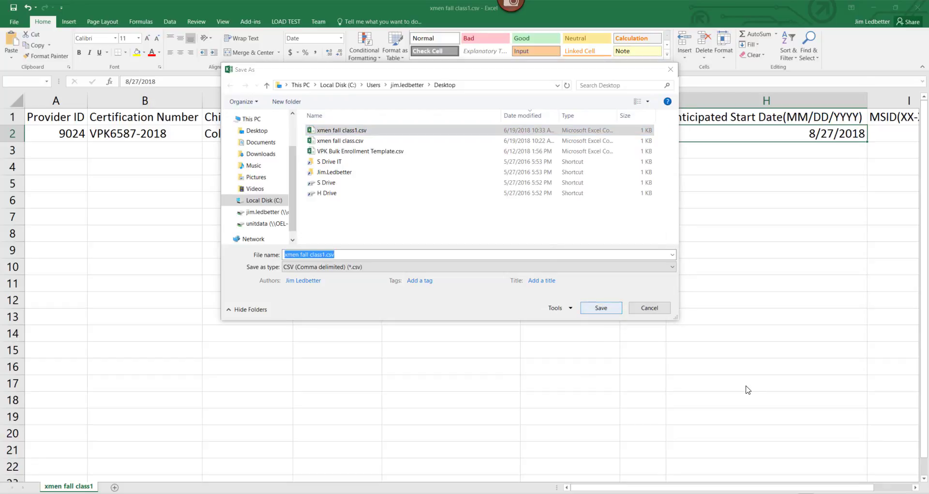
{"action": "key", "text": "Return"}
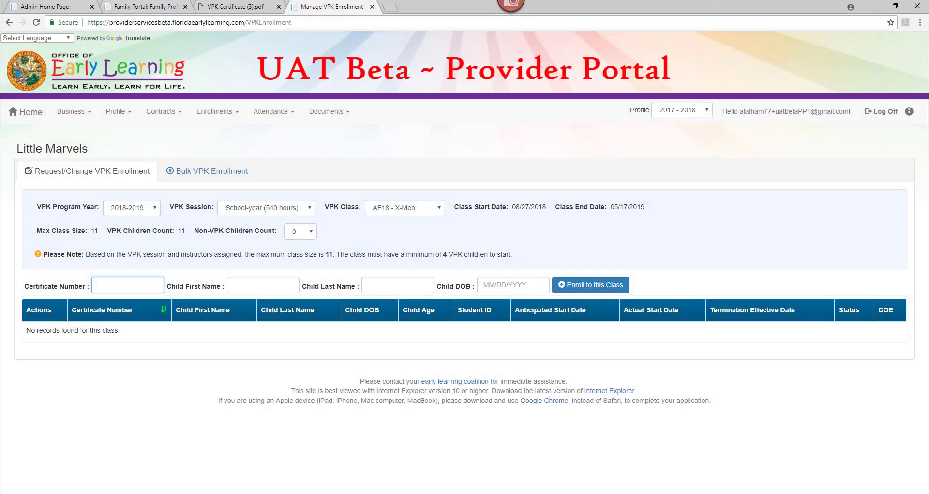
Step: Switch to the xmen fall class.csv workbook in Excel and autofit all its column widths
{"action": "left_click", "coordinate": [194, 493]}
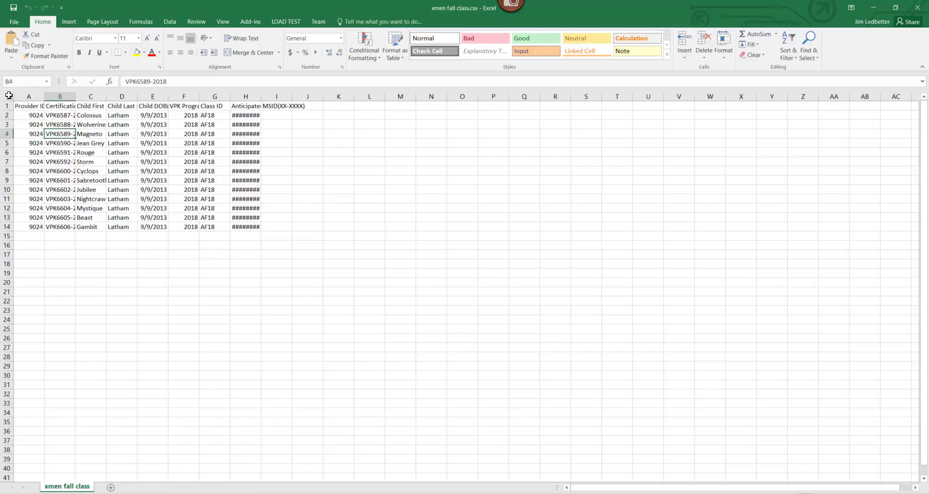
{"action": "left_click", "coordinate": [9, 95]}
{"action": "double_click", "coordinate": [44, 96]}
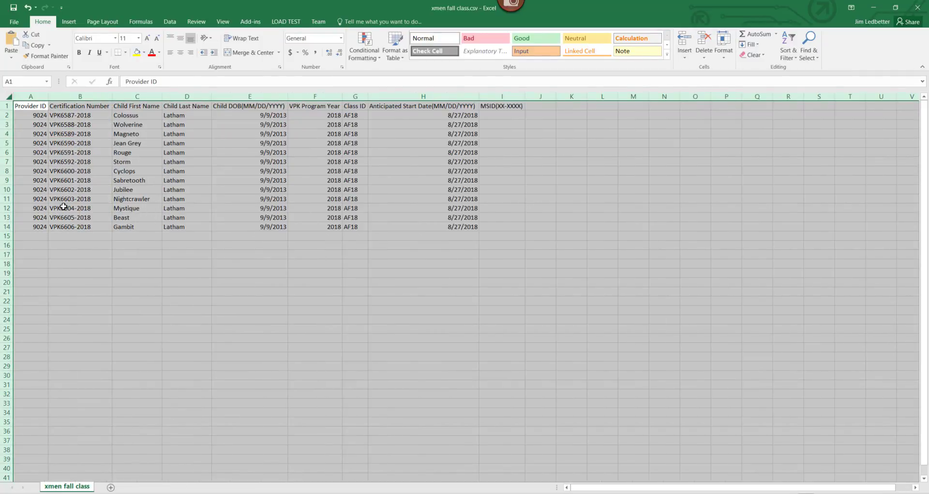
Step: Set the VPK Program Year for Cyclops in cell F8 to 2019
{"action": "left_click", "coordinate": [23, 228]}
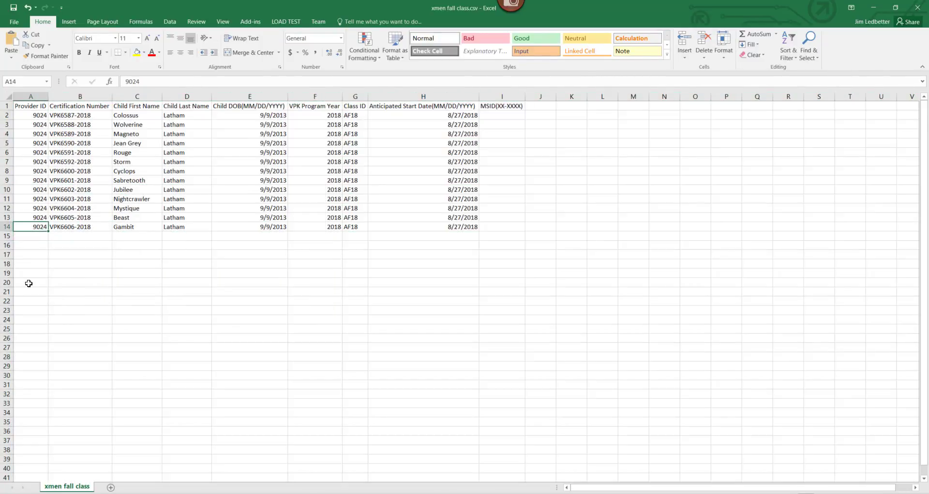
{"action": "scroll", "coordinate": [346, 267], "scroll_direction": "up", "scroll_amount": 5, "text": "ctrl"}
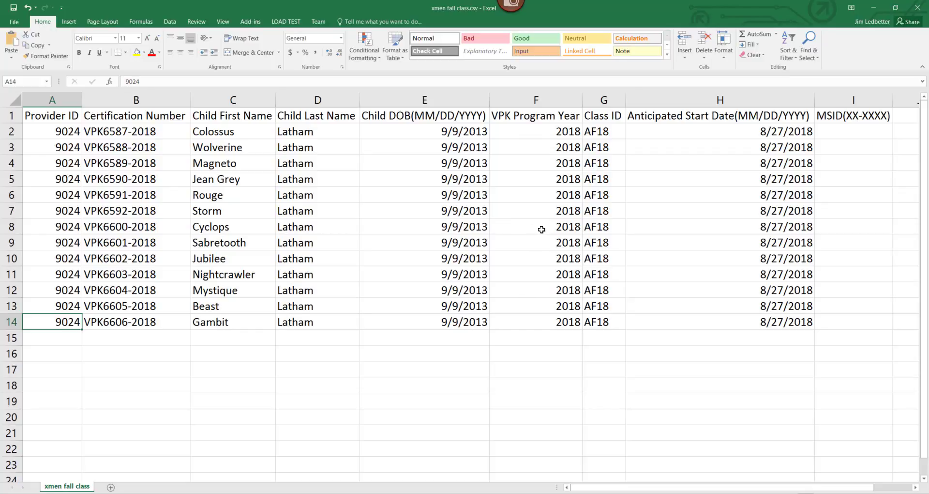
{"action": "left_click", "coordinate": [97, 228]}
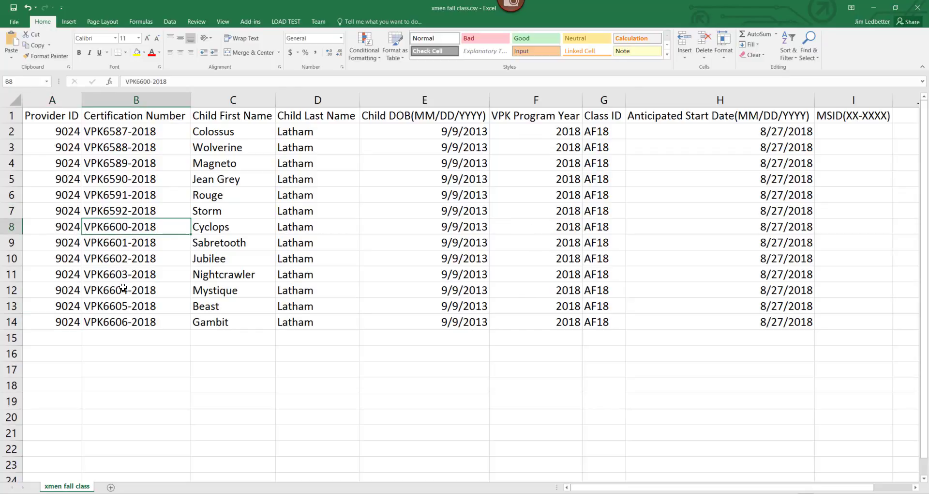
{"action": "left_click", "coordinate": [547, 229]}
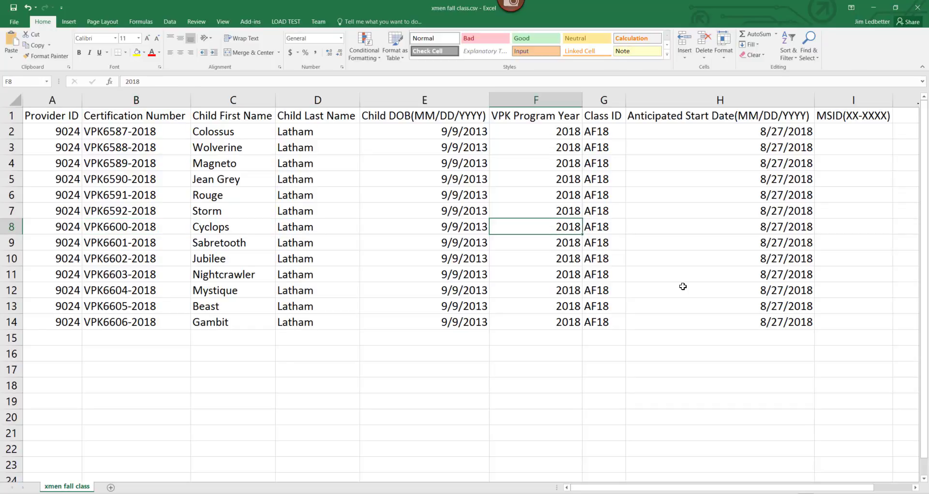
{"action": "type", "text": "2019"}
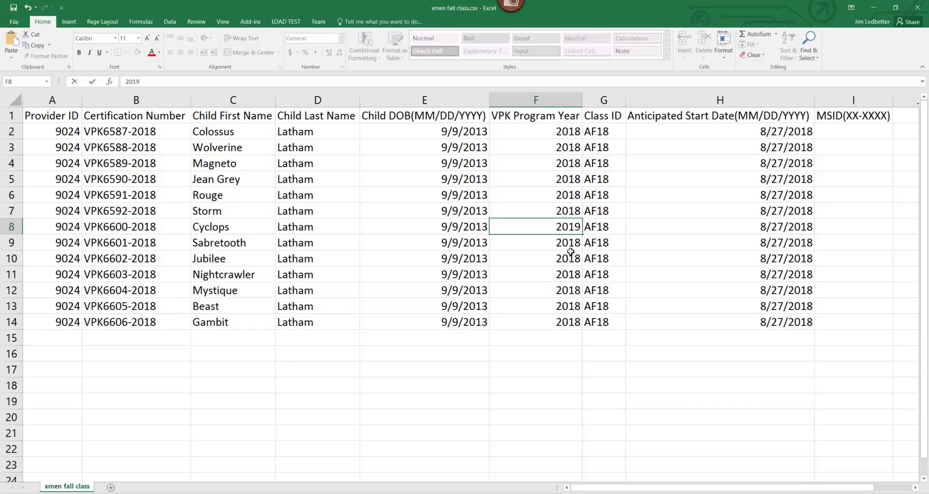
Step: Change the Class ID in G10 to GF18 and the anticipated start date in H11 to 6/15/2018
{"action": "left_click", "coordinate": [597, 260]}
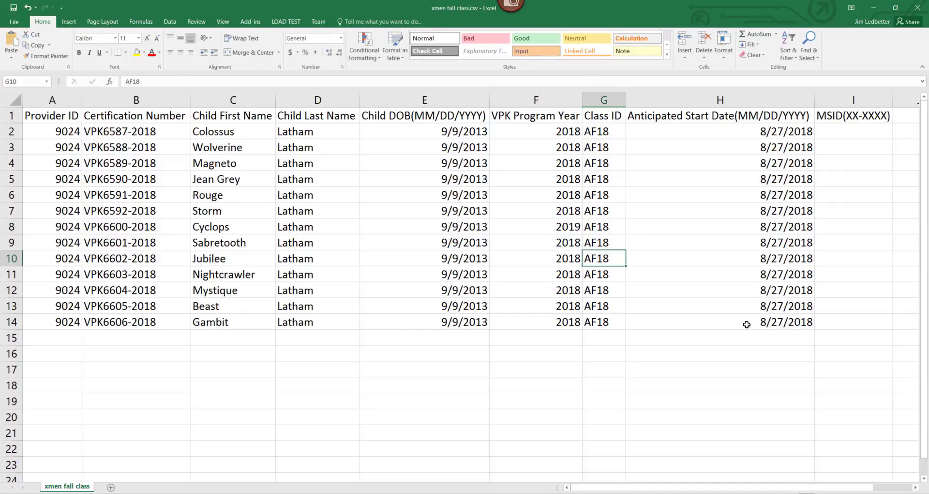
{"action": "type", "text": "G"}
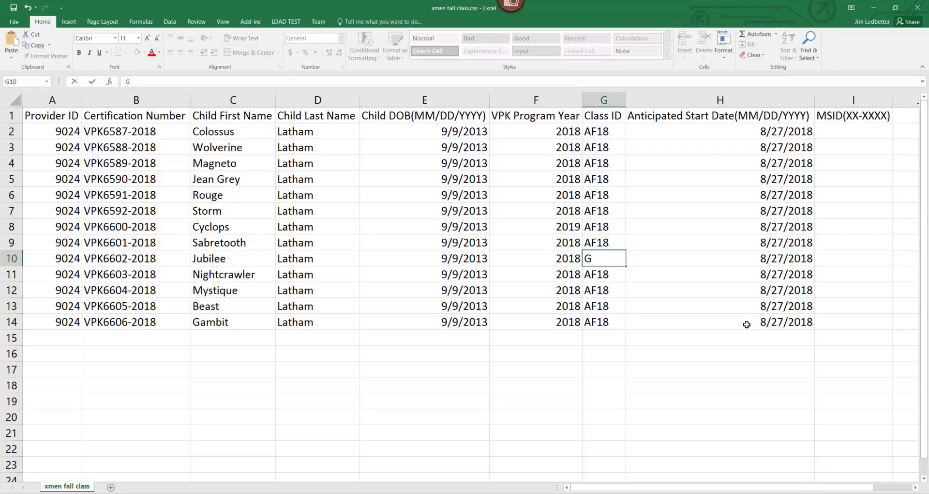
{"action": "type", "text": "F18"}
{"action": "left_click", "coordinate": [759, 165]}
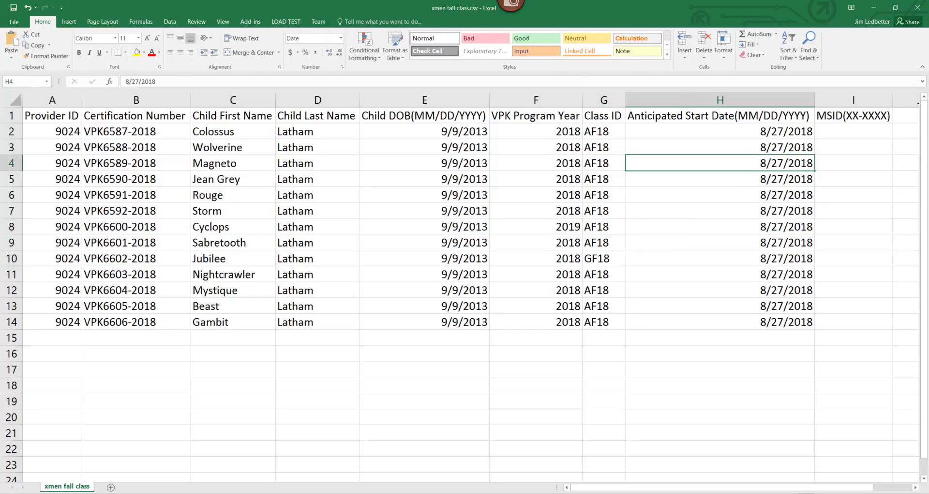
{"action": "left_click", "coordinate": [758, 274]}
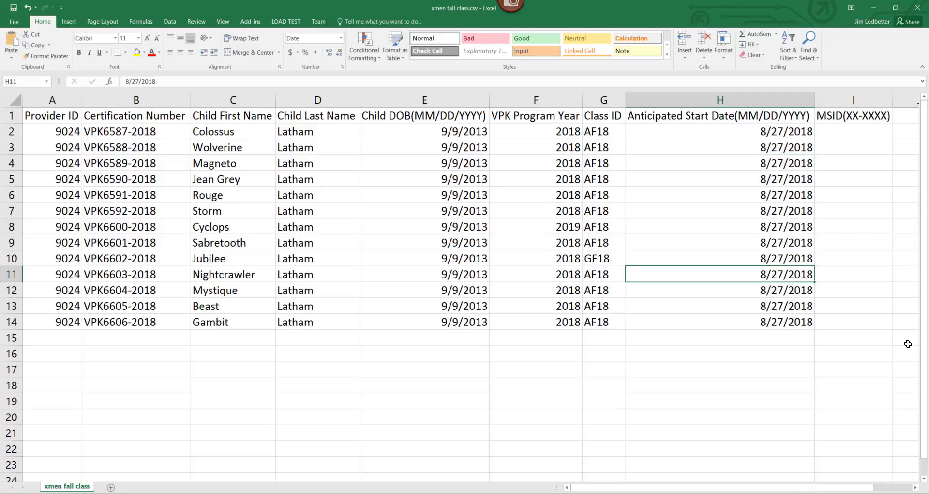
{"action": "type", "text": "6/15"}
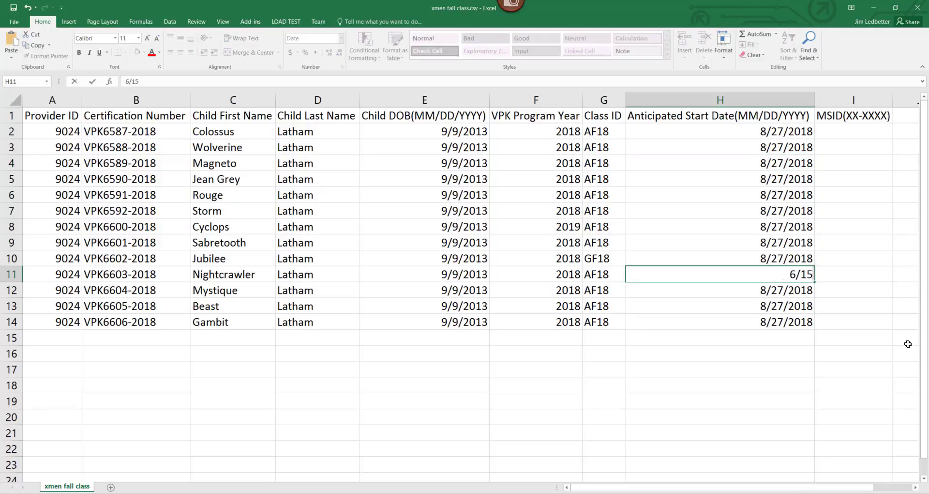
{"action": "type", "text": "/2018"}
Step: Review the roster's provider ID, certification number, child name, date of birth, program year, class ID, anticipated start date and MSID columns
{"action": "left_click", "coordinate": [63, 149]}
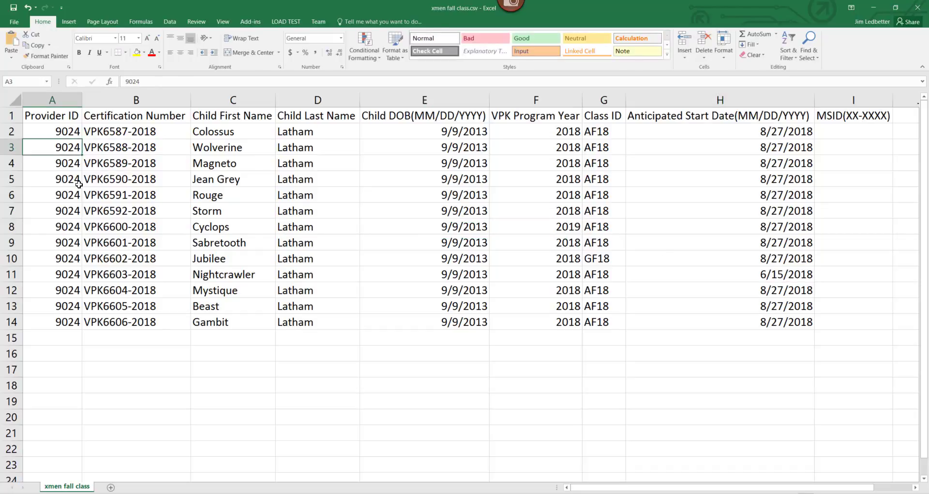
{"action": "left_click", "coordinate": [114, 162]}
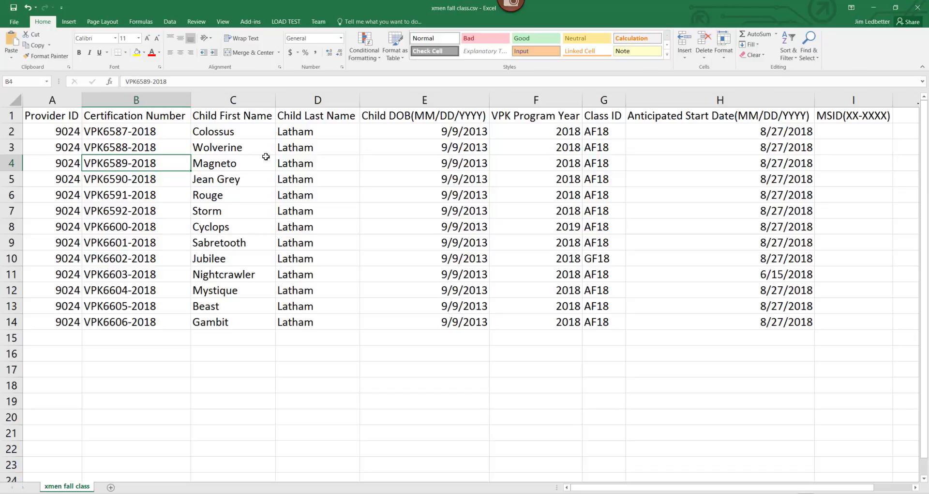
{"action": "left_click", "coordinate": [319, 166]}
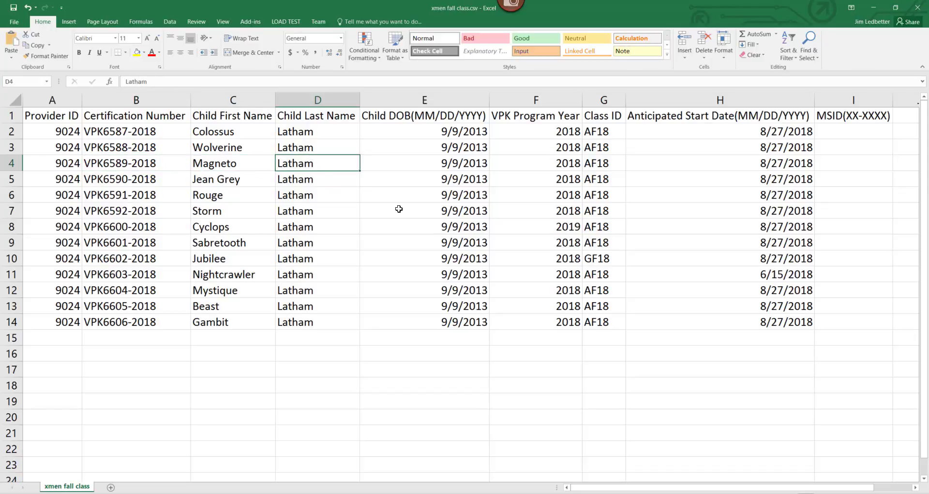
{"action": "left_click", "coordinate": [402, 166]}
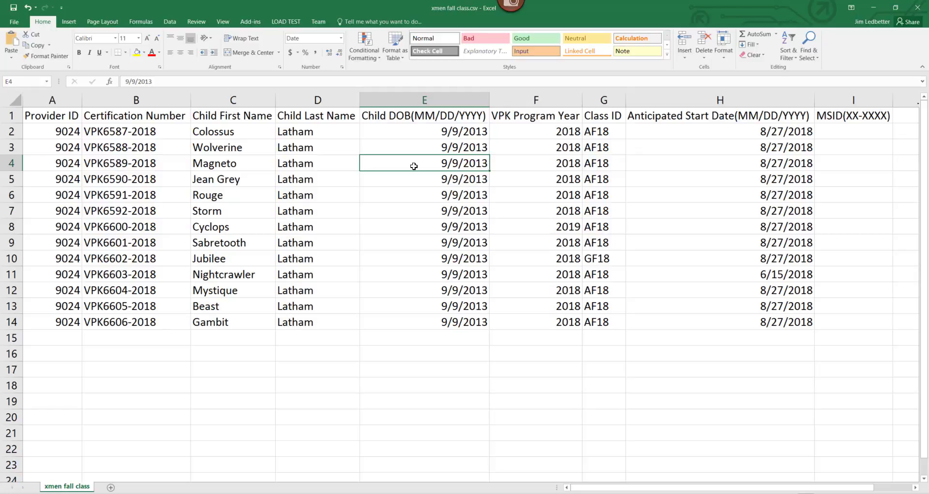
{"action": "left_click", "coordinate": [560, 163]}
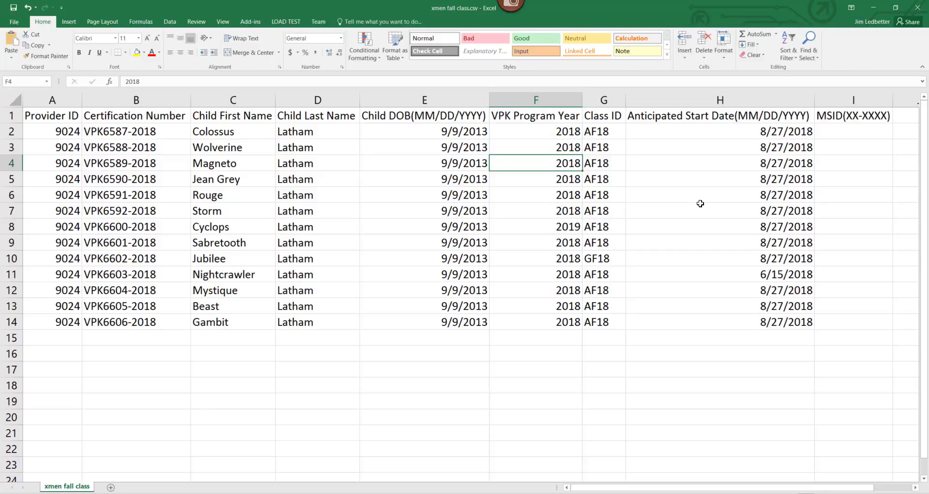
{"action": "left_click", "coordinate": [597, 165]}
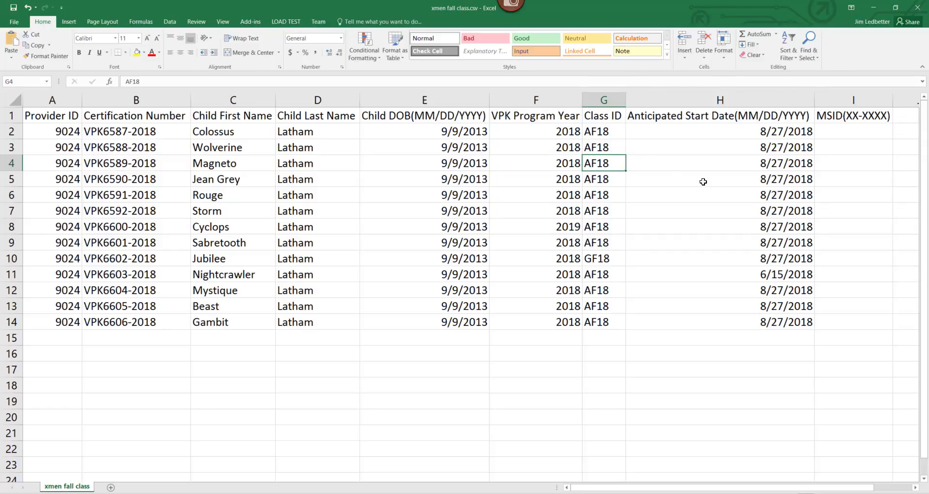
{"action": "left_click", "coordinate": [716, 164]}
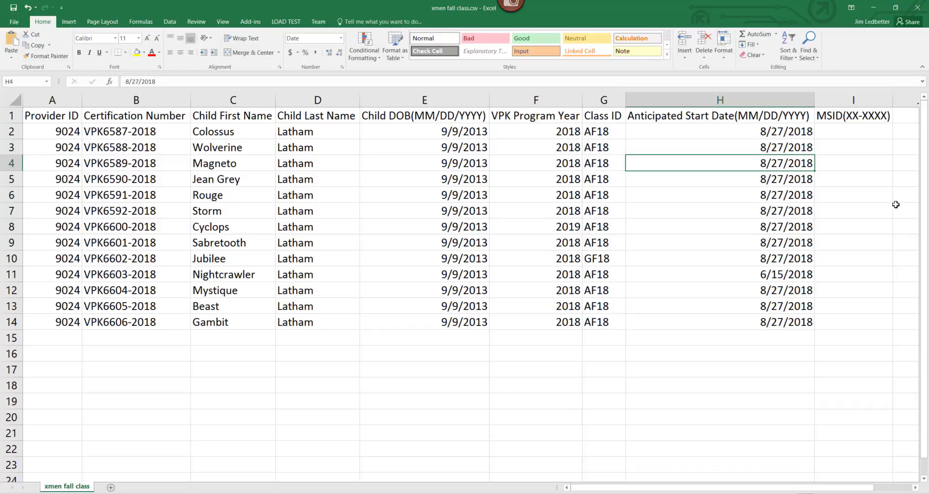
{"action": "left_click", "coordinate": [860, 169]}
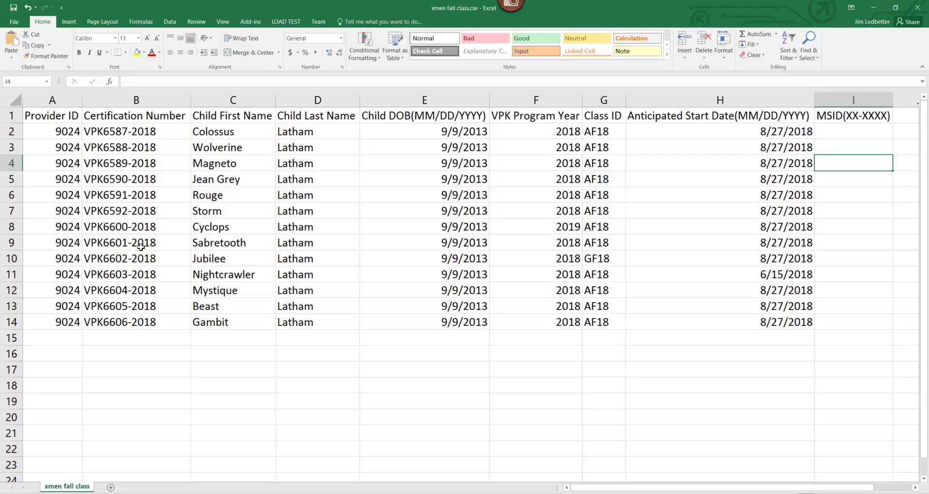
Step: Save xmen fall class.csv in CSV format and close it, replacing the existing file on the Desktop
{"action": "left_click", "coordinate": [14, 7]}
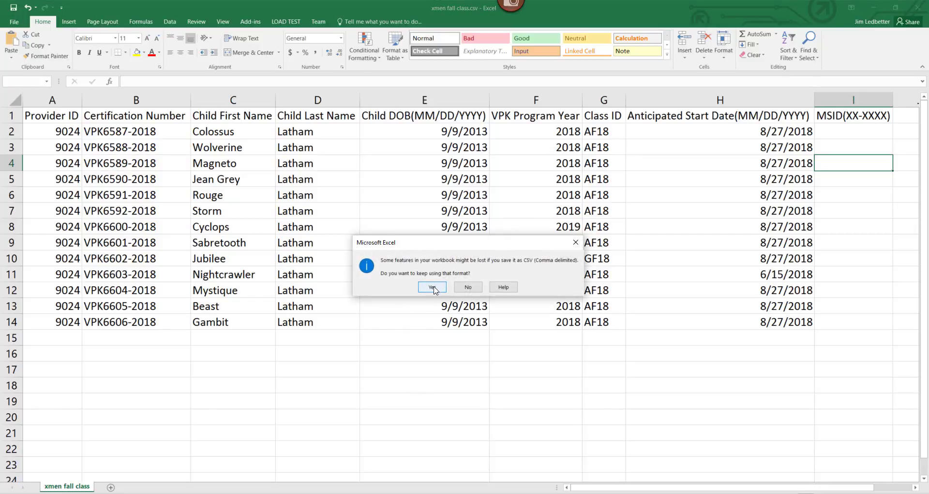
{"action": "left_click", "coordinate": [434, 288]}
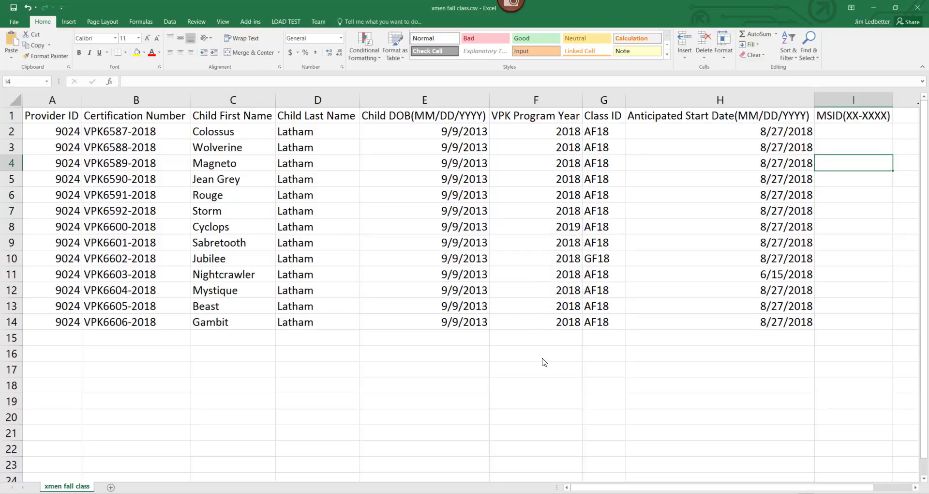
{"action": "left_click", "coordinate": [917, 8]}
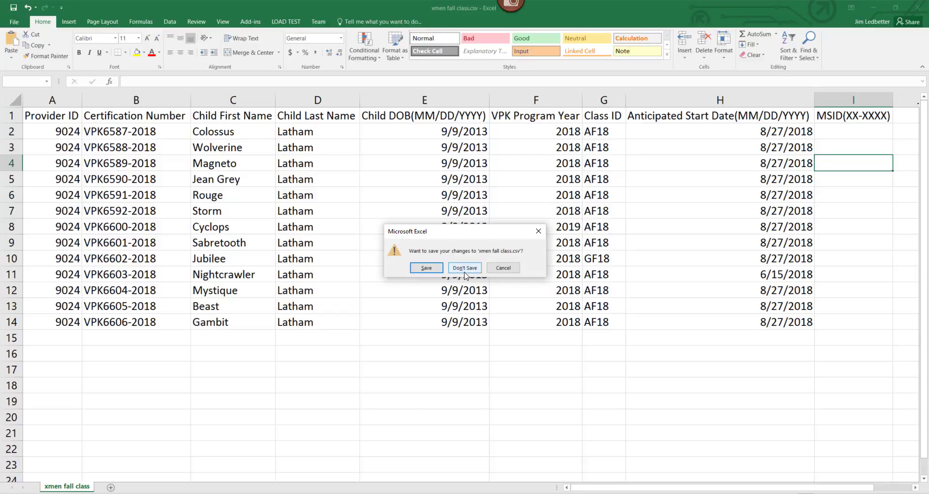
{"action": "left_click", "coordinate": [428, 270]}
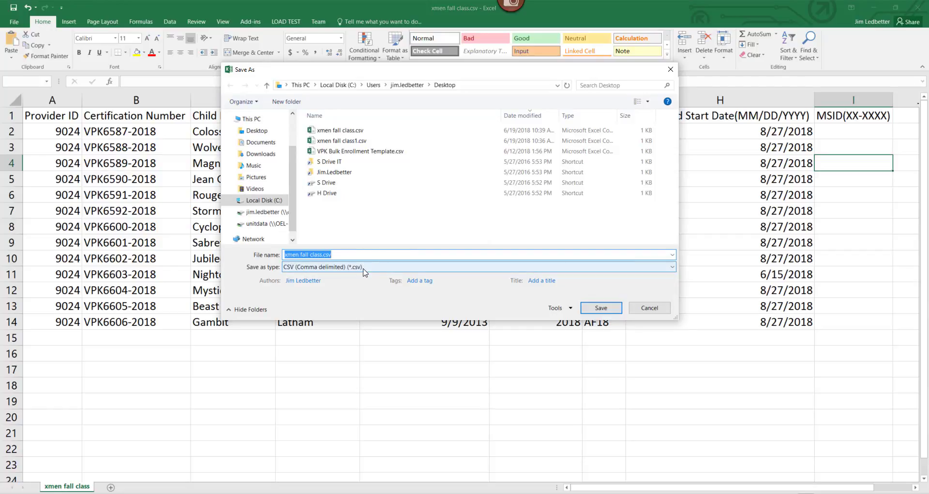
{"action": "left_click", "coordinate": [602, 308]}
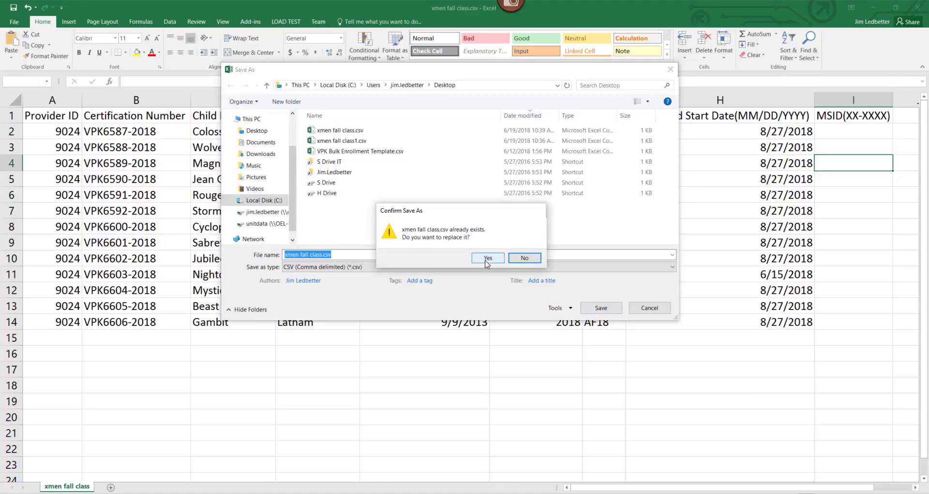
{"action": "key", "text": "Return"}
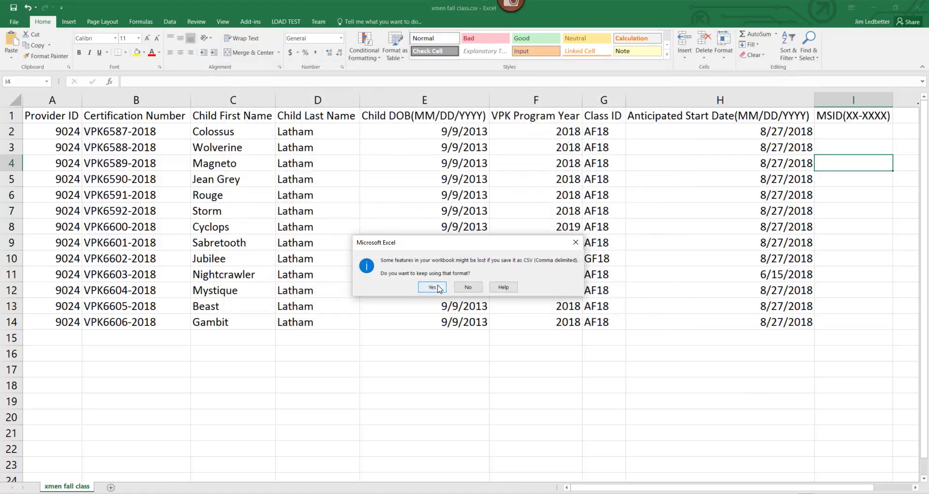
Step: Switch to the Provider Portal in Chrome and upload xmen fall class.csv from the Desktop as a bulk VPK enrollment
{"action": "key", "text": "alt+Tab"}
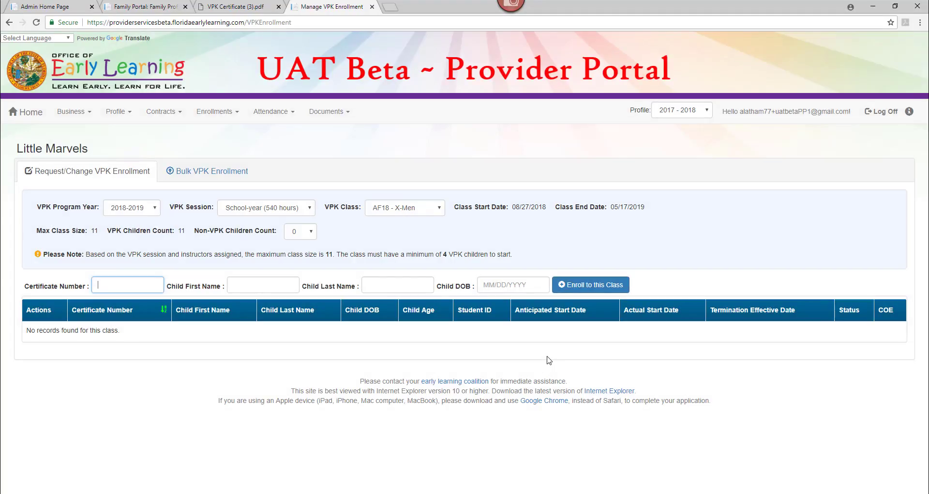
{"action": "left_click", "coordinate": [208, 171]}
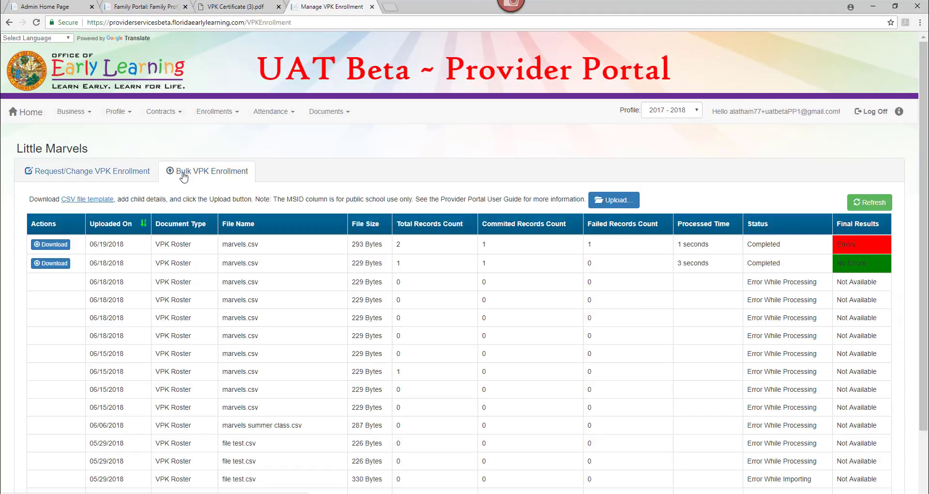
{"action": "left_click", "coordinate": [612, 201]}
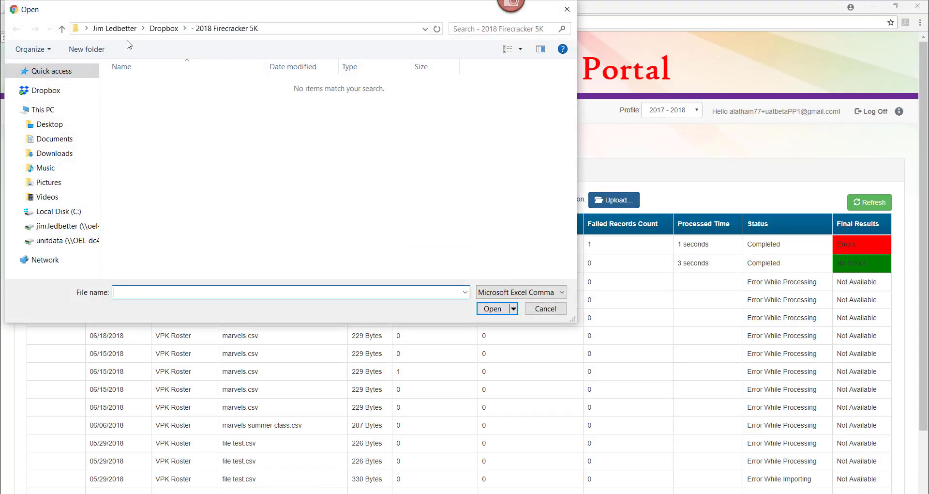
{"action": "left_click", "coordinate": [50, 129]}
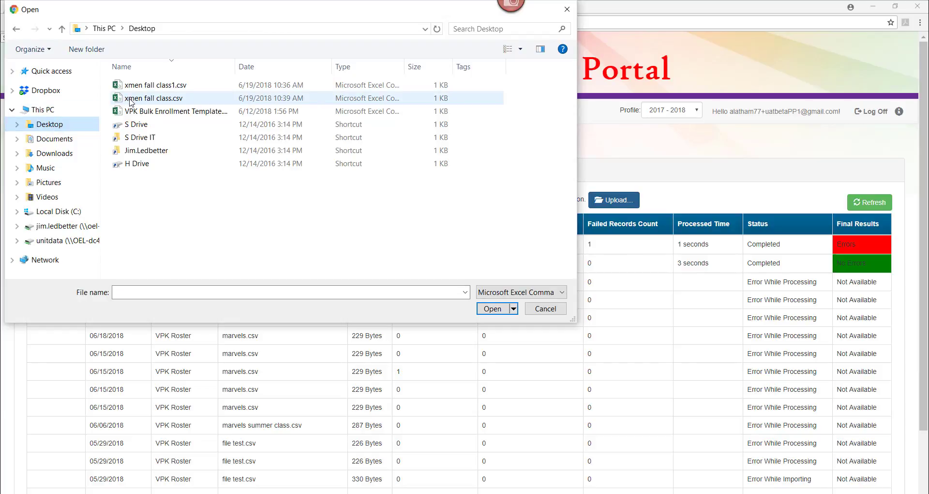
{"action": "left_click", "coordinate": [131, 99]}
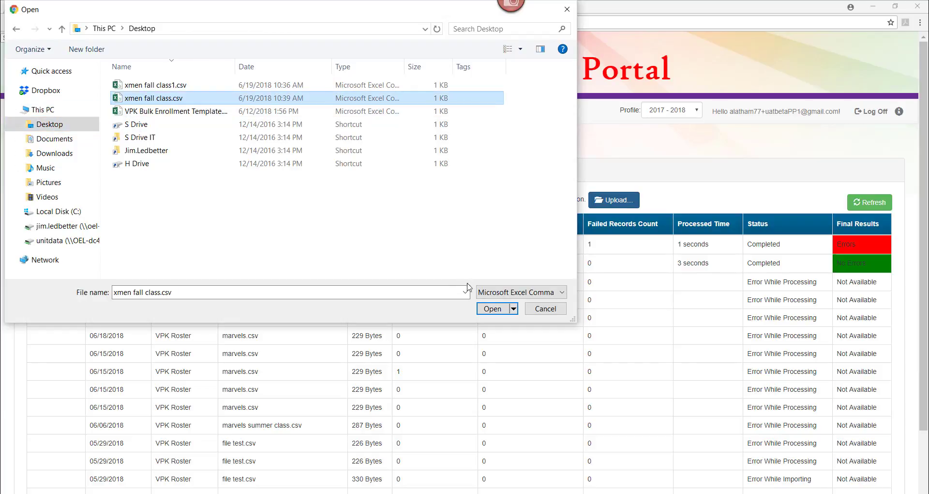
{"action": "left_click", "coordinate": [484, 310]}
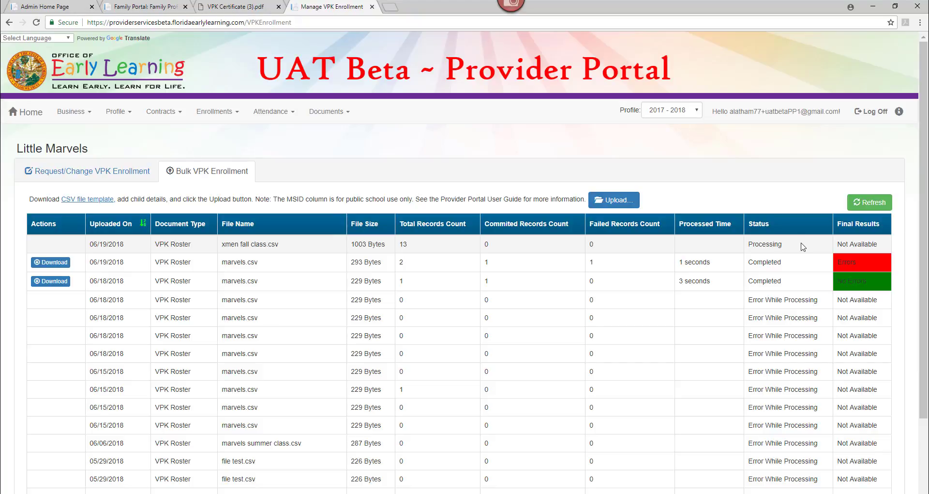
Step: Download the results file for xmen fall class.csv from the refreshed bulk upload list and open it in Excel
{"action": "left_click", "coordinate": [861, 206]}
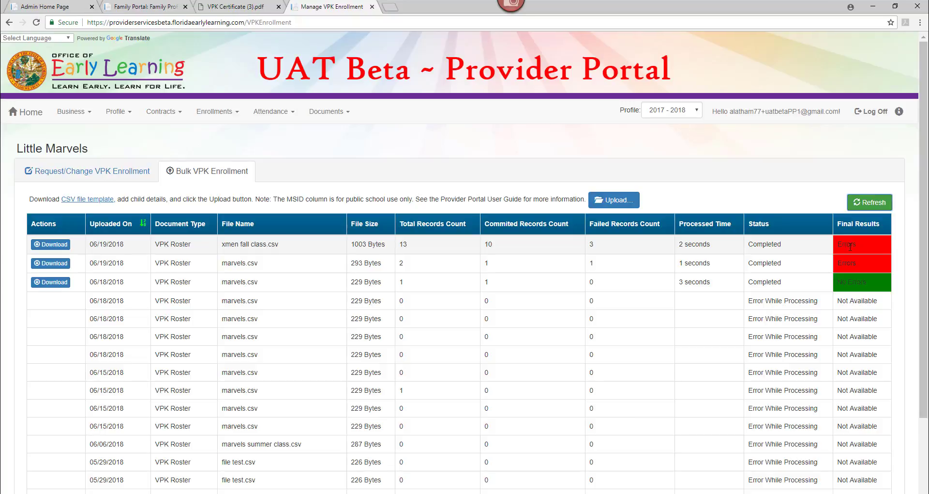
{"action": "left_click", "coordinate": [60, 244]}
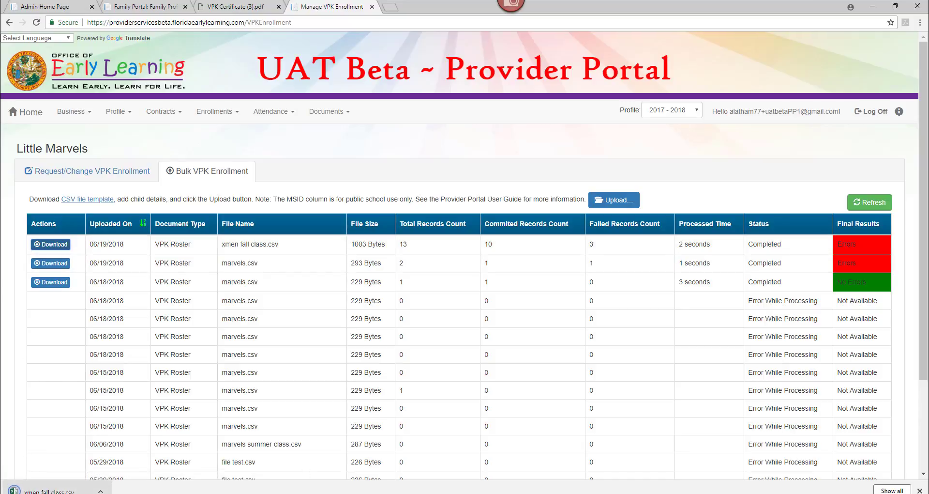
{"action": "left_click", "coordinate": [57, 492]}
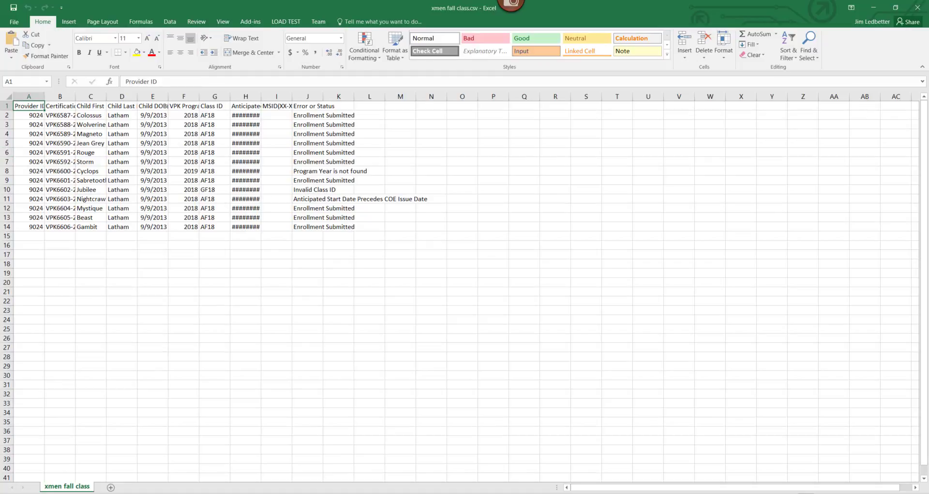
{"action": "scroll", "coordinate": [465, 286], "scroll_direction": "up", "scroll_amount": 5}
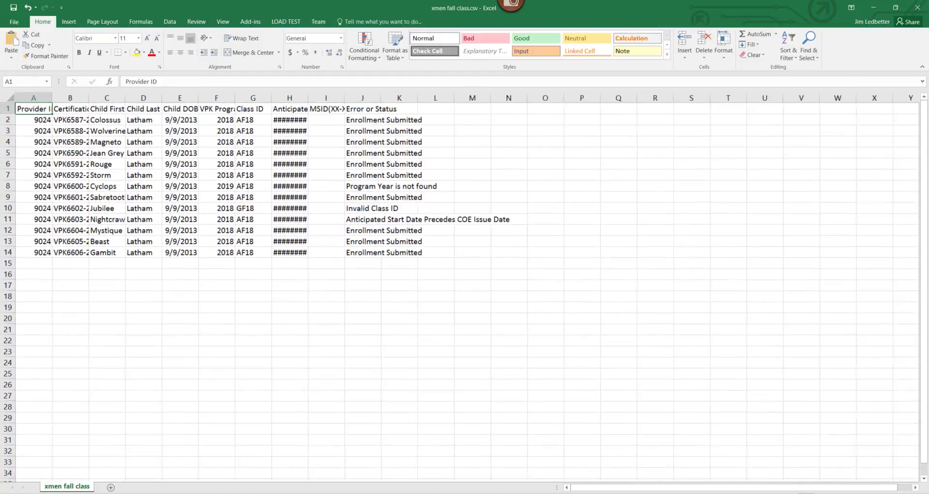
{"action": "scroll", "coordinate": [465, 286], "scroll_direction": "up", "scroll_amount": 1}
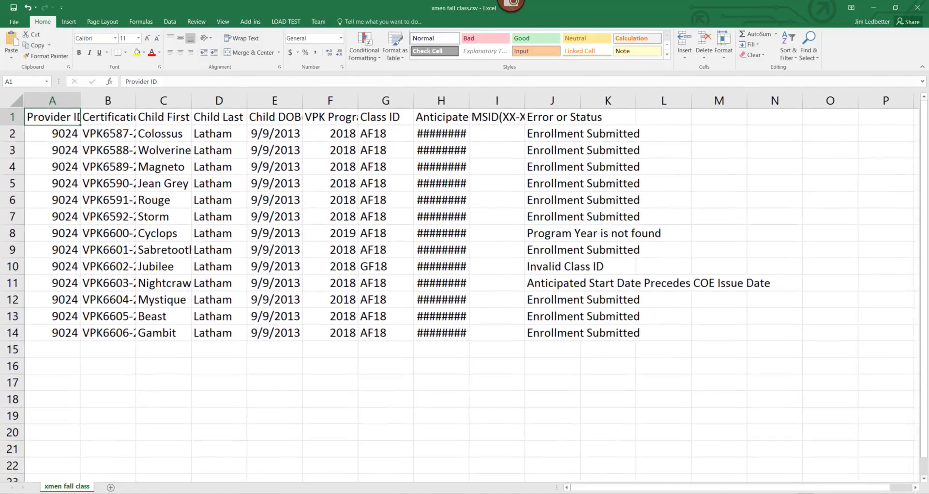
Step: Autofit every column of the downloaded results sheet so all entries, including the Error or Status column, can be read in full
{"action": "left_click", "coordinate": [12, 97]}
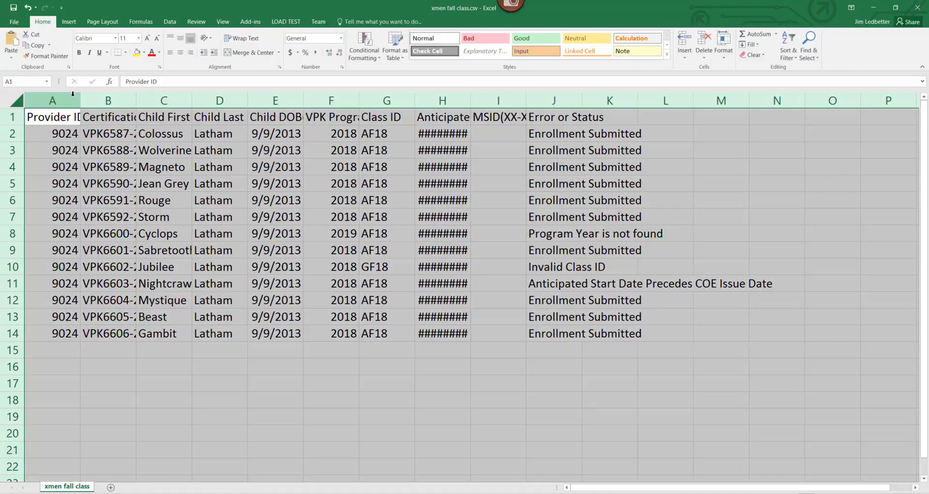
{"action": "double_click", "coordinate": [80, 101]}
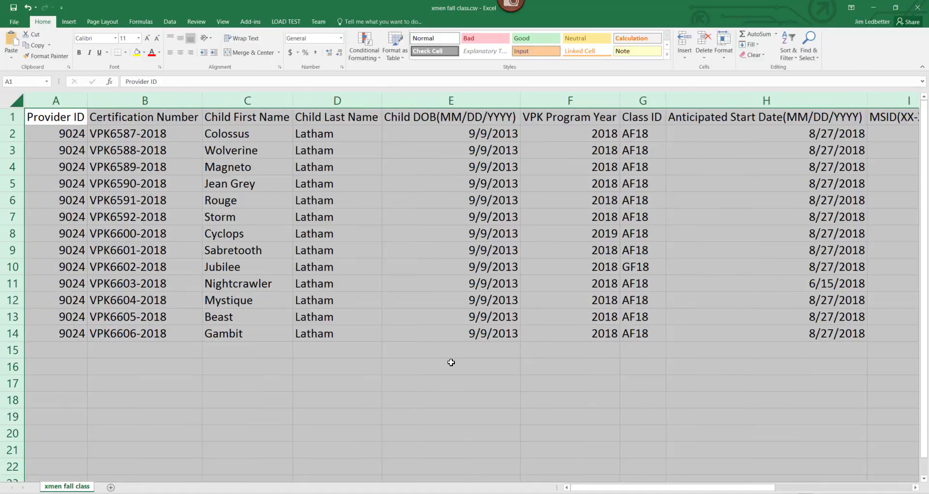
{"action": "scroll", "coordinate": [635, 490], "scroll_direction": "down", "scroll_amount": 3}
Step: Review the Error or Status entries, comparing row 8 with its program year, row 10 with its class ID and row 11 with its anticipated start date
{"action": "left_click", "coordinate": [780, 126]}
{"action": "left_click_drag", "start_coordinate": [780, 127], "coordinate": [781, 191]}
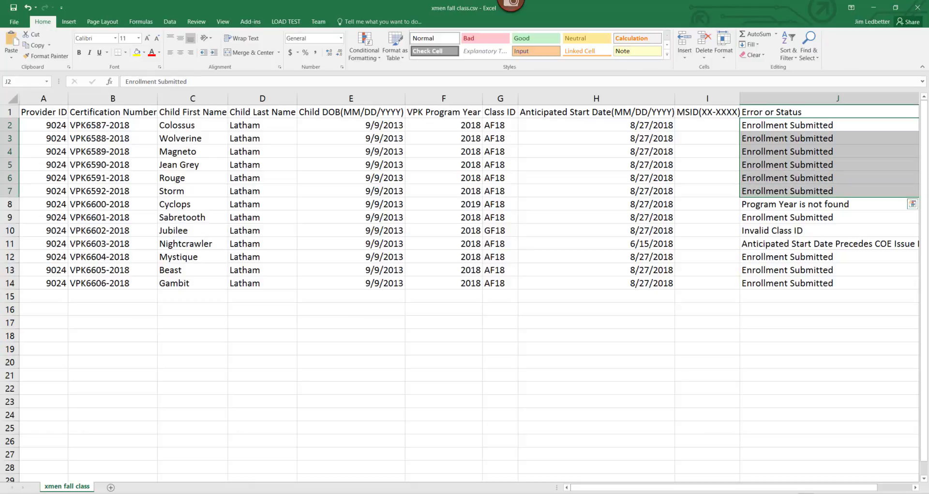
{"action": "left_click", "coordinate": [777, 205]}
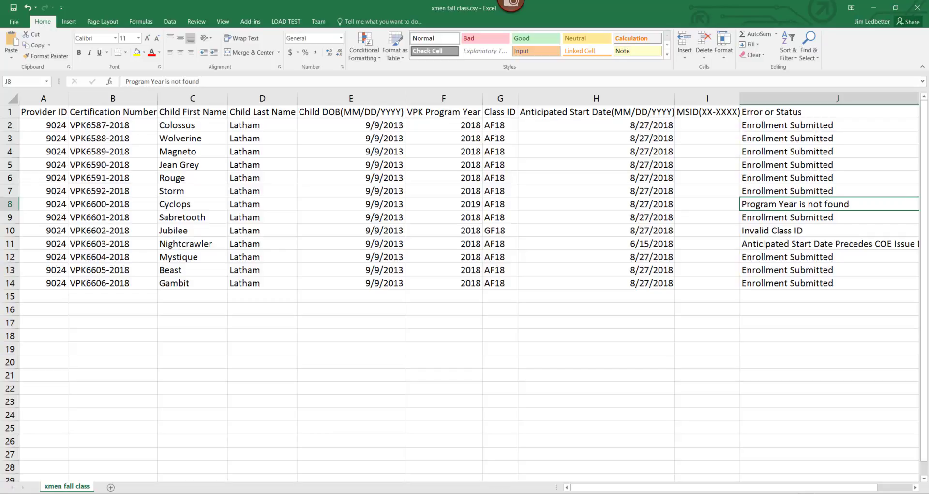
{"action": "left_click", "coordinate": [463, 204]}
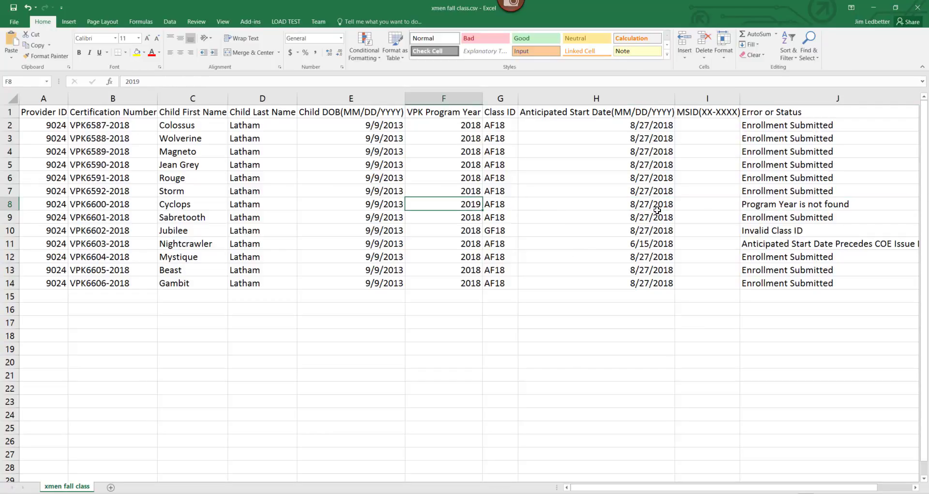
{"action": "left_click", "coordinate": [763, 205]}
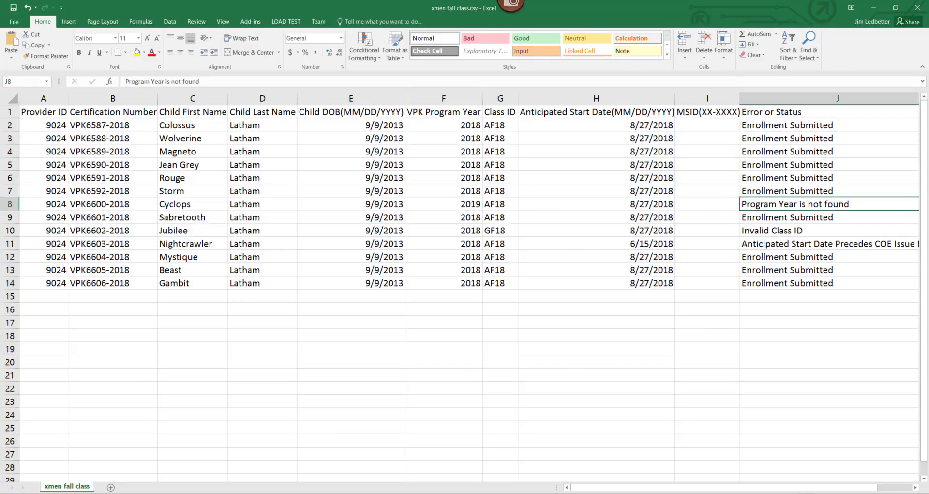
{"action": "left_click", "coordinate": [760, 231]}
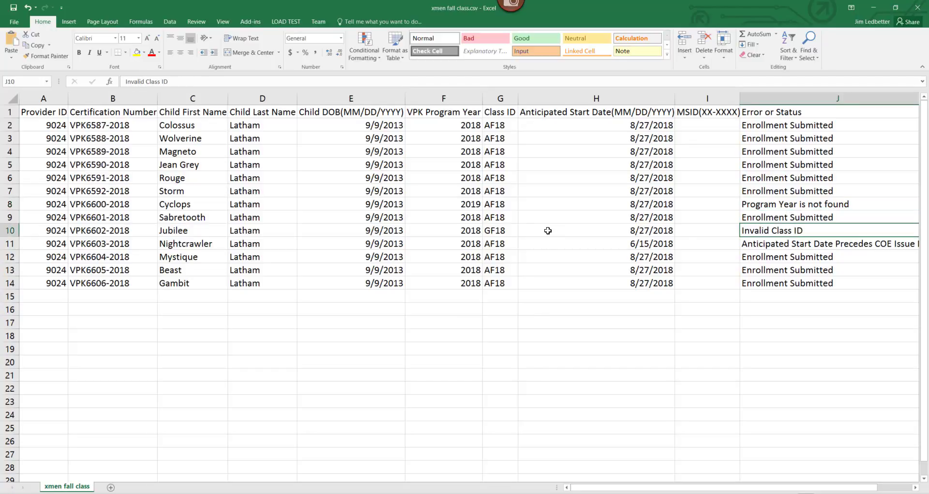
{"action": "left_click", "coordinate": [509, 231]}
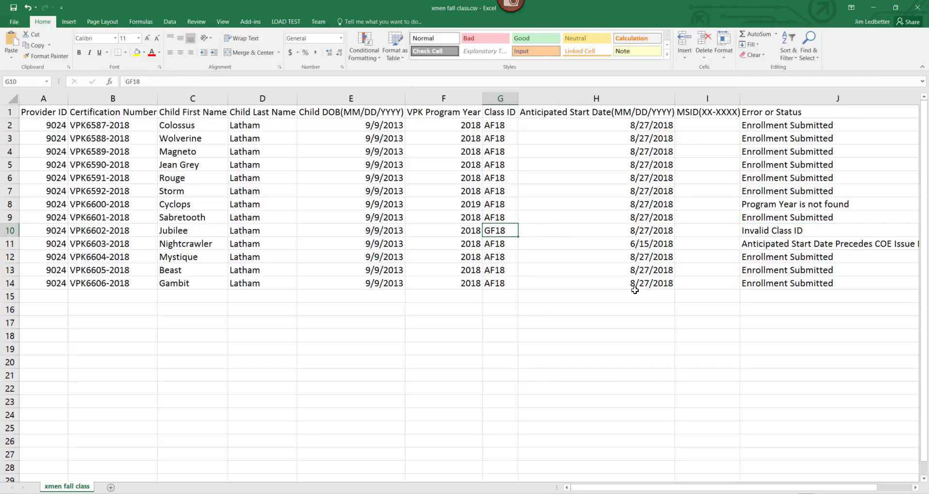
{"action": "left_click", "coordinate": [794, 236]}
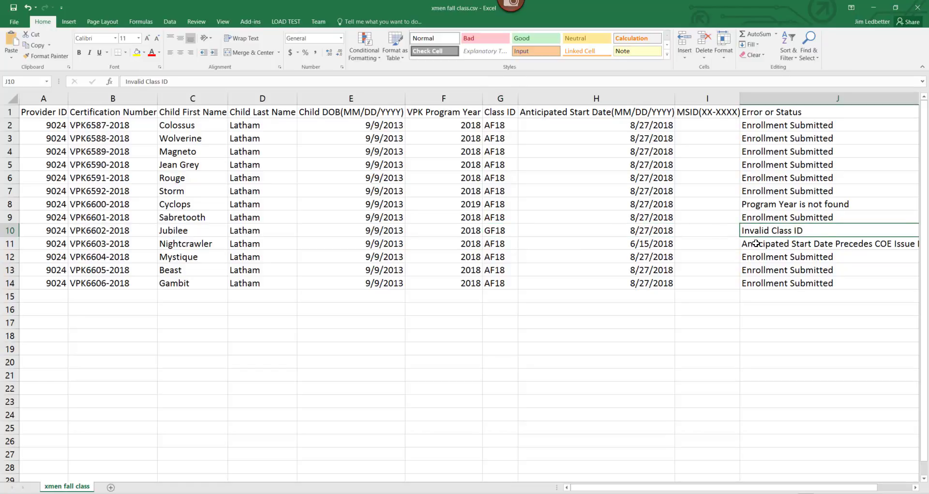
{"action": "left_click", "coordinate": [601, 244]}
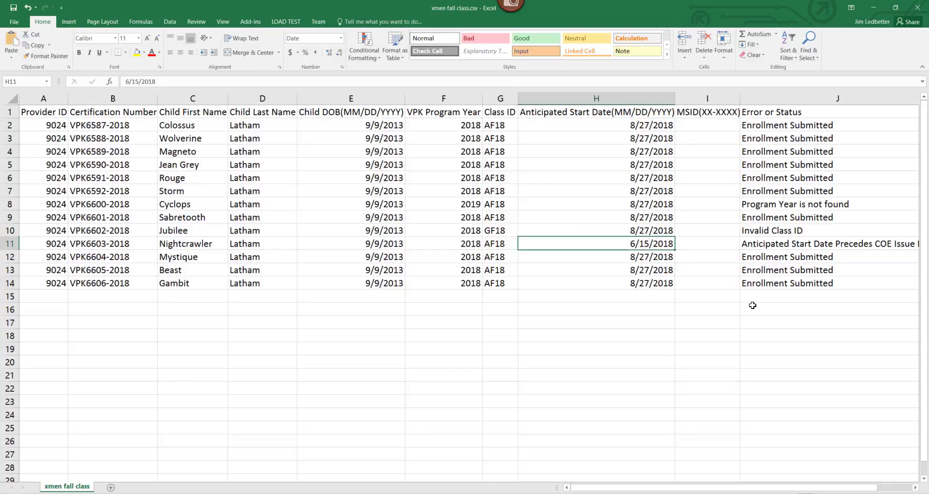
{"action": "left_click", "coordinate": [749, 245]}
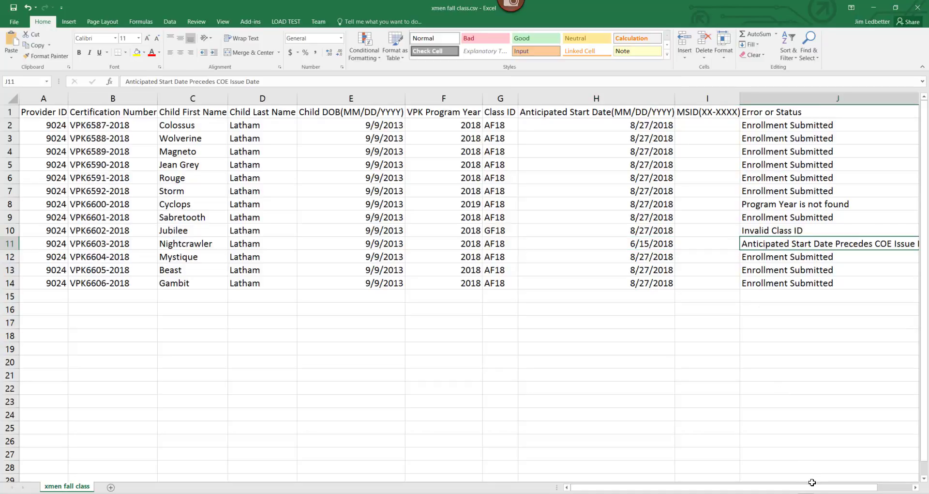
{"action": "left_click_drag", "start_coordinate": [808, 486], "coordinate": [843, 487]}
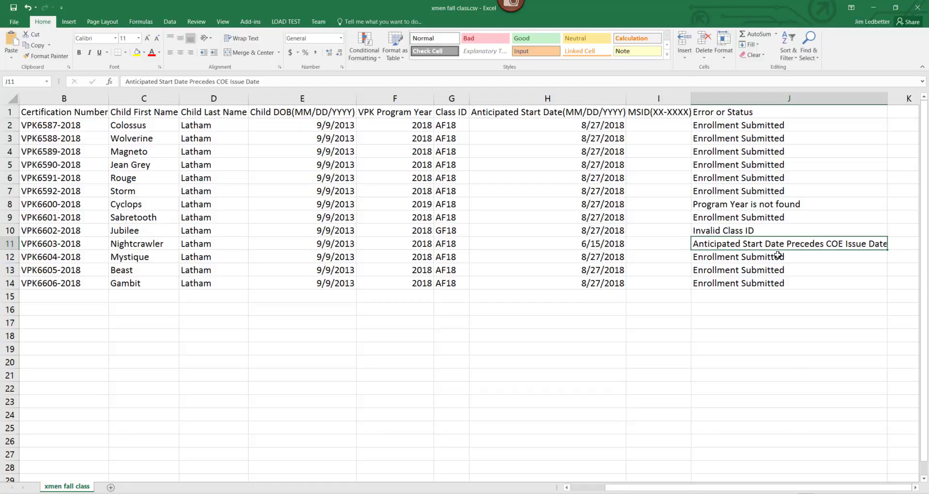
{"action": "left_click_drag", "start_coordinate": [776, 255], "coordinate": [773, 295]}
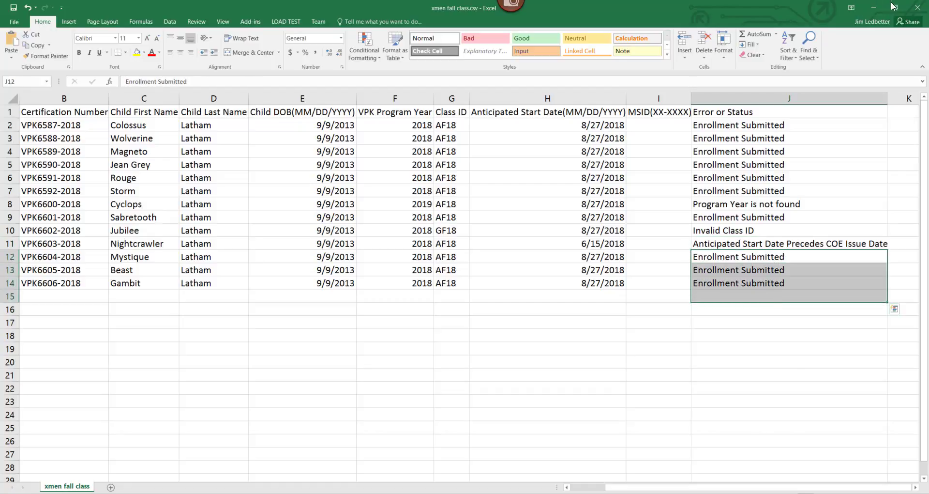
Step: Switch to the Provider Portal in Chrome, download the results for the marvels.csv uploaded 06/18/2018, and check its child's status in Excel
{"action": "left_click", "coordinate": [874, 7]}
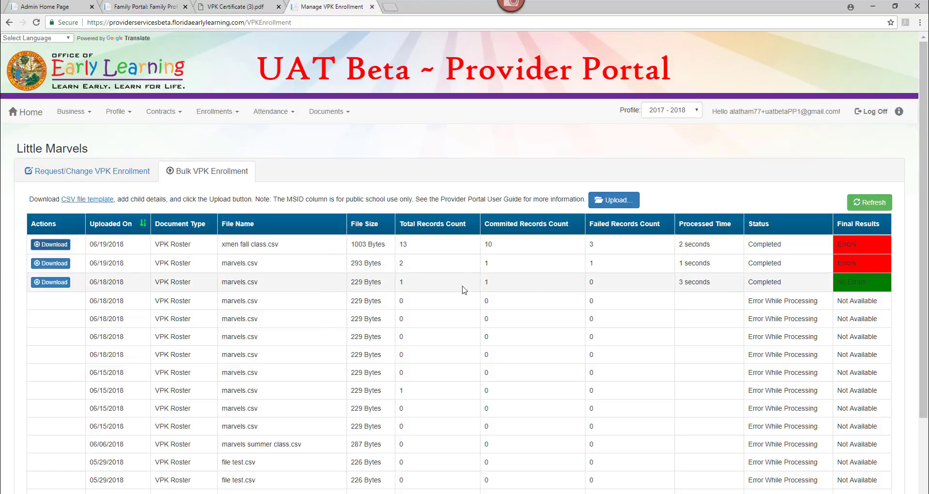
{"action": "left_click", "coordinate": [49, 285]}
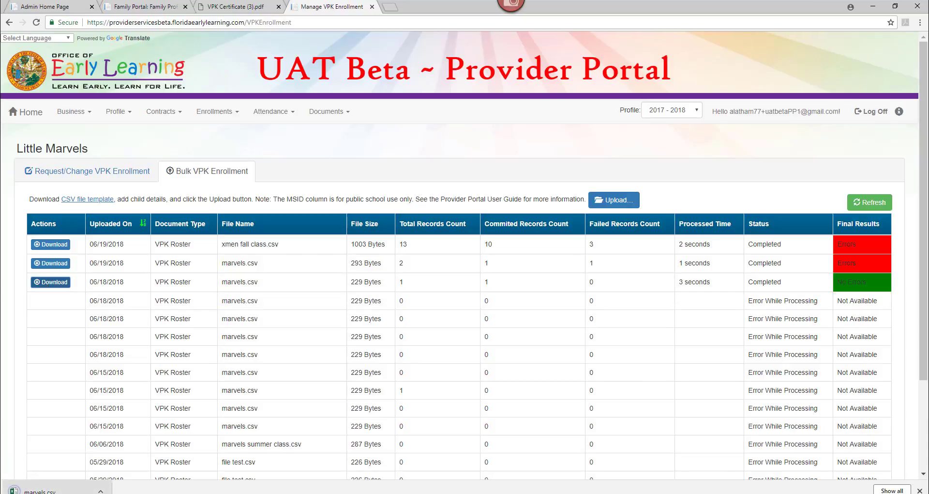
{"action": "left_click", "coordinate": [39, 489]}
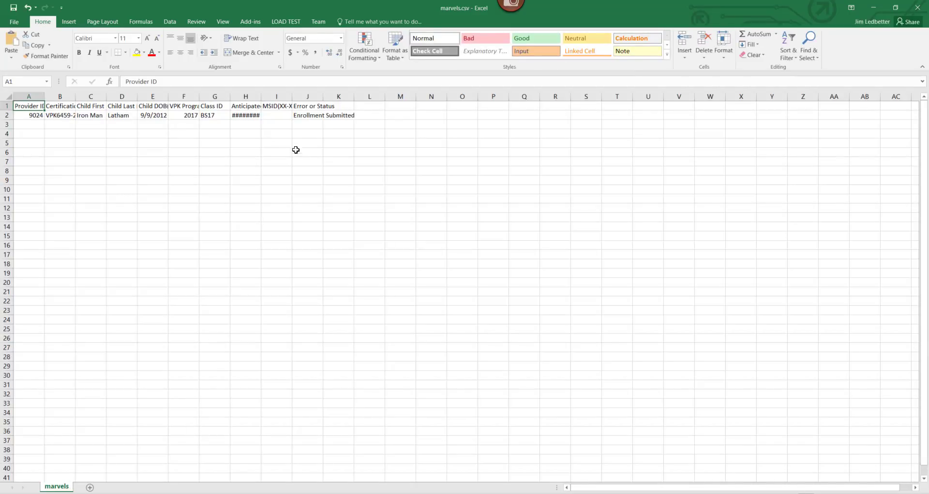
{"action": "left_click", "coordinate": [94, 117]}
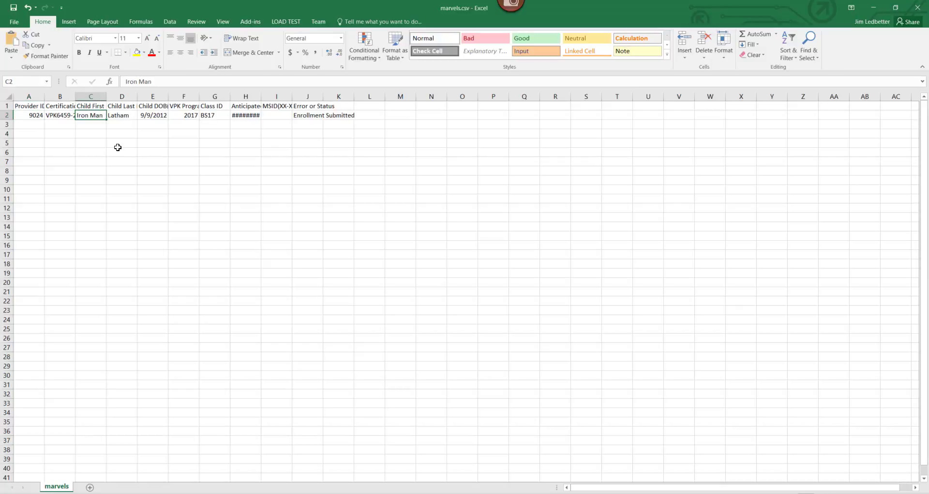
{"action": "left_click", "coordinate": [298, 114]}
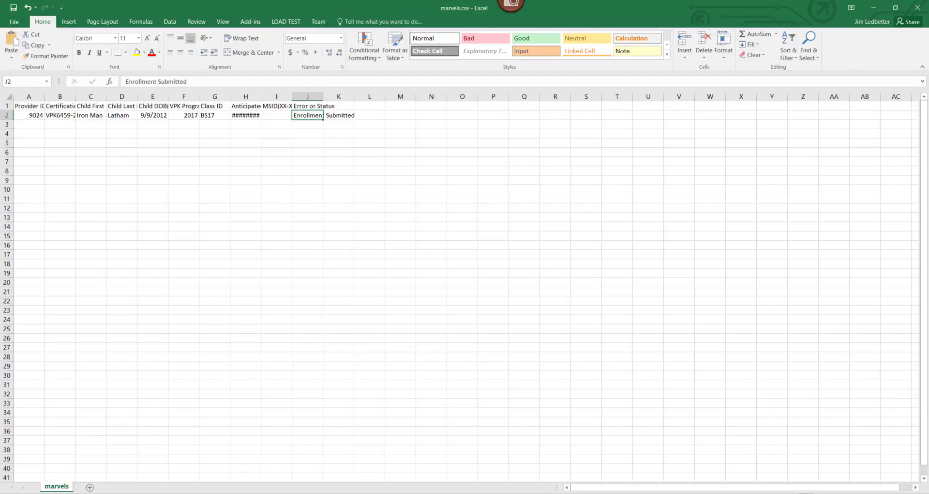
Step: Return to xmen fall class.csv and review its provider ID, certification number, program year, class ID, anticipated start date, MSID and status columns
{"action": "scroll", "coordinate": [460, 286], "scroll_direction": "up", "scroll_amount": 7}
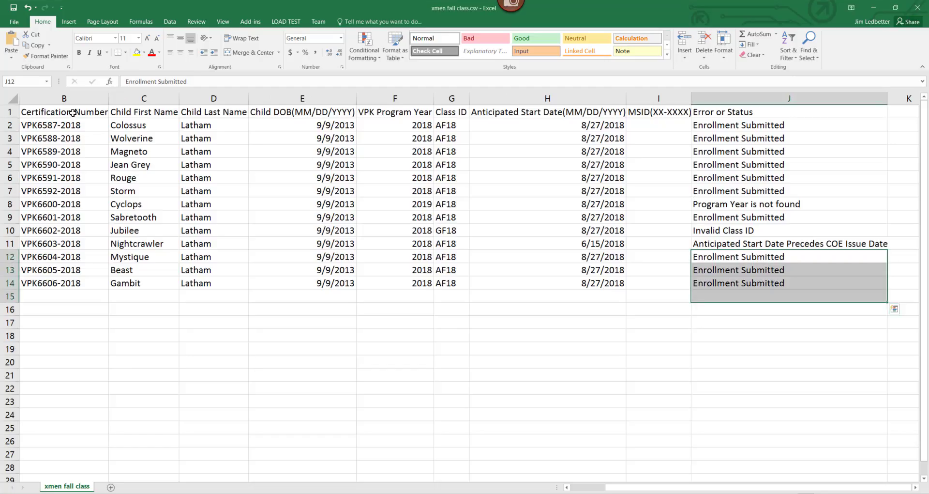
{"action": "left_click", "coordinate": [72, 111]}
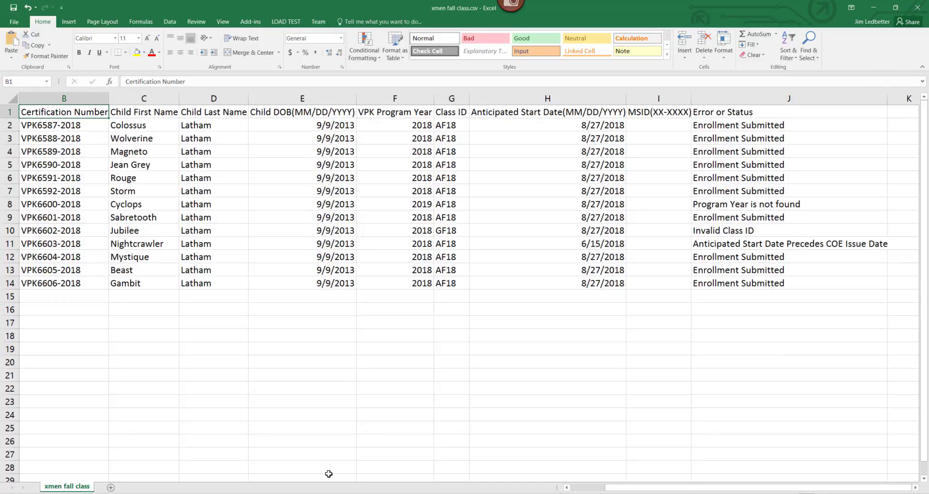
{"action": "left_click_drag", "start_coordinate": [721, 488], "coordinate": [620, 484]}
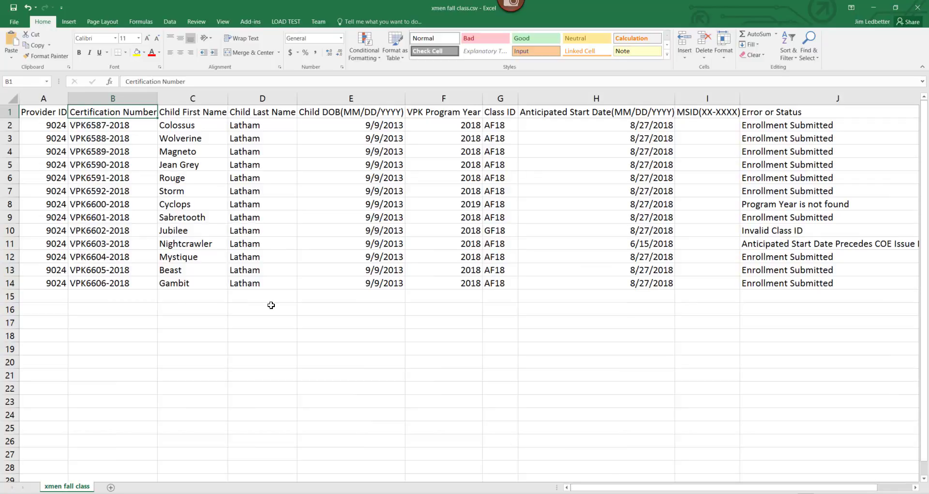
{"action": "left_click", "coordinate": [28, 125]}
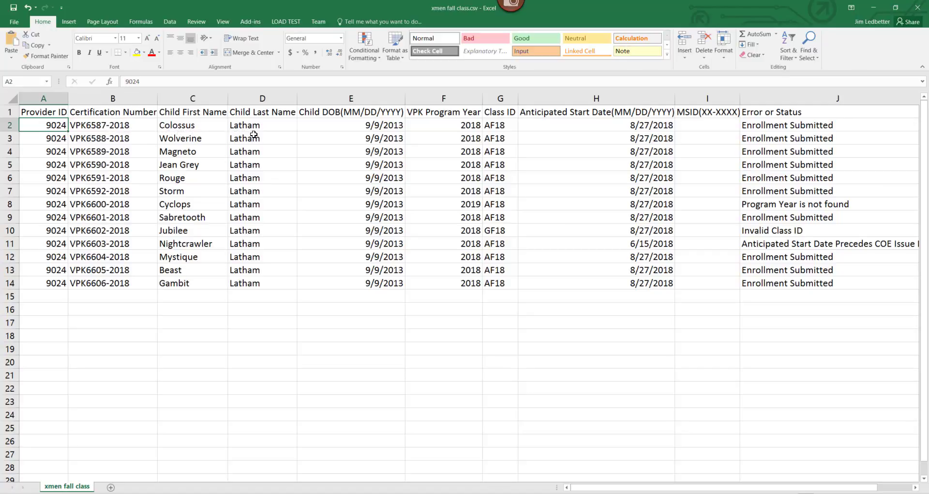
{"action": "left_click", "coordinate": [443, 126]}
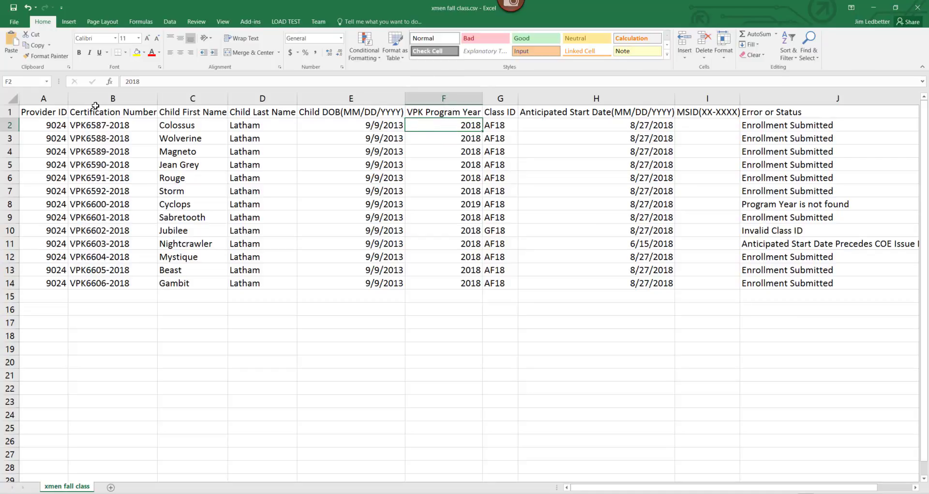
{"action": "left_click", "coordinate": [114, 125]}
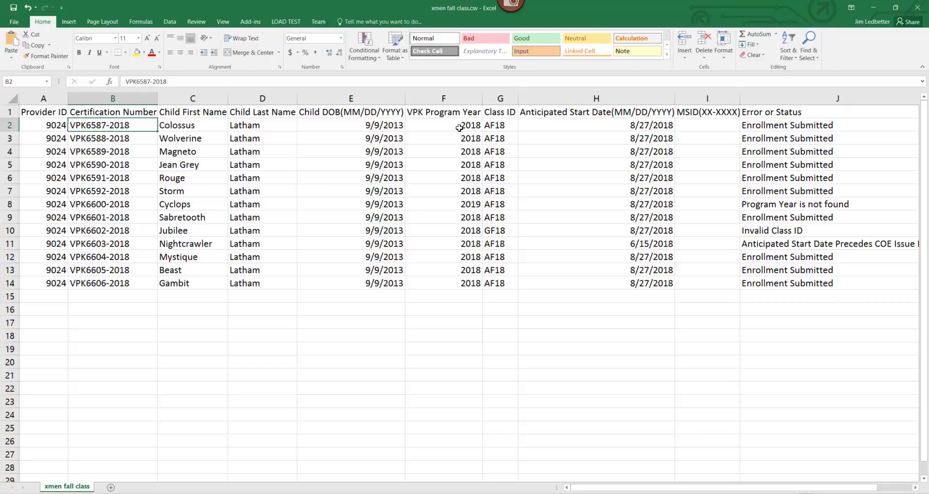
{"action": "left_click", "coordinate": [509, 125]}
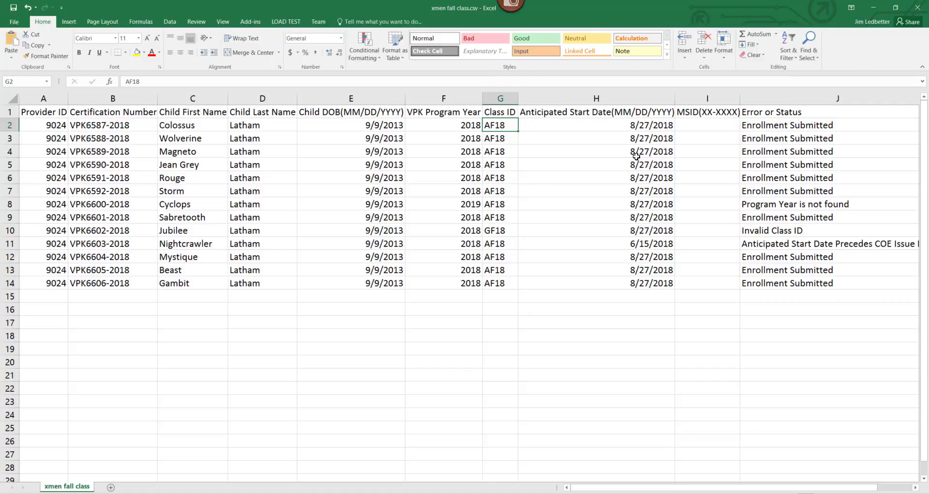
{"action": "left_click", "coordinate": [559, 127]}
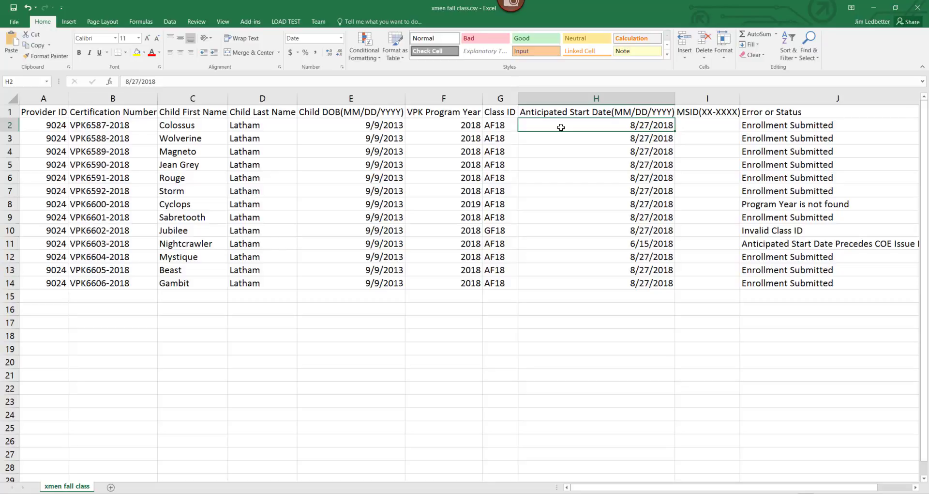
{"action": "left_click", "coordinate": [703, 120]}
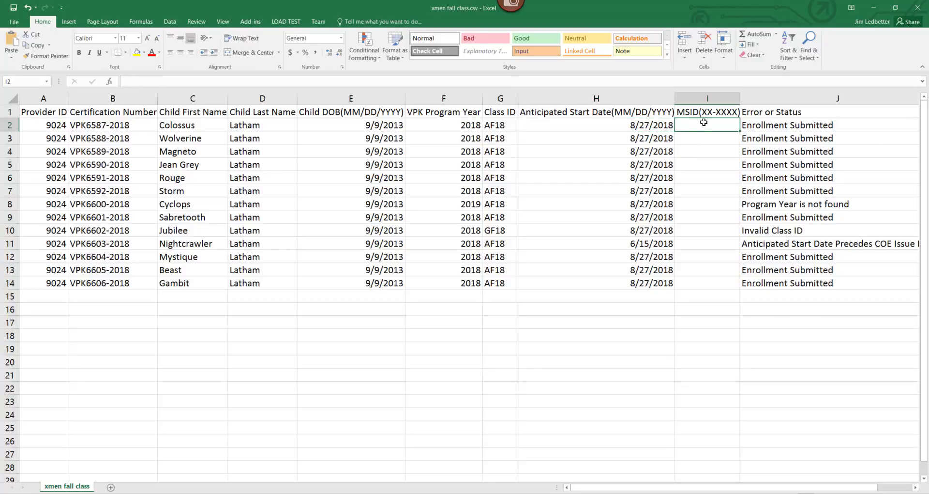
{"action": "left_click", "coordinate": [761, 132]}
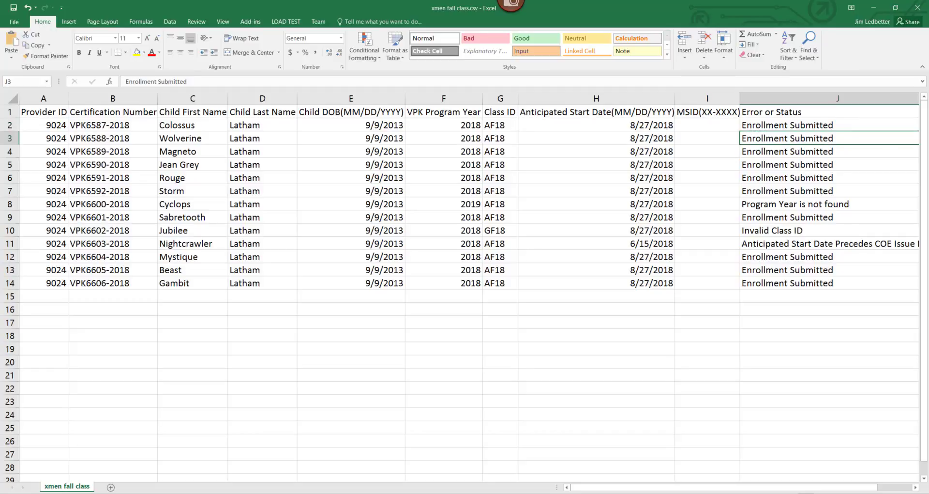
Step: Leave xmen fall class.csv open without saving, switch to the Provider Portal in Chrome, and open Request/Change VPK Enrollment
{"action": "left_click", "coordinate": [917, 8]}
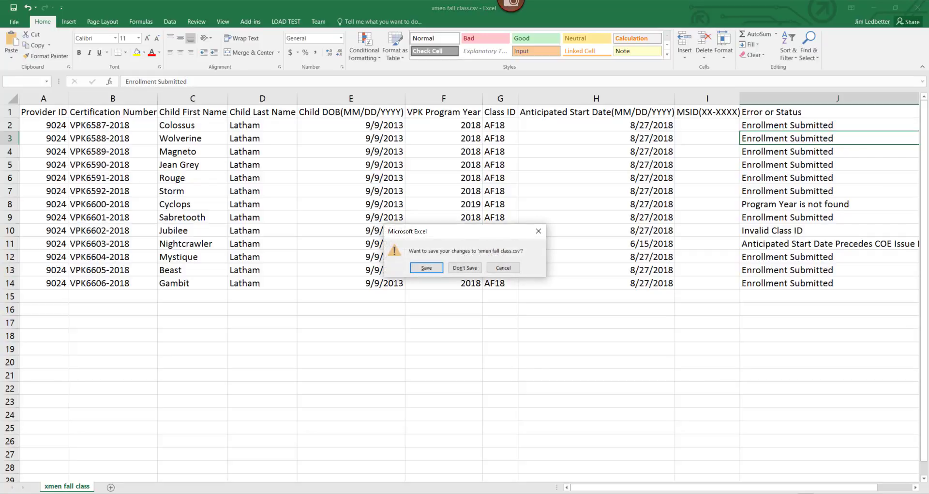
{"action": "left_click", "coordinate": [538, 232]}
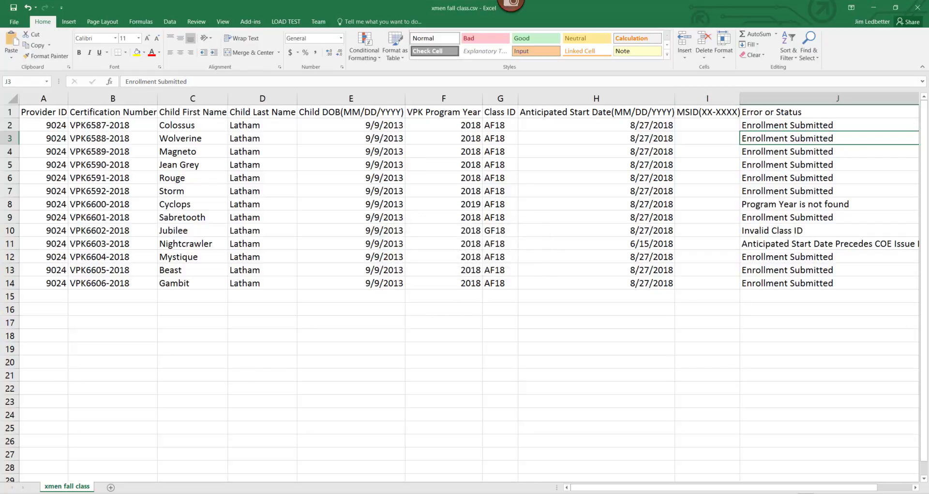
{"action": "left_click", "coordinate": [877, 10]}
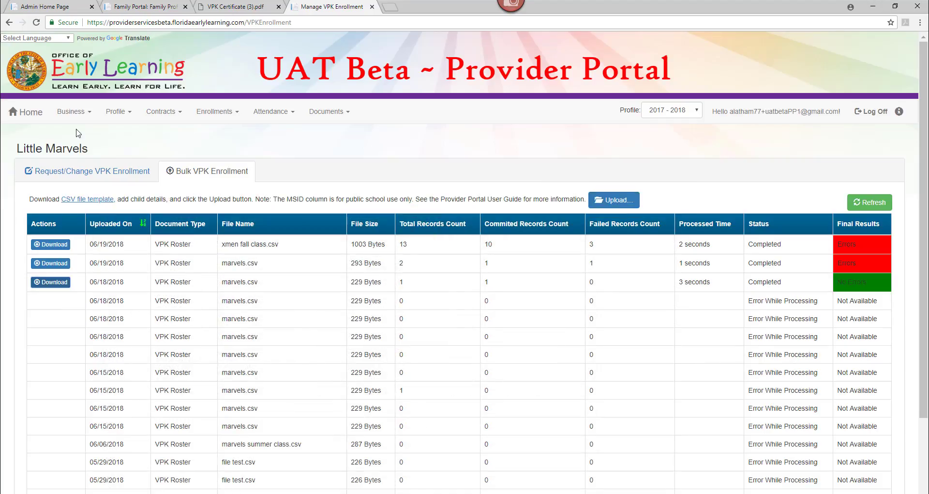
{"action": "left_click", "coordinate": [75, 173]}
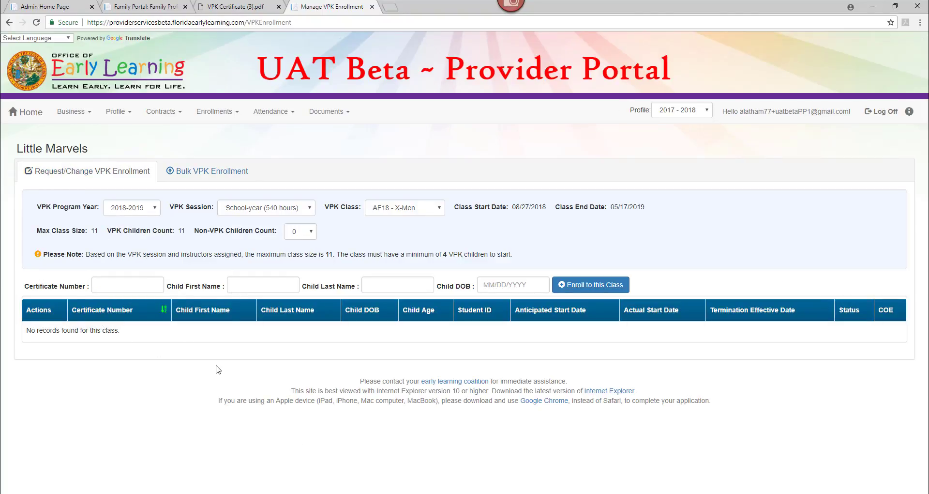
Step: Reload the enrollment page and list the children for program year 2018-2019, session School-year (540 hours), class AF18 - X-Men
{"action": "left_click", "coordinate": [36, 23]}
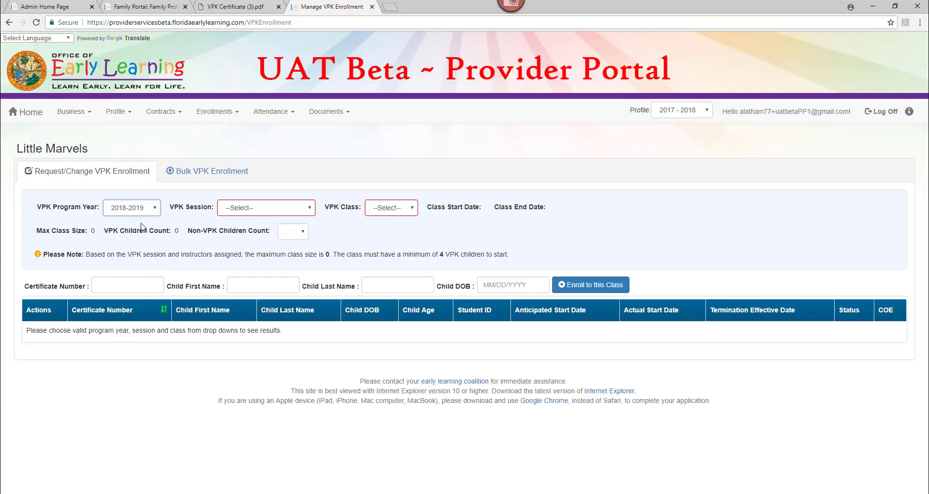
{"action": "left_click", "coordinate": [231, 212]}
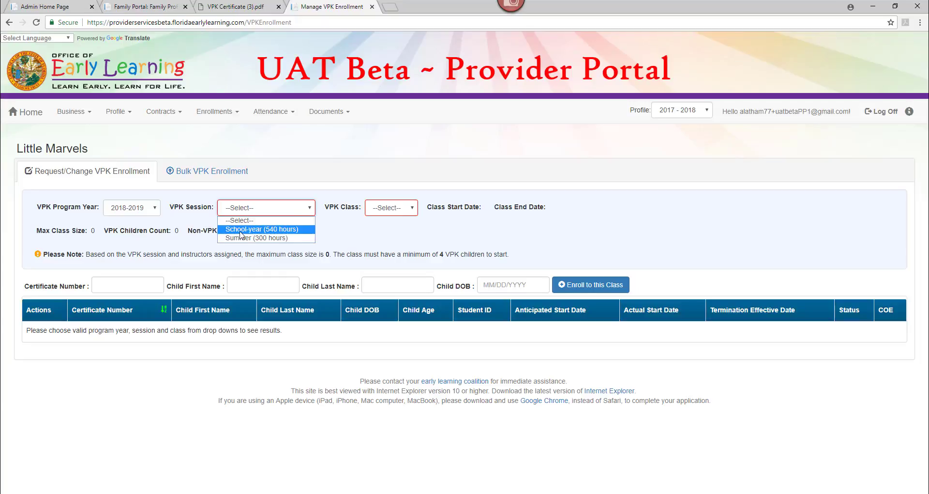
{"action": "left_click", "coordinate": [241, 232]}
{"action": "left_click", "coordinate": [426, 208]}
{"action": "left_click", "coordinate": [413, 230]}
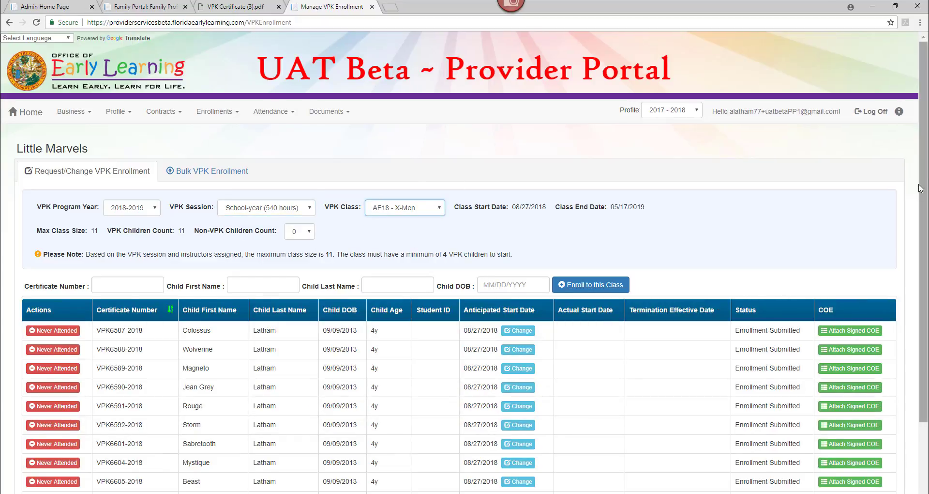
Step: Check the AF18 - X-Men class list and the bulk upload results, then select class CF18 - X-Mansion for enrollment
{"action": "left_click_drag", "start_coordinate": [923, 203], "coordinate": [923, 276]}
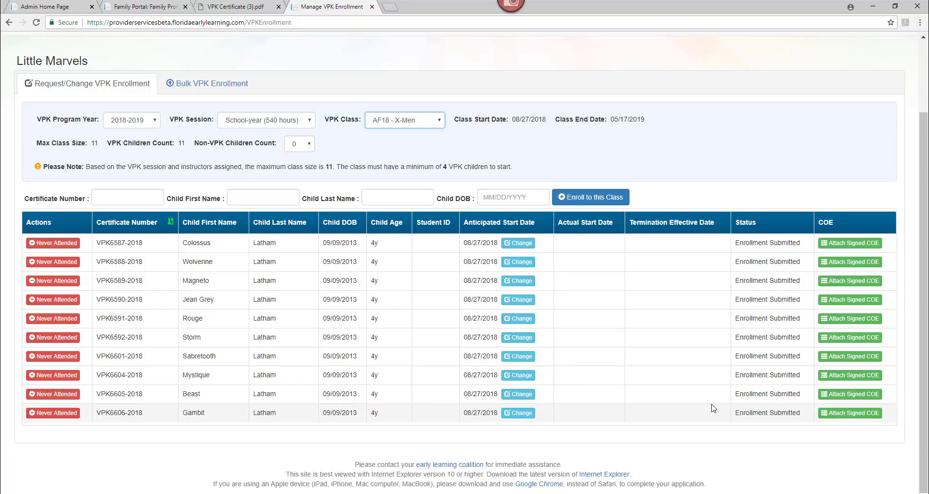
{"action": "left_click", "coordinate": [234, 88]}
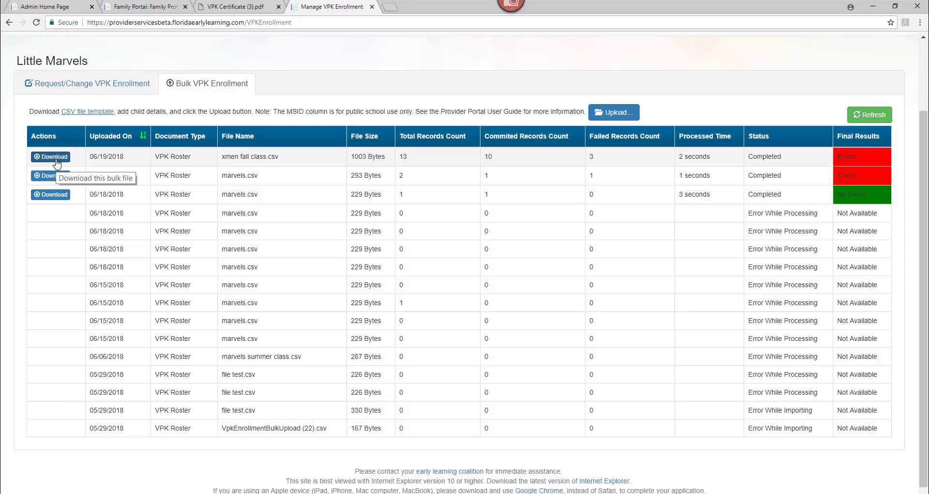
{"action": "left_click", "coordinate": [77, 83]}
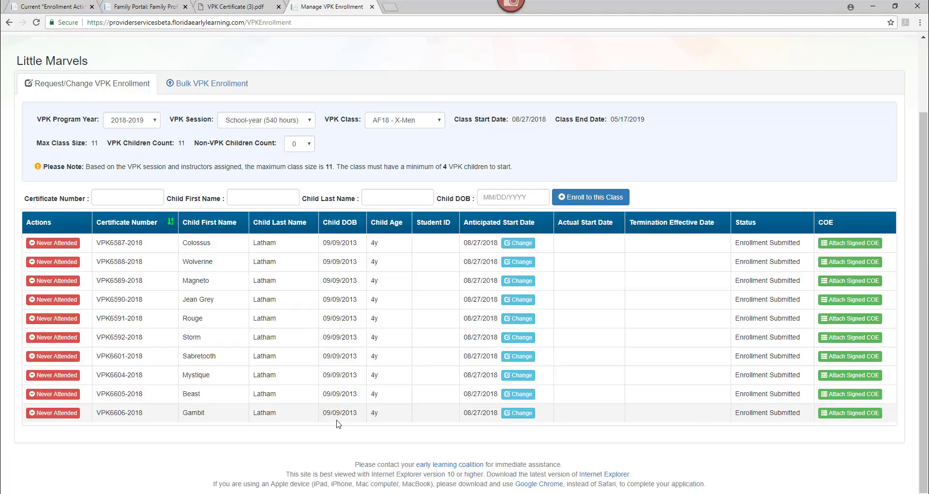
{"action": "left_click", "coordinate": [419, 125]}
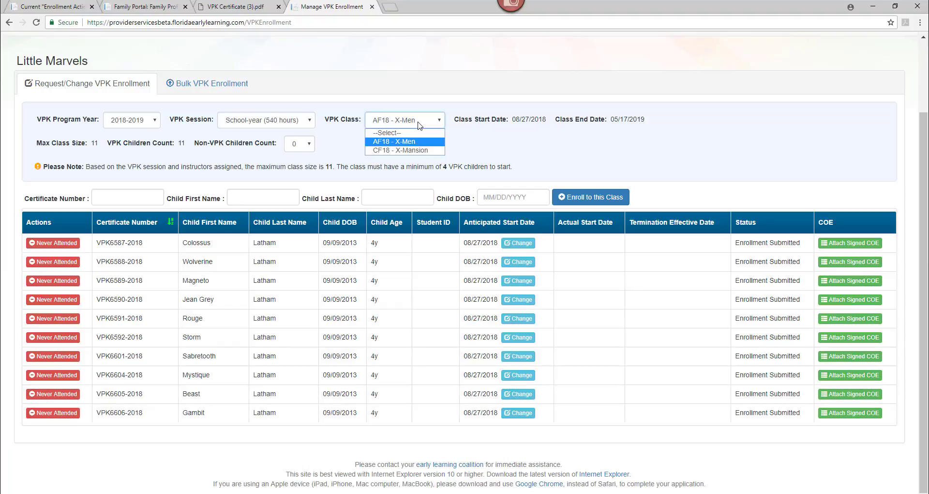
{"action": "left_click", "coordinate": [421, 150]}
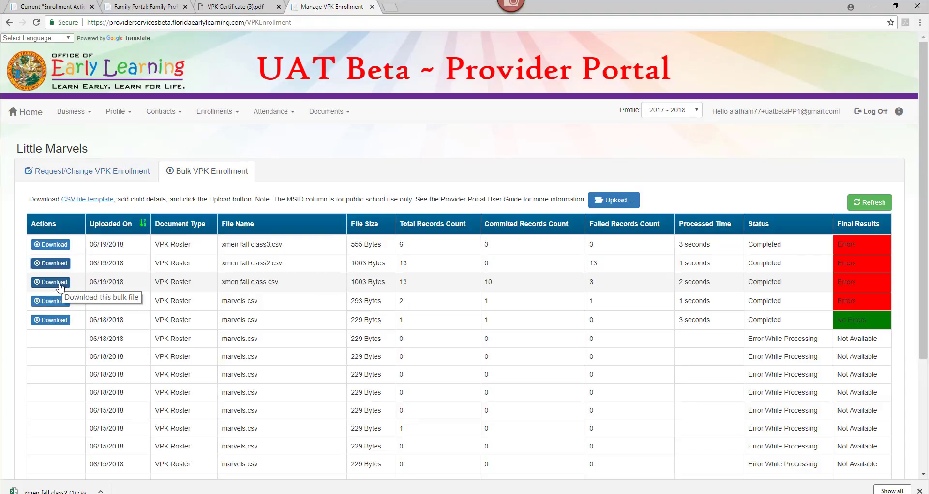
Step: Download the results of xmen fall class.csv uploaded 06/19/2018, open them in Excel, and review the Error or Status column
{"action": "left_click", "coordinate": [54, 282]}
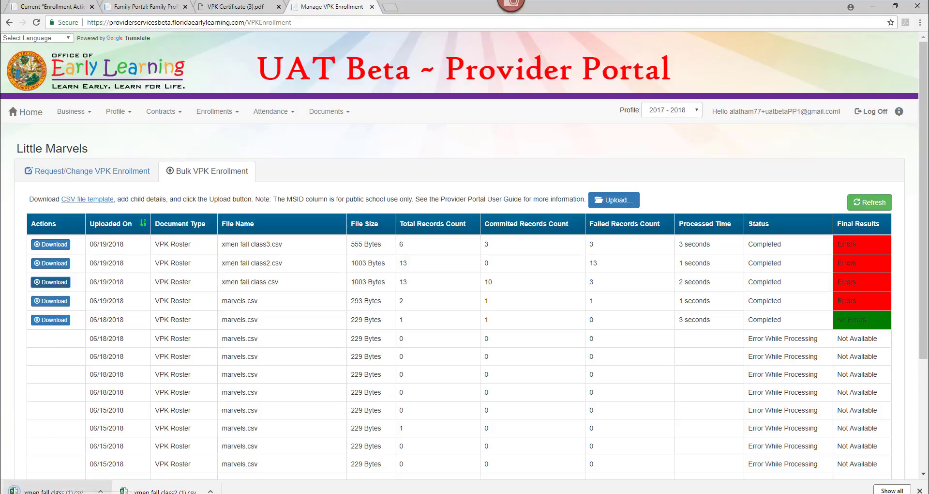
{"action": "left_click", "coordinate": [58, 490]}
{"action": "left_click_drag", "start_coordinate": [644, 487], "coordinate": [702, 481]}
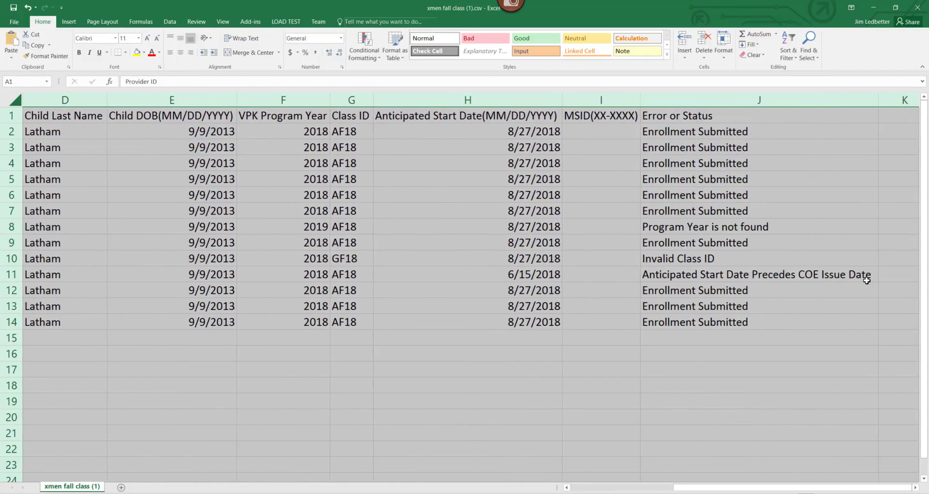
{"action": "left_click", "coordinate": [813, 227]}
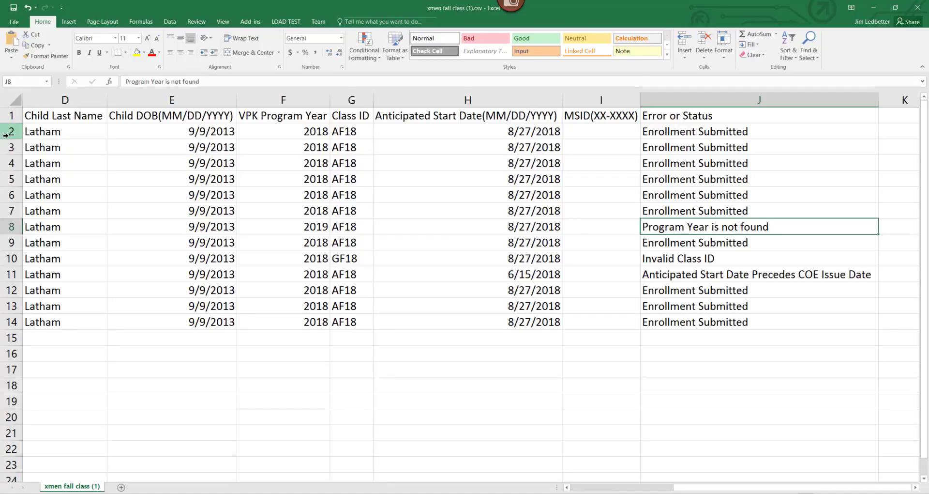
Step: Delete every row whose status is Enrollment Submitted, keeping only the header and the rows with errors
{"action": "left_click_drag", "start_coordinate": [6, 135], "coordinate": [9, 209]}
{"action": "right_click", "coordinate": [8, 178]}
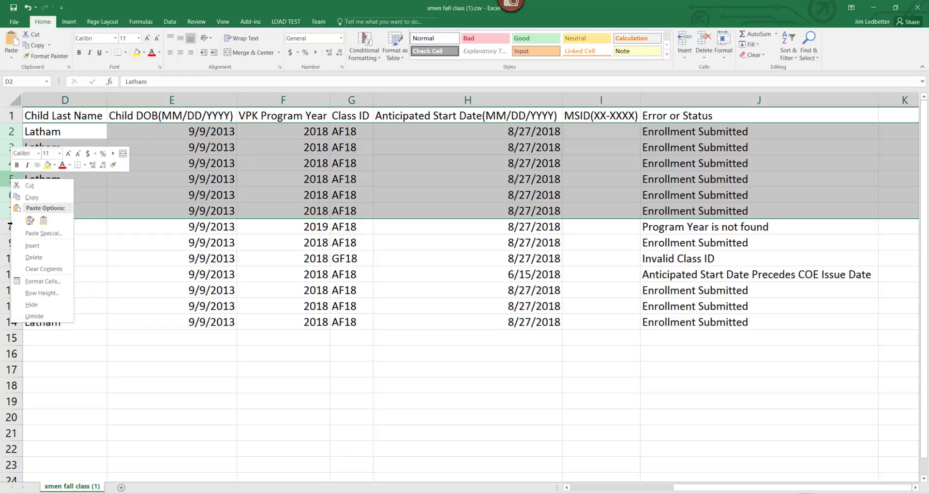
{"action": "left_click", "coordinate": [34, 259]}
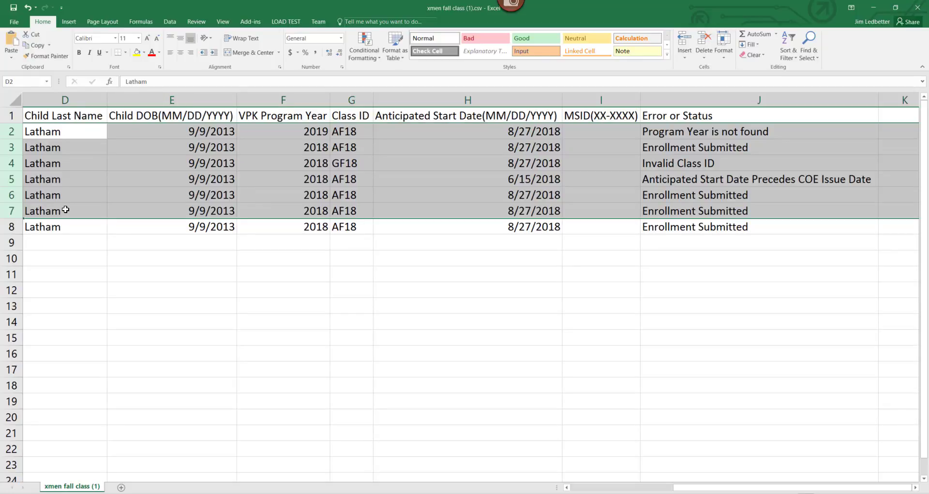
{"action": "left_click", "coordinate": [2, 146]}
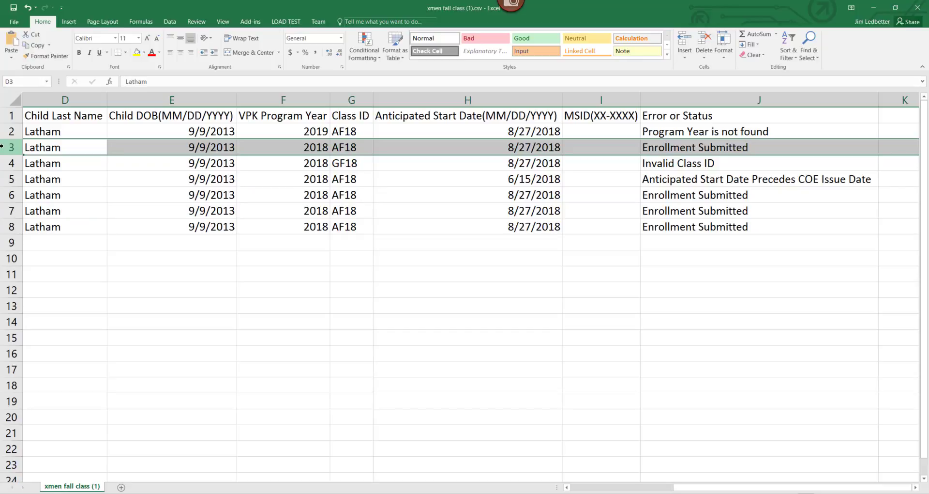
{"action": "right_click", "coordinate": [2, 146]}
{"action": "left_click", "coordinate": [31, 284]}
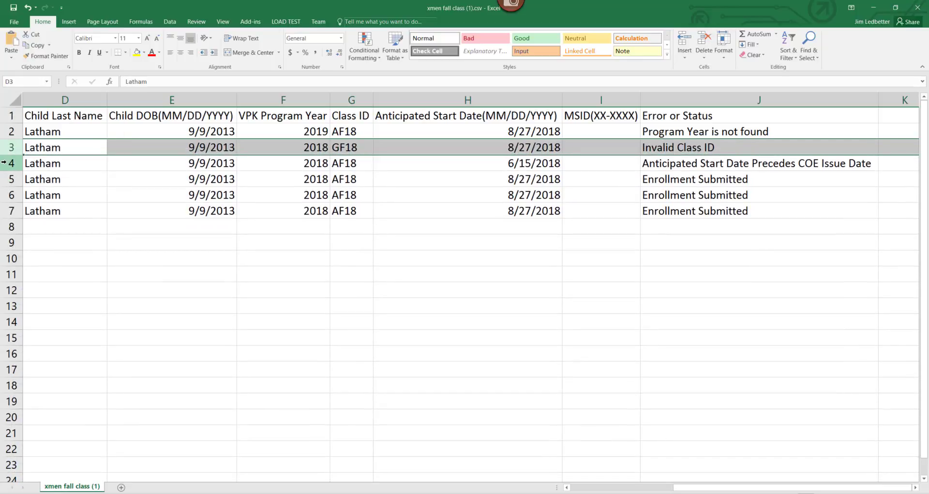
{"action": "left_click_drag", "start_coordinate": [4, 174], "coordinate": [9, 201]}
{"action": "right_click", "coordinate": [8, 202]}
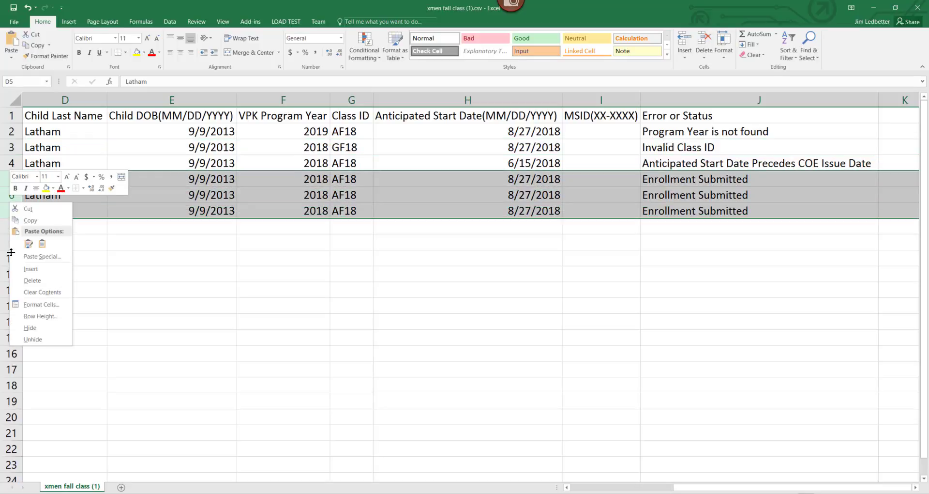
{"action": "left_click", "coordinate": [44, 281]}
Step: Correct the failed records with program year 2018 in F2, class ID AF18 in G3, and anticipated start date 8/27/2018 in H4
{"action": "left_click_drag", "start_coordinate": [683, 488], "coordinate": [641, 487]}
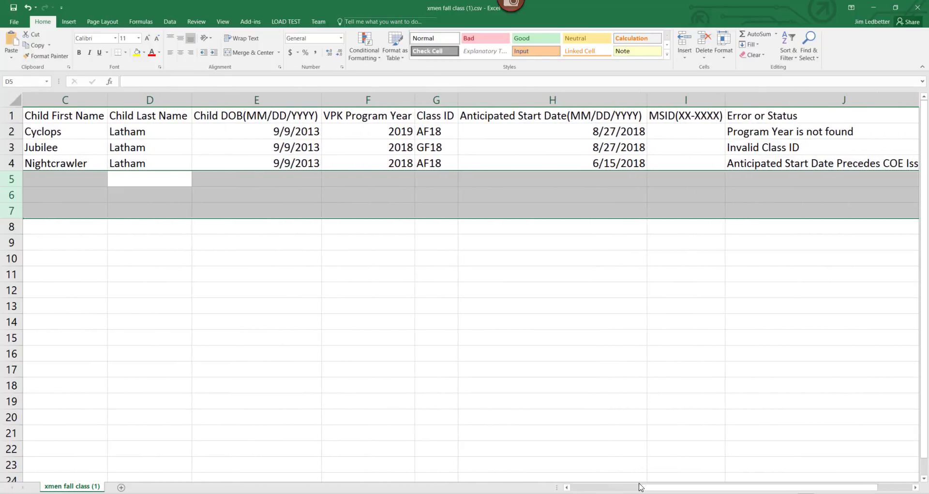
{"action": "left_click", "coordinate": [380, 133]}
{"action": "type", "text": "2018"}
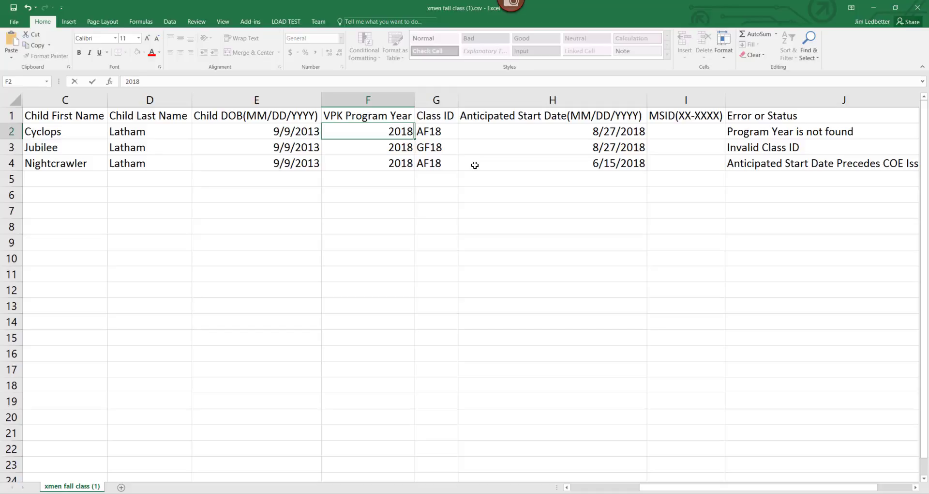
{"action": "left_click", "coordinate": [438, 149]}
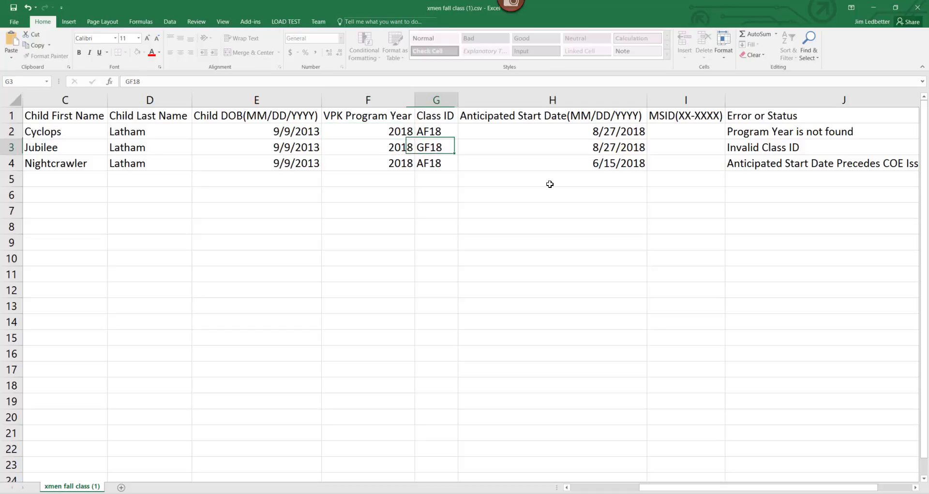
{"action": "type", "text": "AF18"}
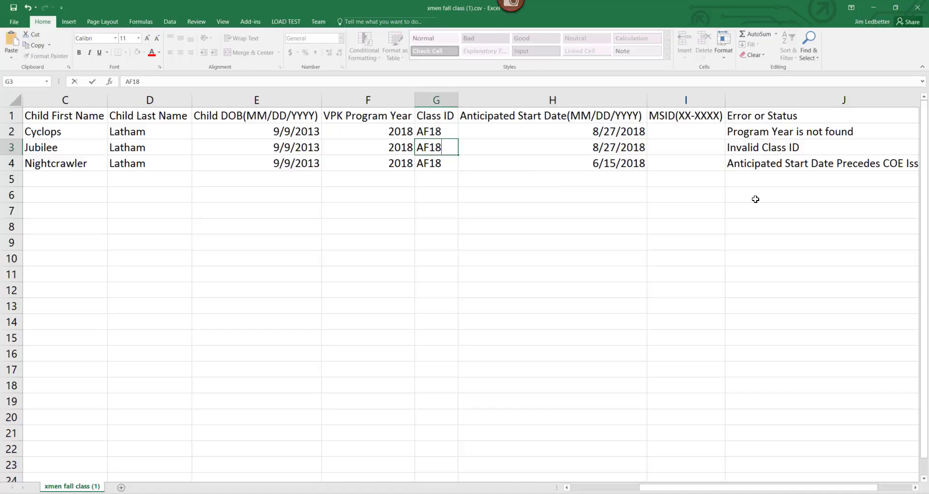
{"action": "left_click", "coordinate": [604, 160]}
{"action": "type", "text": "8/"}
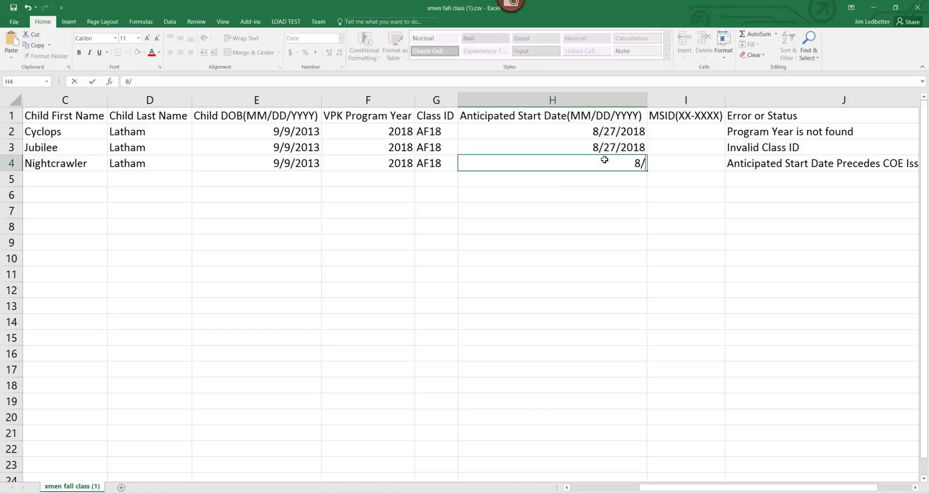
{"action": "type", "text": "27/2018"}
Step: Delete the entire Error or Status column from the sheet and check the remaining columns
{"action": "left_click", "coordinate": [747, 95]}
{"action": "right_click", "coordinate": [748, 99]}
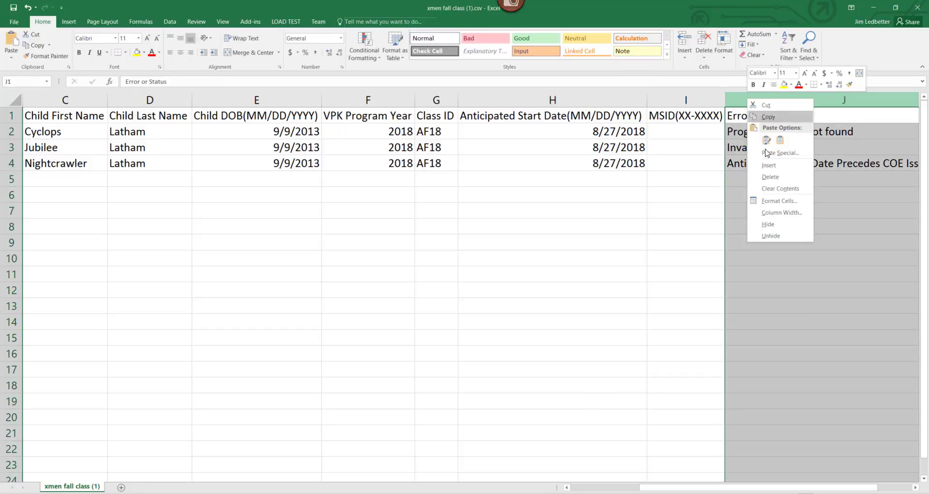
{"action": "left_click", "coordinate": [771, 176]}
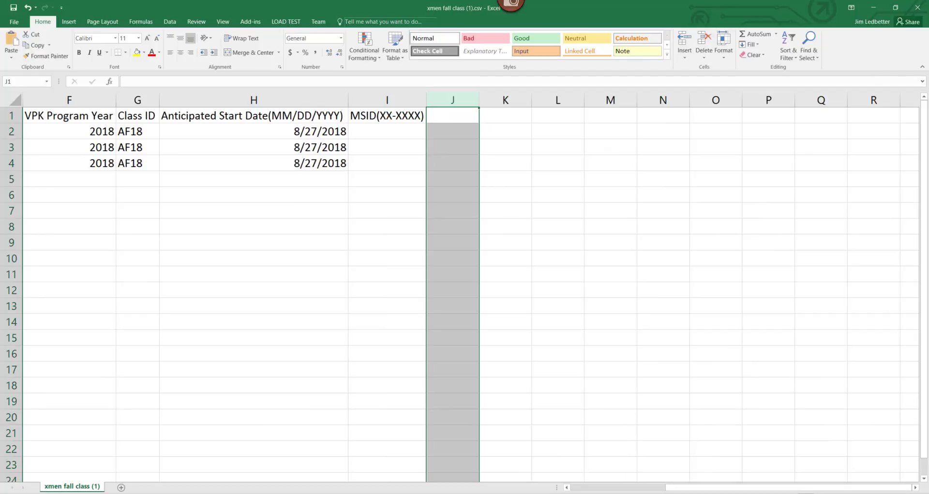
{"action": "left_click_drag", "start_coordinate": [703, 489], "coordinate": [601, 490]}
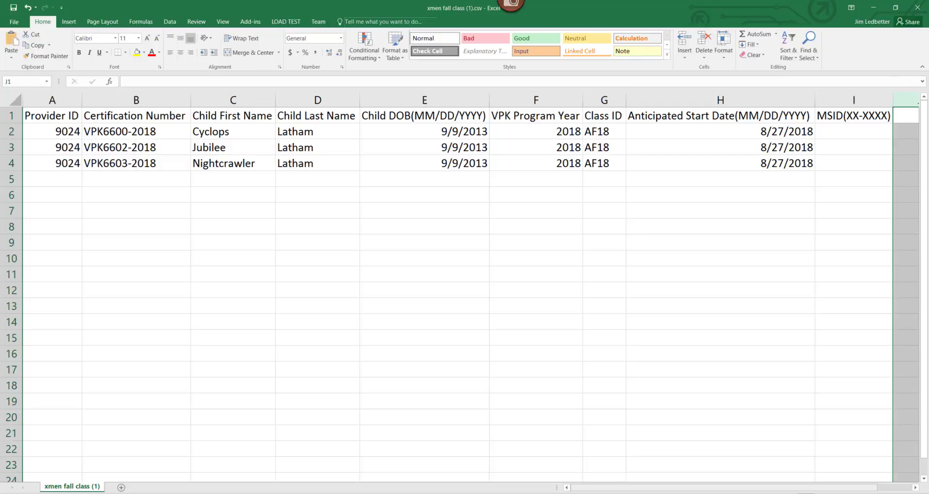
Step: Change the class ID to CF18 for the children in rows 3 and 4
{"action": "left_click", "coordinate": [596, 150]}
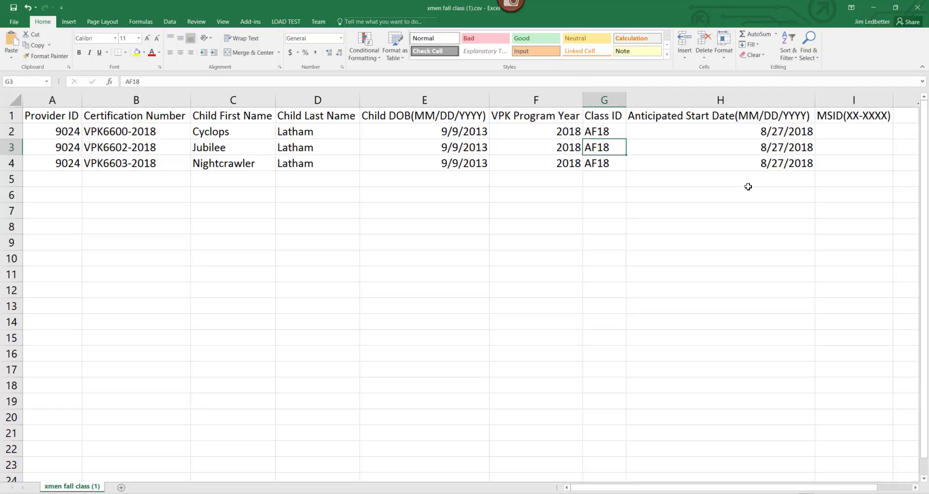
{"action": "type", "text": "CF"}
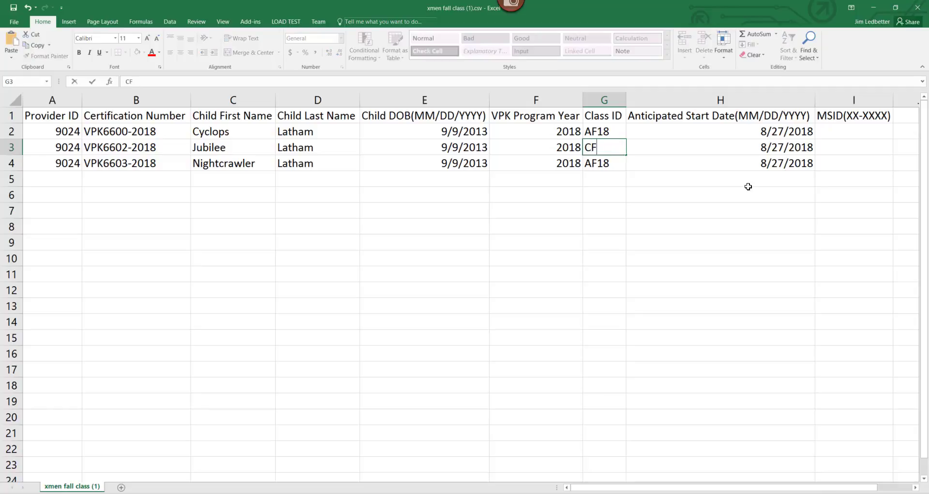
{"action": "type", "text": "2"}
{"action": "key", "text": "BackSpace"}
{"action": "type", "text": "18"}
{"action": "key", "text": "Return"}
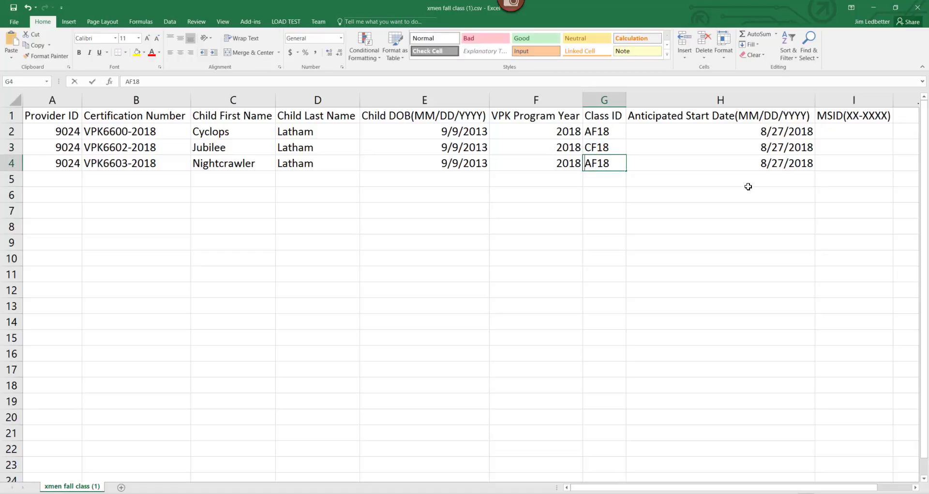
{"action": "type", "text": "CF18"}
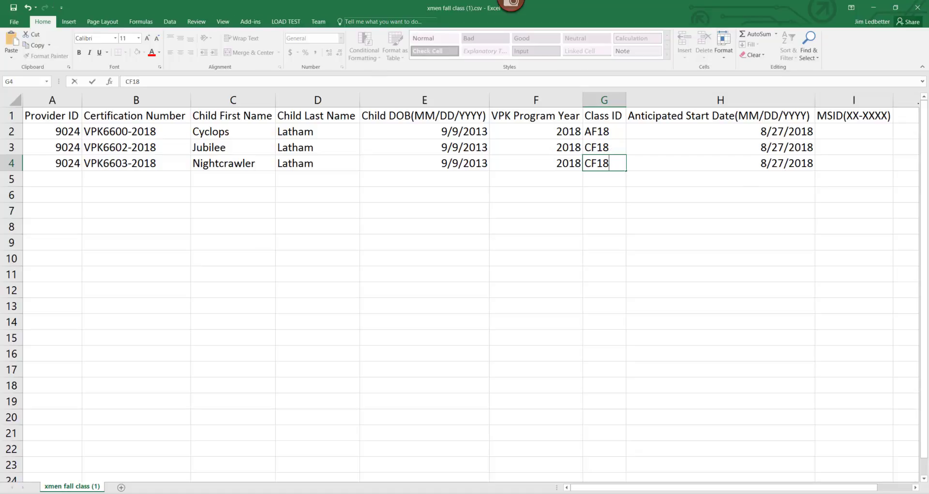
Step: Save the corrected sheet to the Desktop as xmen fall class4.csv, keeping the comma-delimited CSV format
{"action": "left_click", "coordinate": [11, 26]}
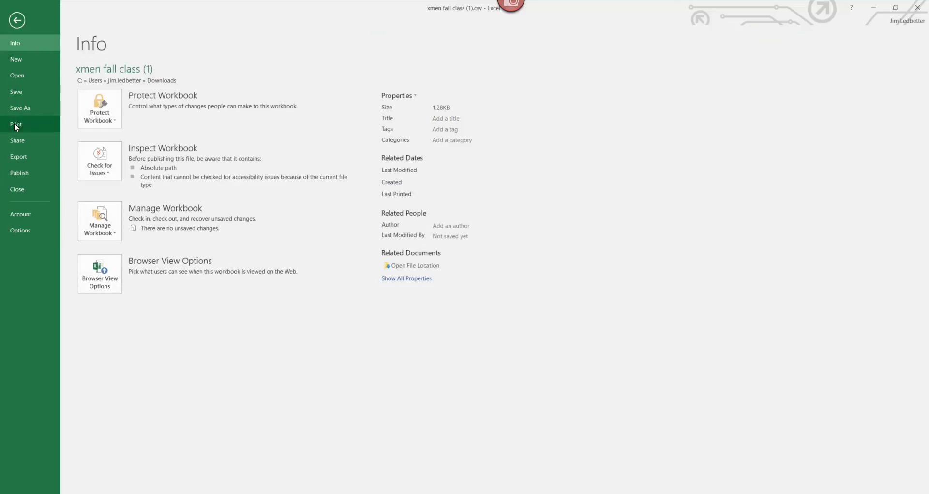
{"action": "left_click", "coordinate": [25, 109]}
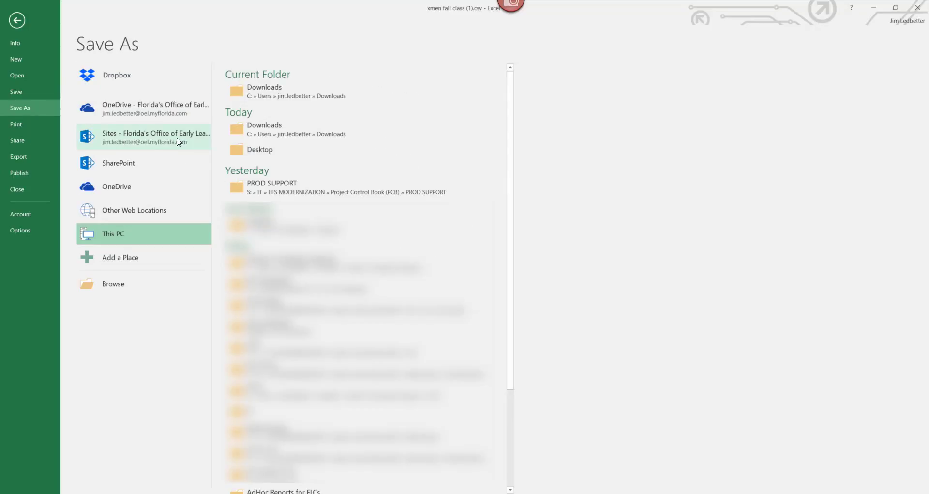
{"action": "left_click", "coordinate": [260, 151]}
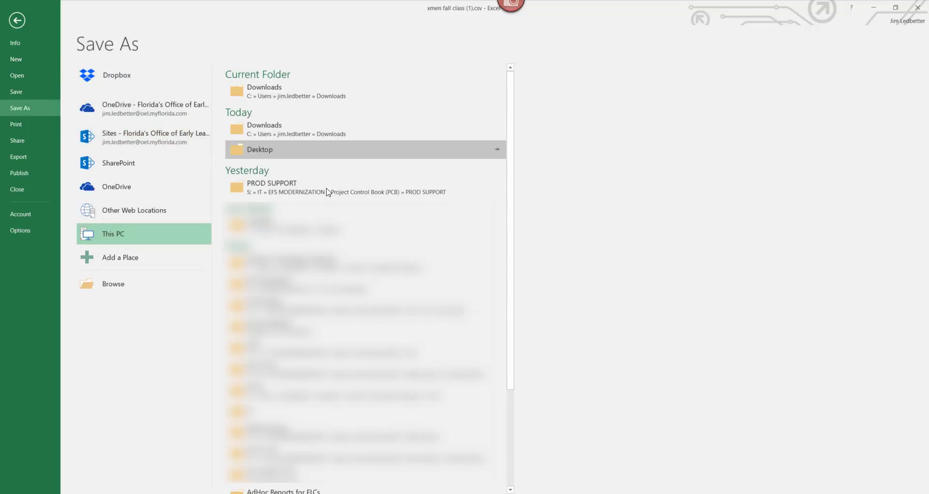
{"action": "left_click", "coordinate": [324, 254]}
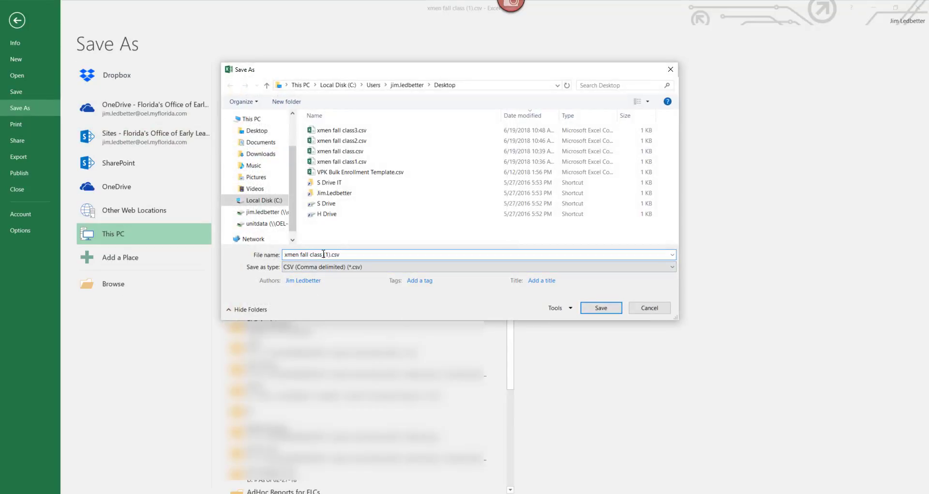
{"action": "key", "text": "Delete"}
{"action": "key", "text": "Delete"}
{"action": "key", "text": "Delete"}
{"action": "type", "text": "4"}
{"action": "key", "text": "BackSpace"}
{"action": "left_click", "coordinate": [603, 310]}
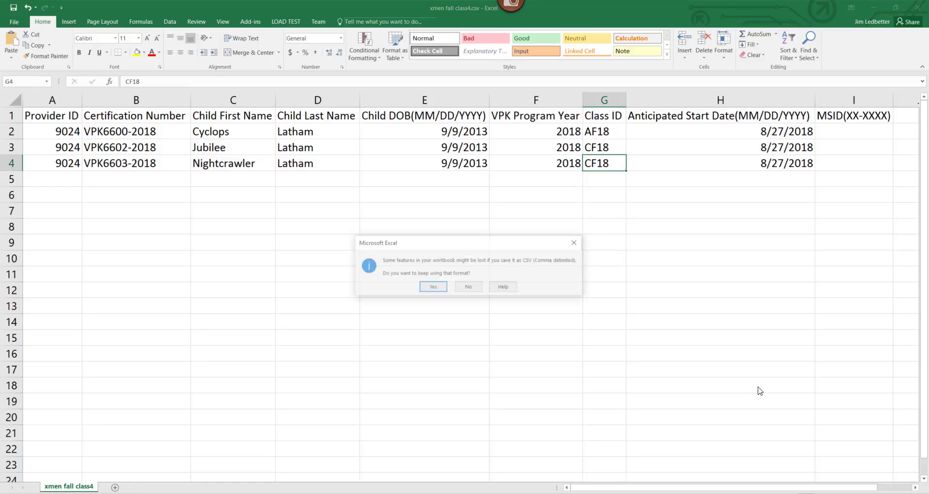
{"action": "left_click", "coordinate": [439, 289]}
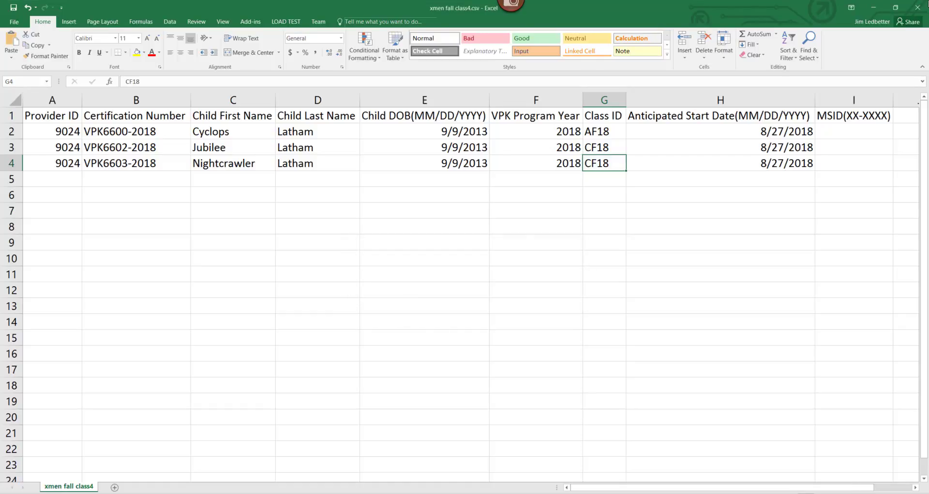
Step: Close the xmen fall class4.csv and xmen fall class3.csv workbooks
{"action": "left_click", "coordinate": [918, 8]}
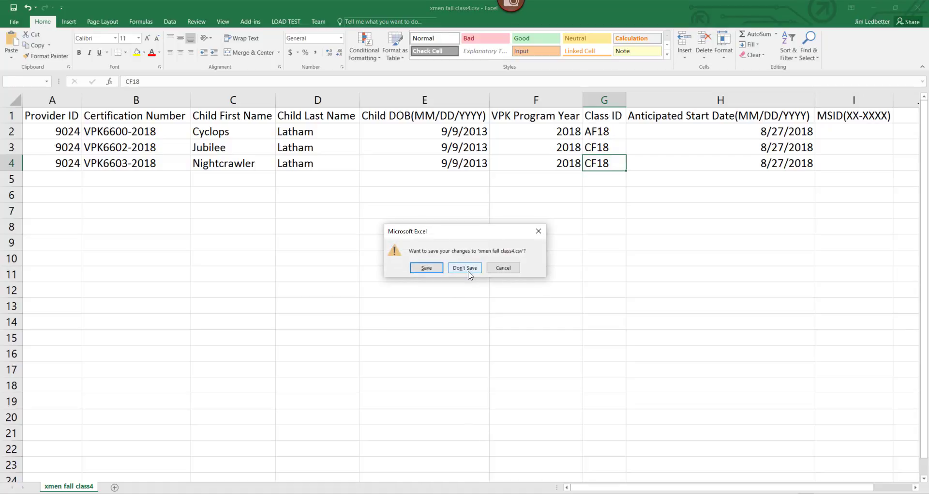
{"action": "key", "text": "Return"}
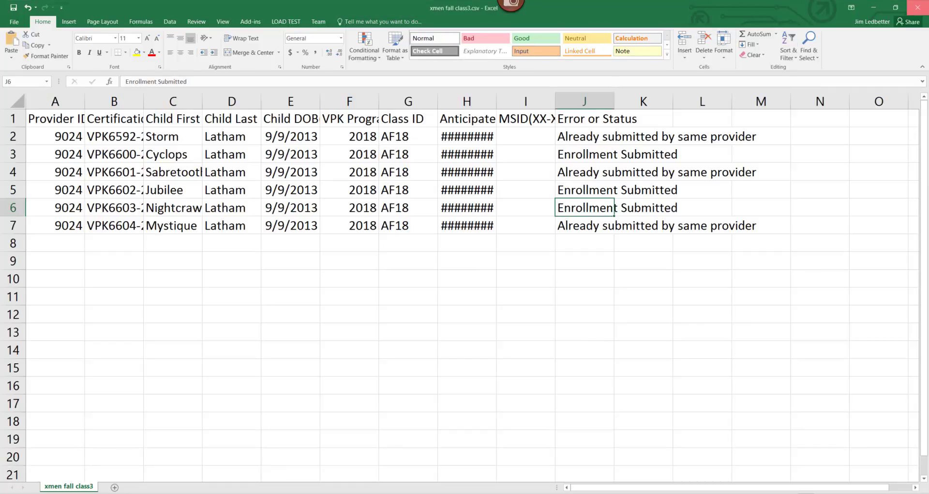
{"action": "left_click", "coordinate": [918, 8]}
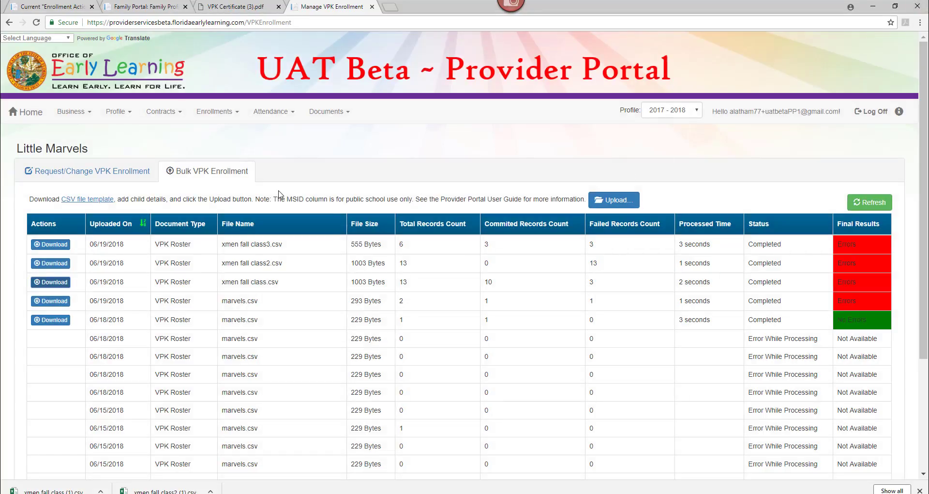
Step: Upload xmen fall class4.csv from the Desktop as a bulk VPK enrollment file and refresh the processing results
{"action": "left_click", "coordinate": [612, 202]}
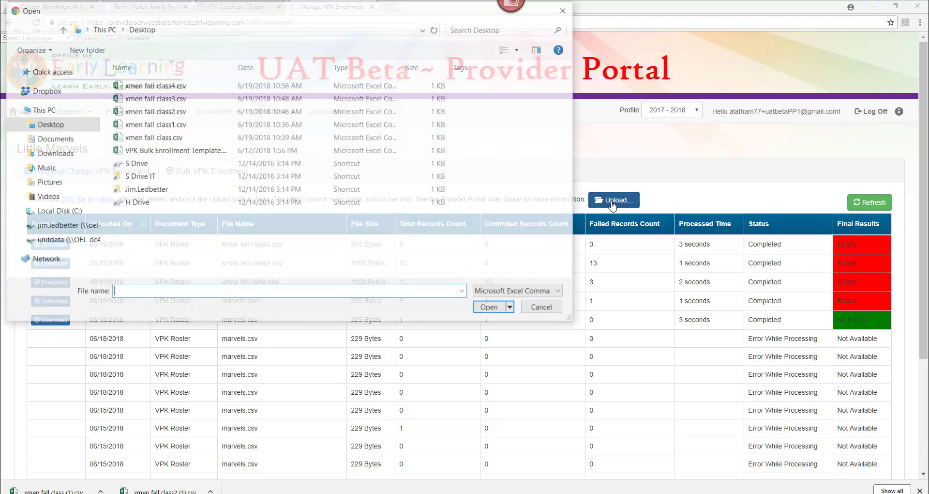
{"action": "left_click", "coordinate": [188, 87]}
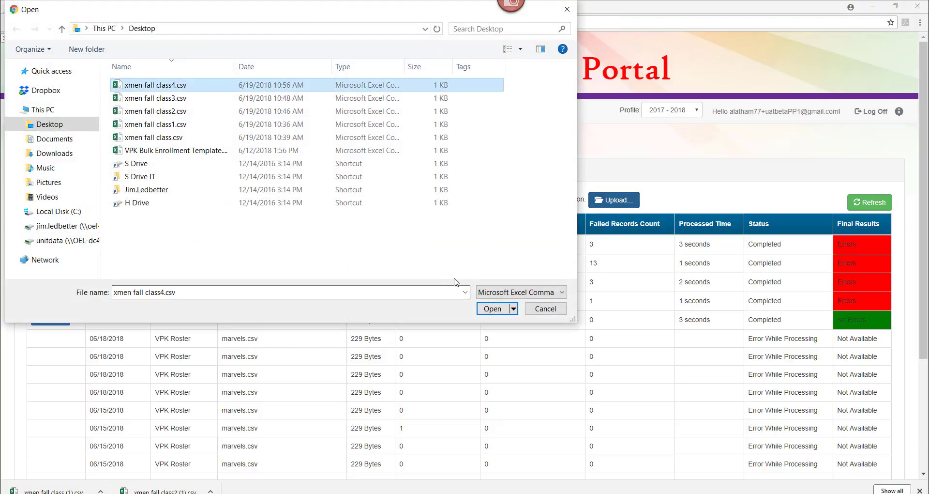
{"action": "left_click", "coordinate": [490, 309]}
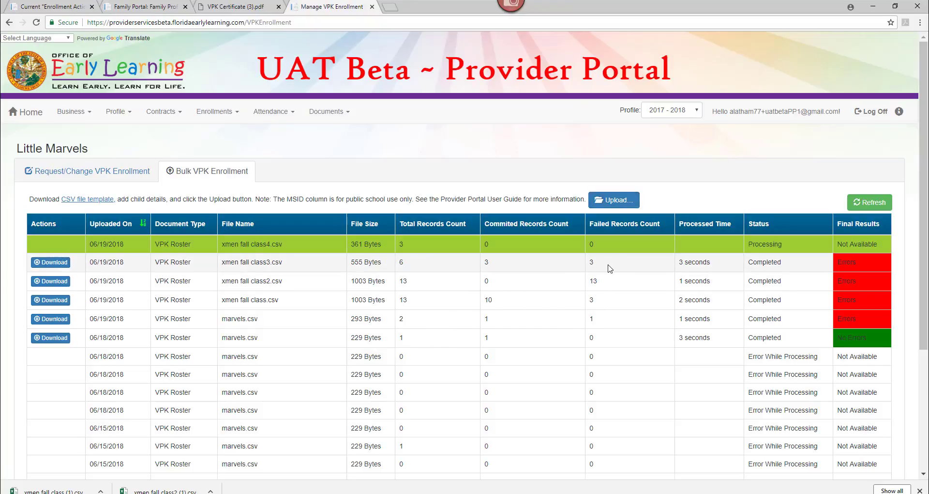
{"action": "left_click", "coordinate": [869, 205]}
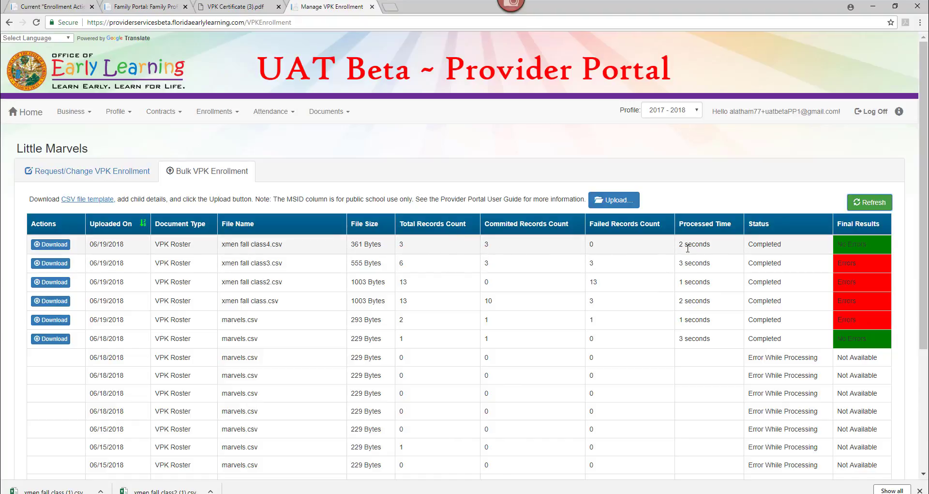
Step: Download the processed xmen fall class4.csv results, open them in Excel, and widen the Anticipated Start Date column to read the dates
{"action": "left_click", "coordinate": [60, 246]}
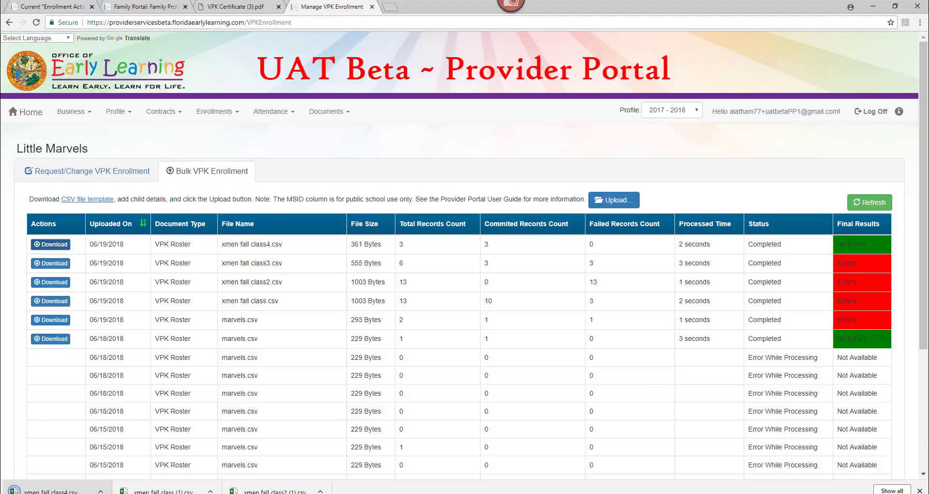
{"action": "left_click", "coordinate": [51, 490]}
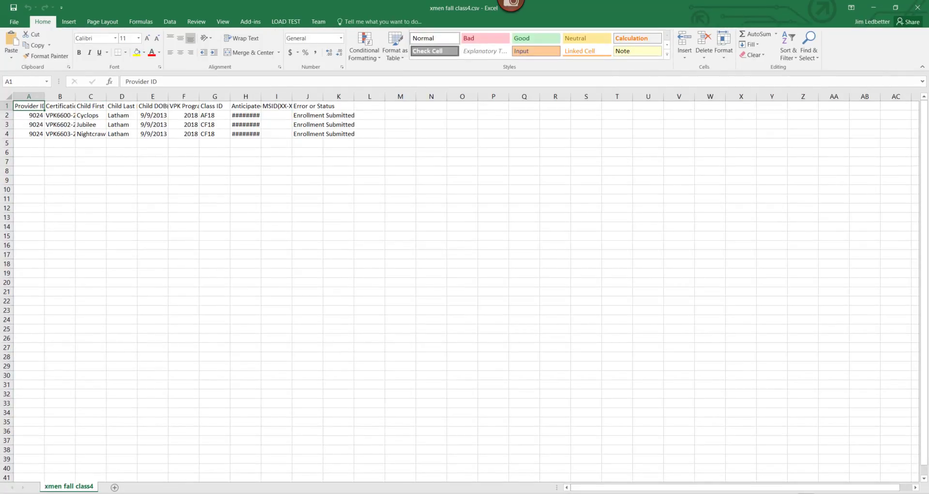
{"action": "scroll", "coordinate": [465, 285], "scroll_direction": "up", "scroll_amount": 8}
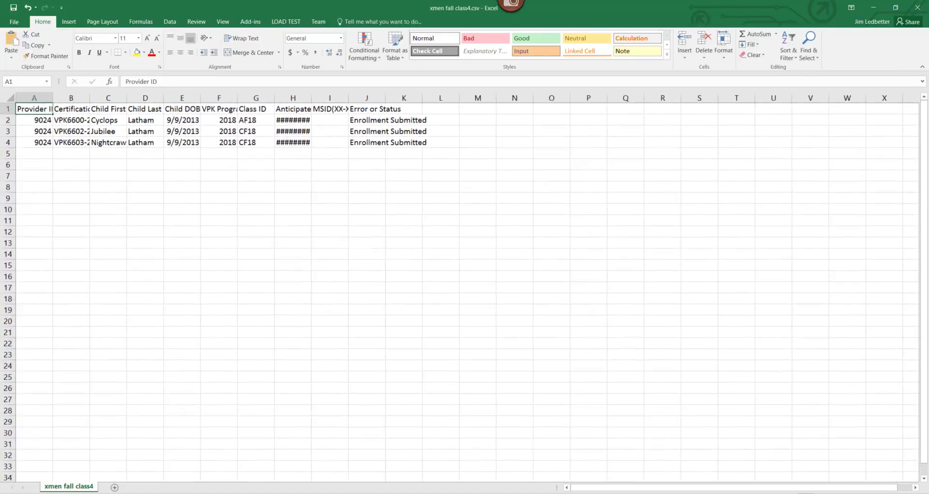
{"action": "scroll", "coordinate": [465, 286], "scroll_direction": "up", "scroll_amount": 1}
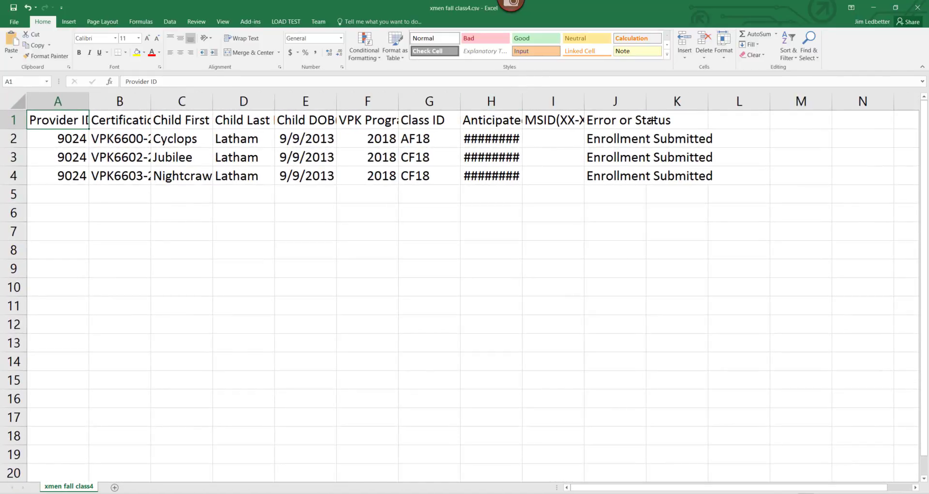
{"action": "left_click_drag", "start_coordinate": [522, 93], "coordinate": [540, 93]}
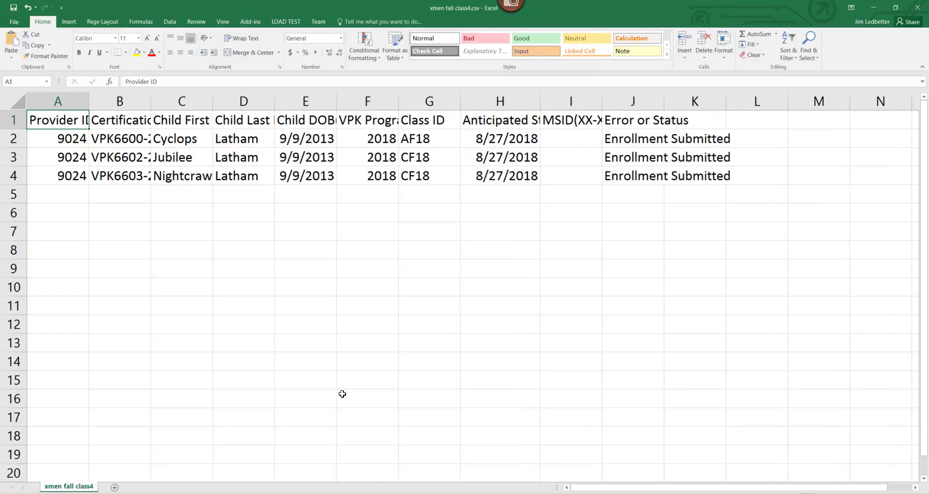
Step: Return to the portal's Request/Change VPK Enrollment page and check the class IDs in the downloaded results sheet
{"action": "key", "text": "alt+Tab"}
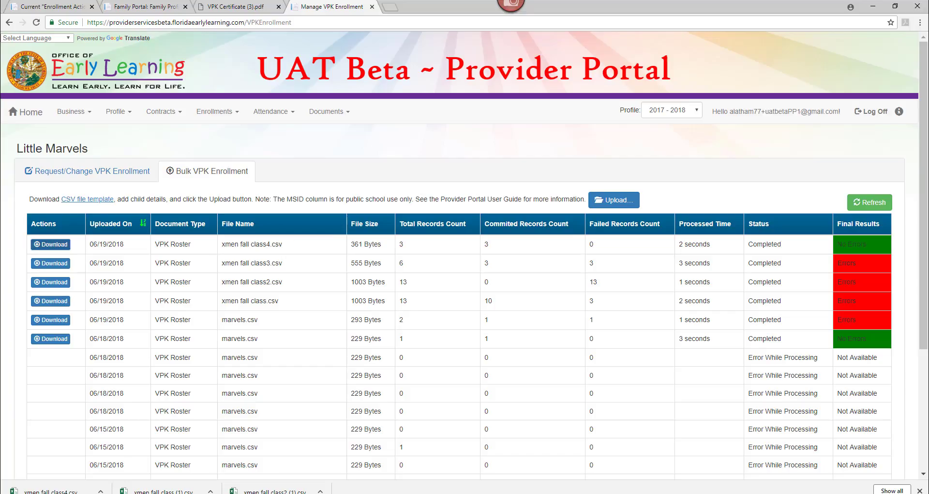
{"action": "left_click", "coordinate": [86, 171]}
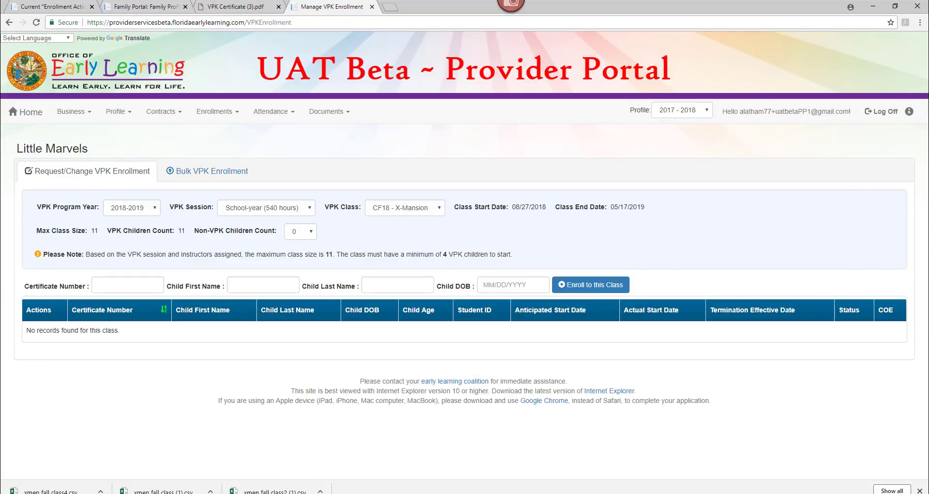
{"action": "left_click", "coordinate": [273, 493]}
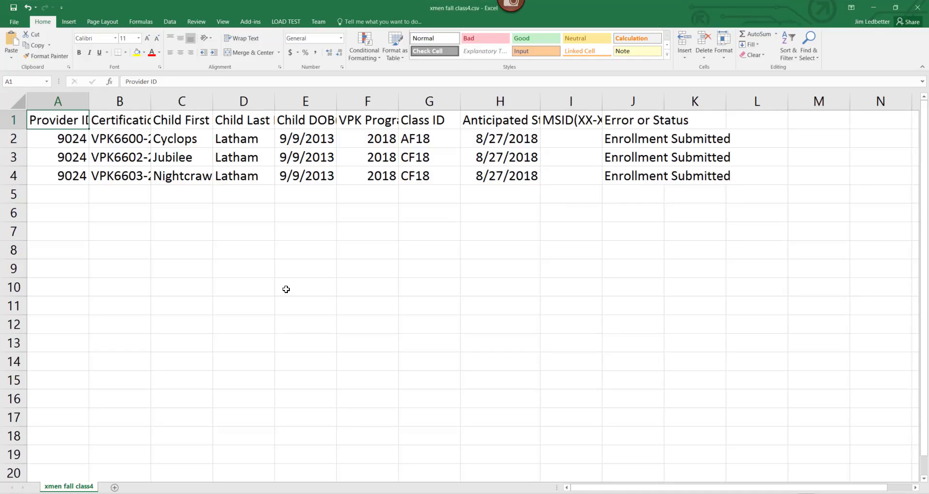
{"action": "left_click", "coordinate": [174, 139]}
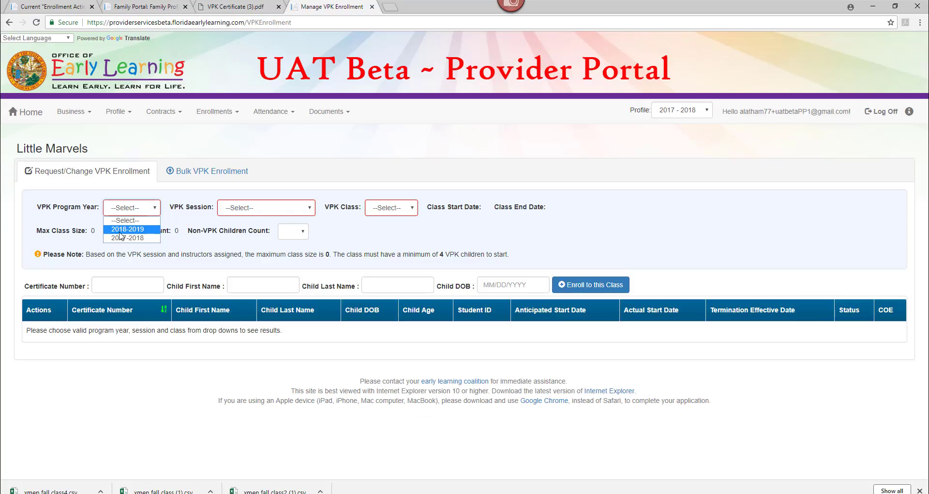
Step: View the 2018-2019 School-year (540 hours) enrollments for class AF18 - X-Men and for class CF18 - X-Mansion
{"action": "left_click", "coordinate": [125, 229]}
{"action": "left_click", "coordinate": [281, 209]}
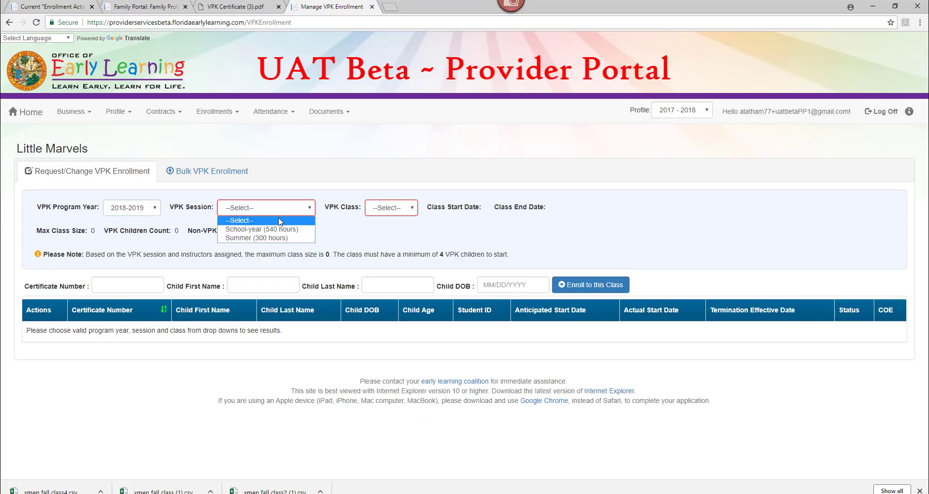
{"action": "left_click", "coordinate": [278, 231]}
{"action": "left_click", "coordinate": [400, 210]}
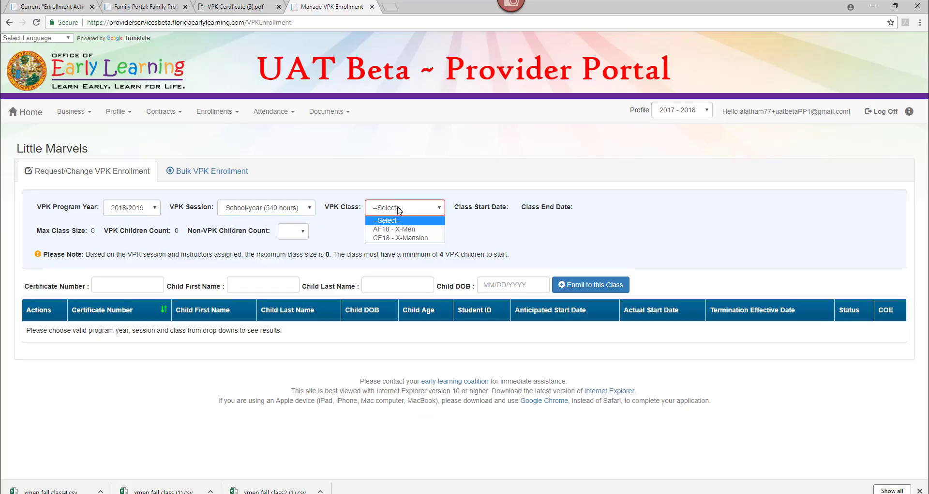
{"action": "left_click", "coordinate": [398, 229]}
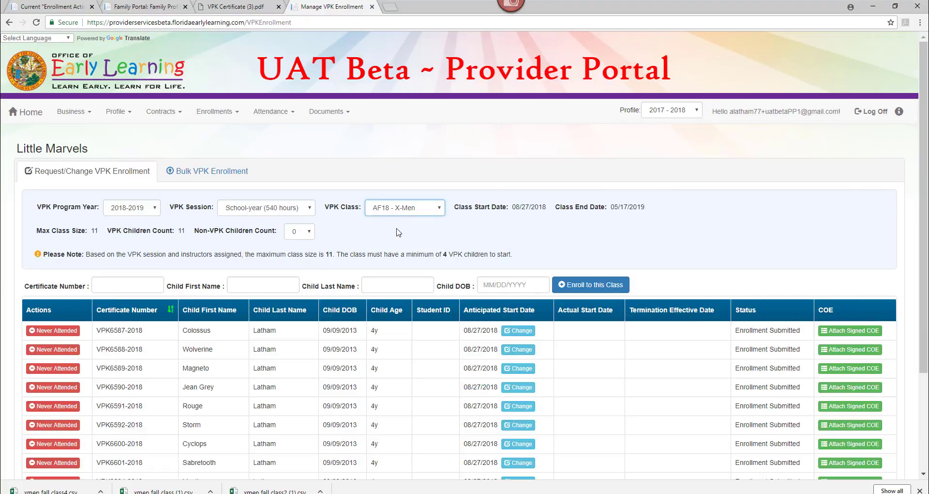
{"action": "scroll", "coordinate": [846, 249], "scroll_direction": "down", "scroll_amount": 3}
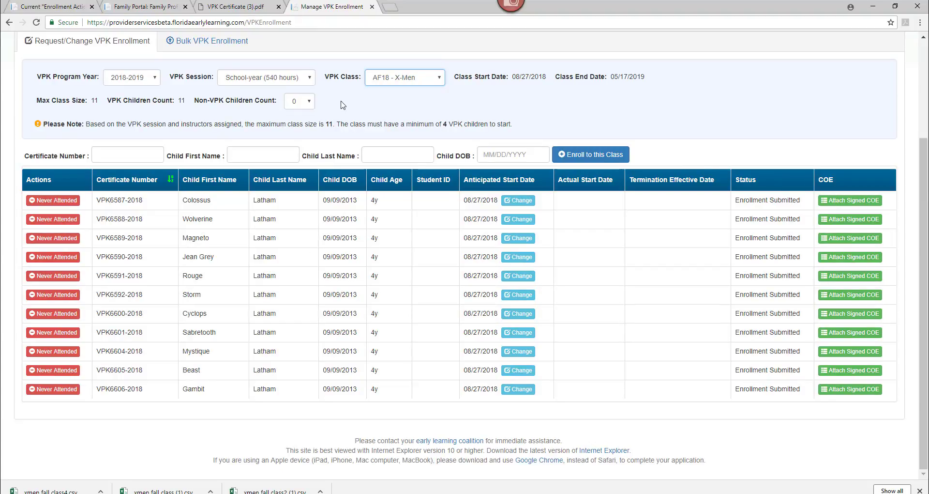
{"action": "left_click", "coordinate": [398, 79]}
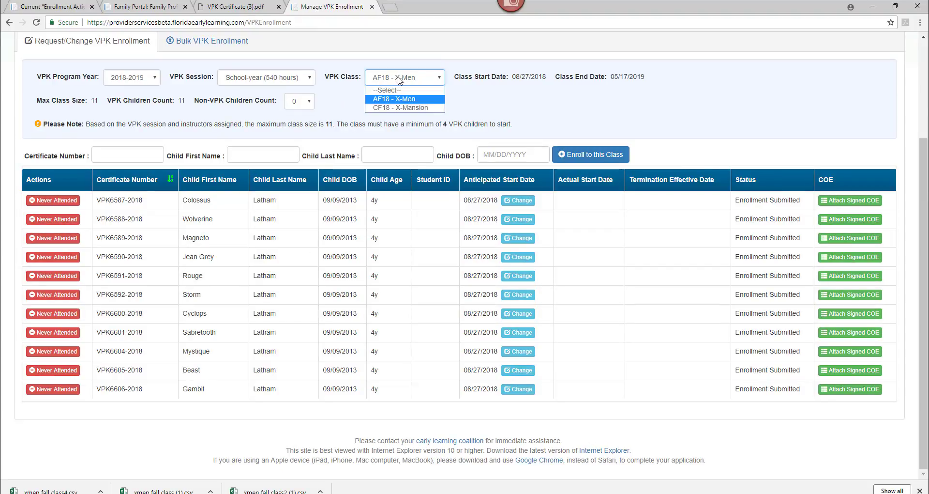
{"action": "left_click", "coordinate": [395, 108]}
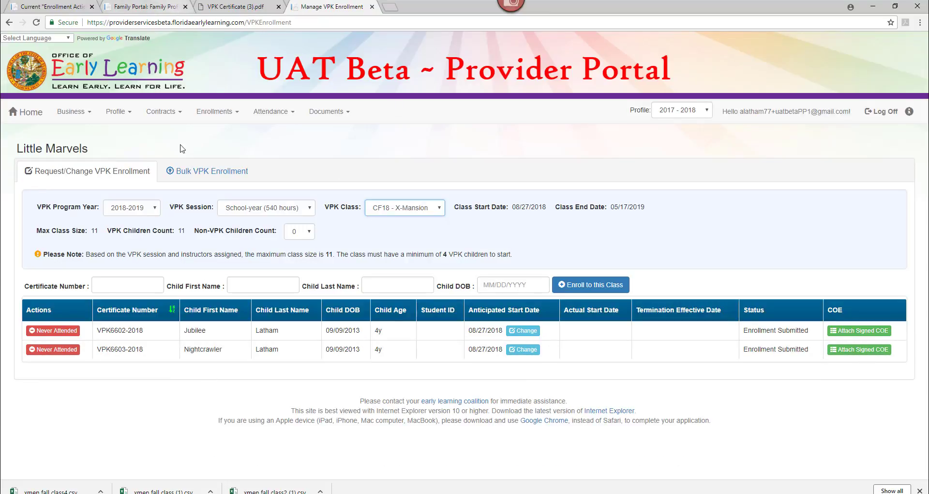
Step: Download the blank CSV file template from Bulk VPK Enrollment and open it in Excel
{"action": "left_click", "coordinate": [192, 178]}
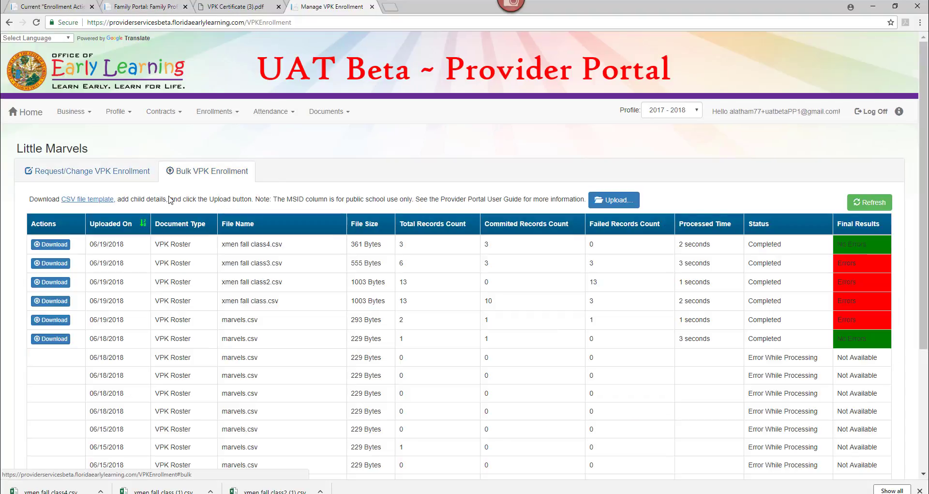
{"action": "left_click", "coordinate": [98, 203]}
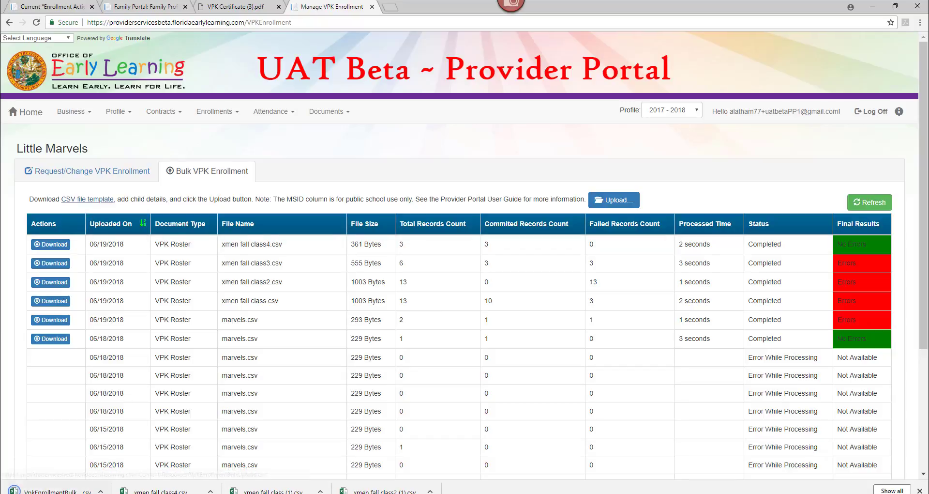
{"action": "left_click", "coordinate": [44, 490]}
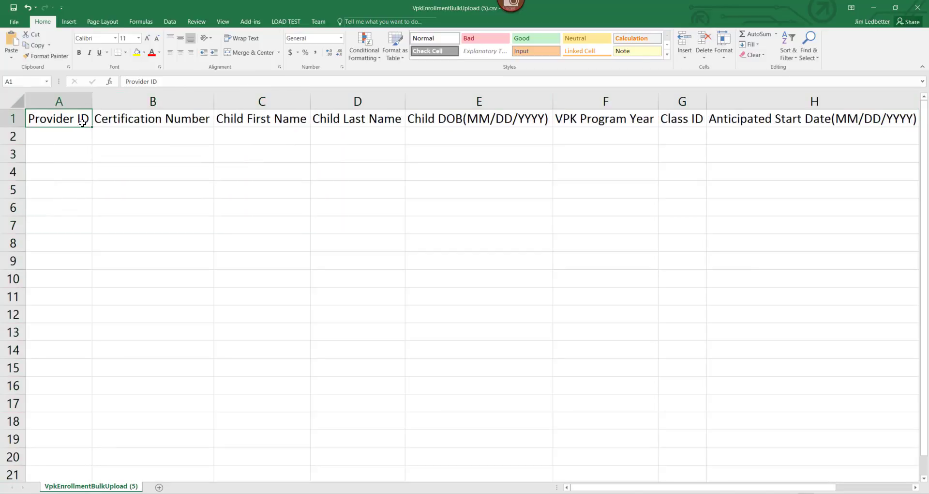
Step: Review the template's columns from Certification Number through Anticipated Start Date, and close the workbook
{"action": "key", "text": "Right"}
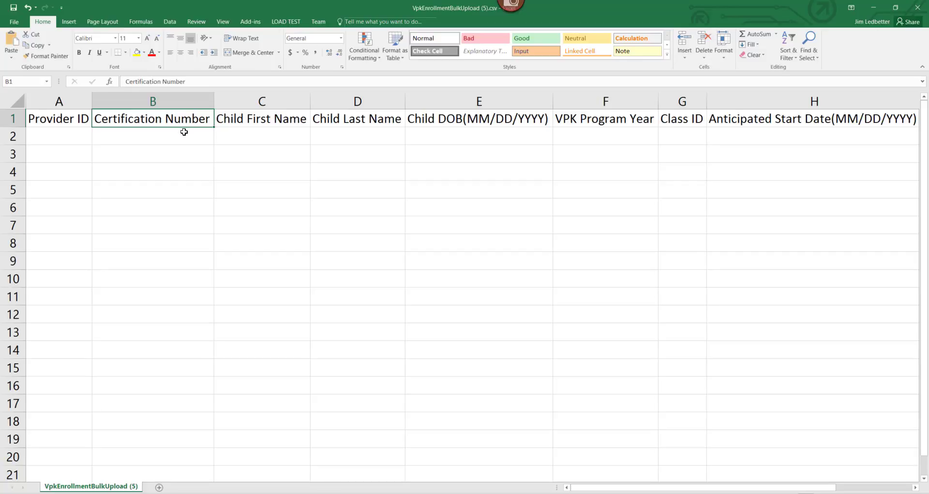
{"action": "left_click", "coordinate": [291, 137]}
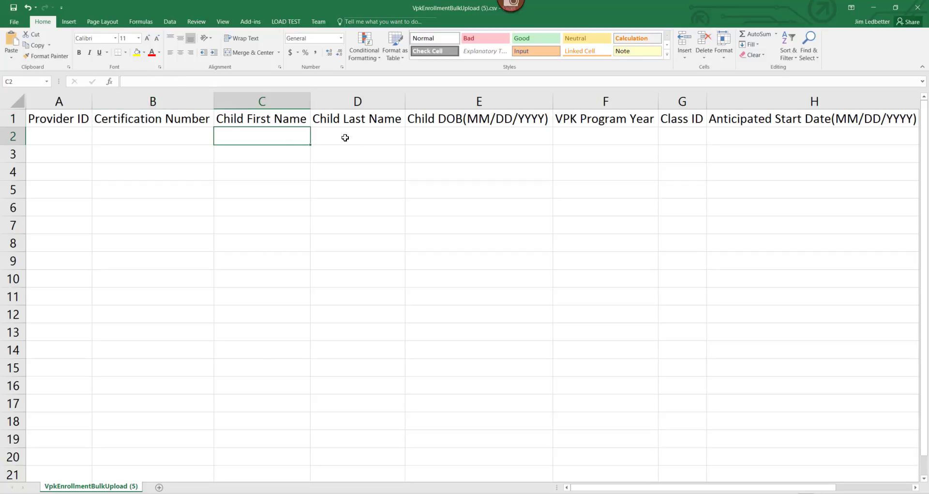
{"action": "left_click", "coordinate": [357, 136]}
{"action": "left_click", "coordinate": [453, 137]}
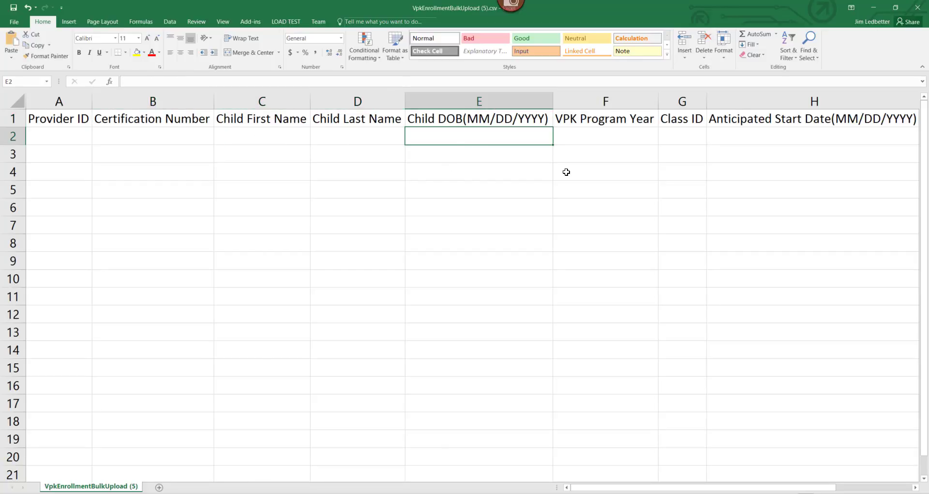
{"action": "left_click", "coordinate": [583, 138]}
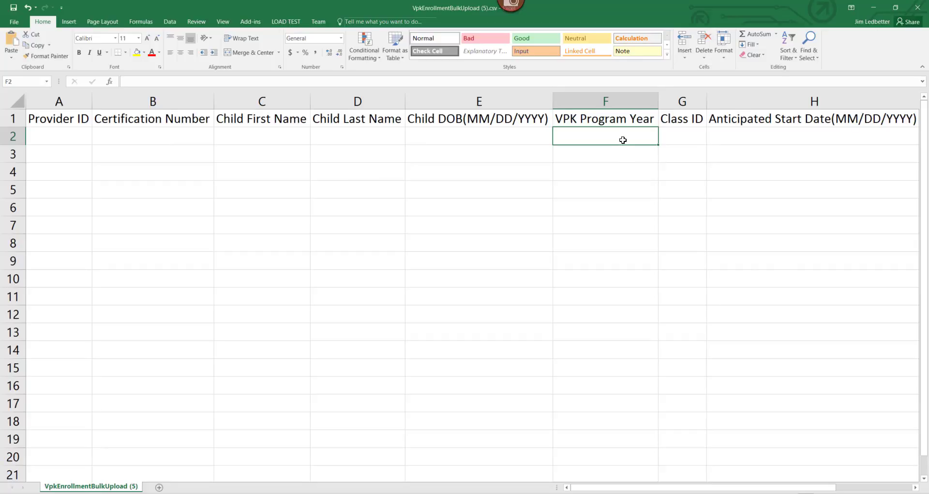
{"action": "left_click", "coordinate": [677, 141]}
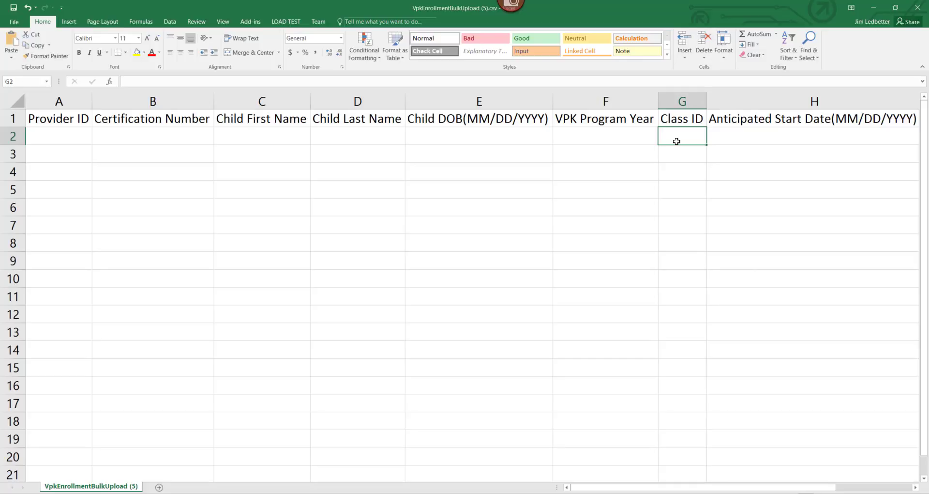
{"action": "left_click", "coordinate": [746, 133]}
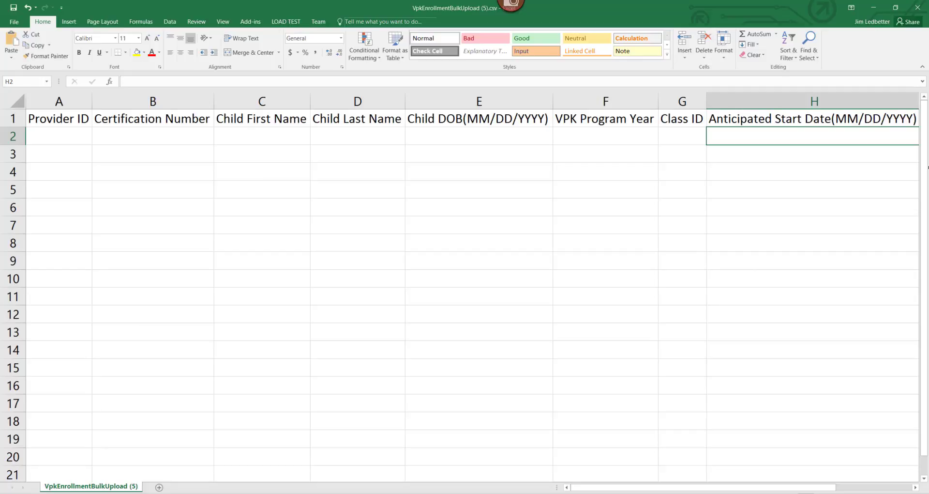
{"action": "left_click", "coordinate": [918, 8]}
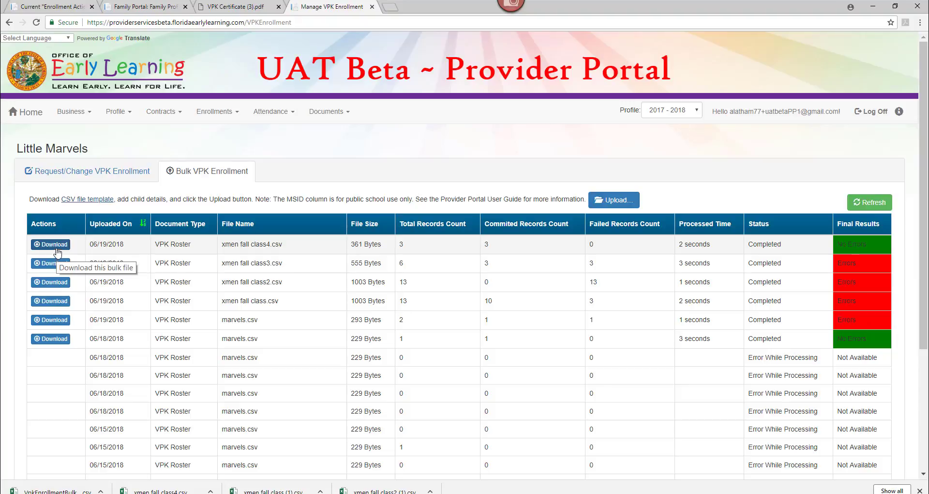
Step: Bring up the Never Attended removal confirmation for the first child in class CF18 - X-Mansion, and dismiss it without removing the child
{"action": "left_click", "coordinate": [89, 171]}
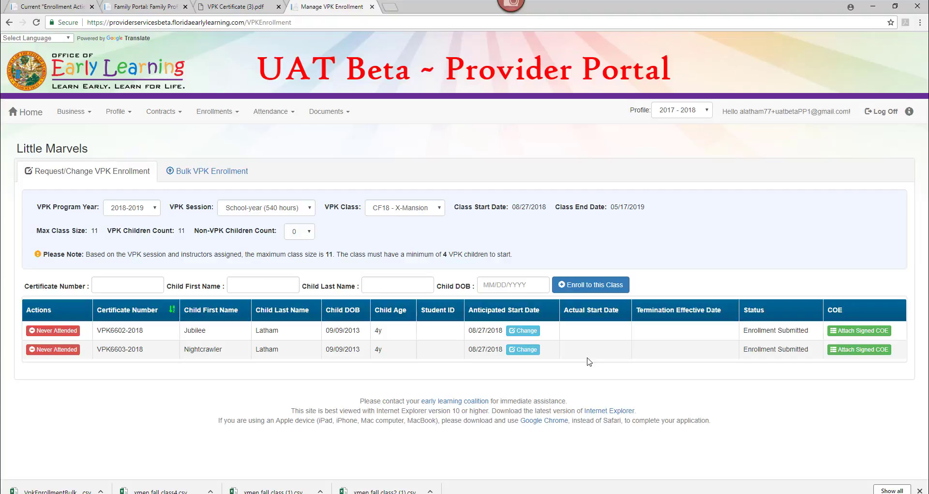
{"action": "left_click", "coordinate": [43, 333]}
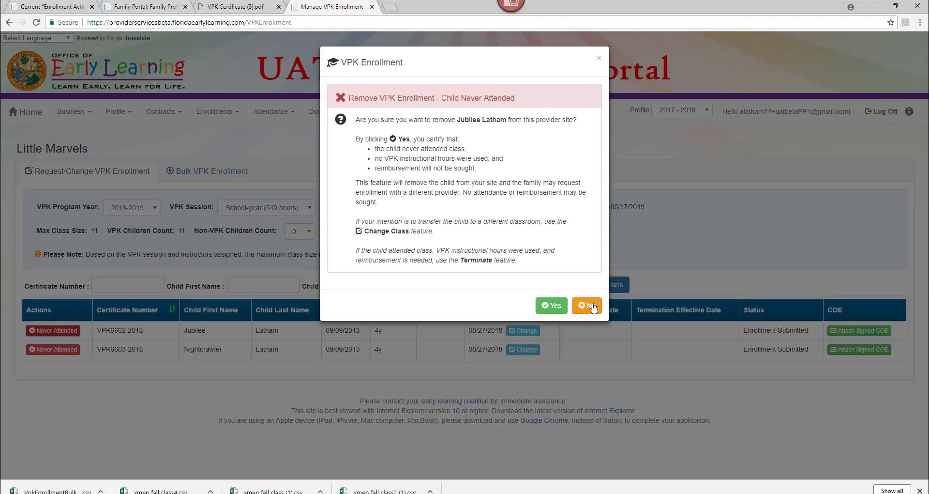
{"action": "left_click", "coordinate": [599, 58]}
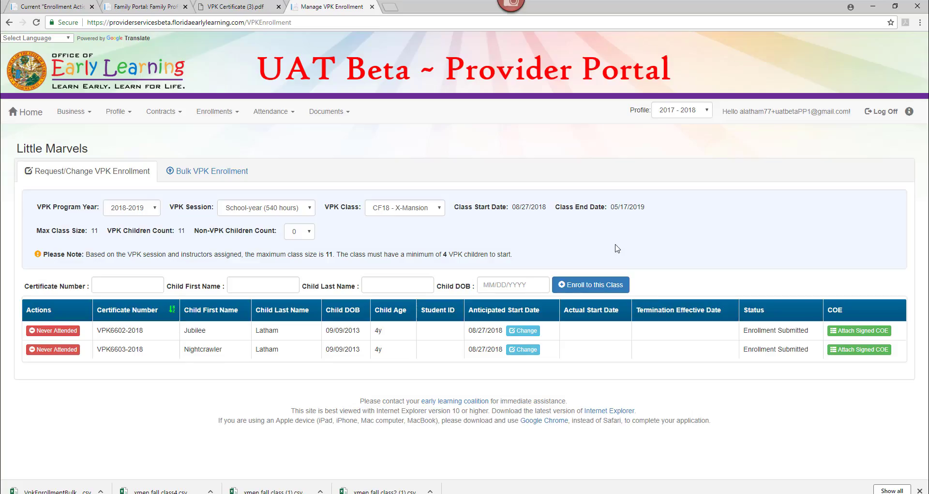